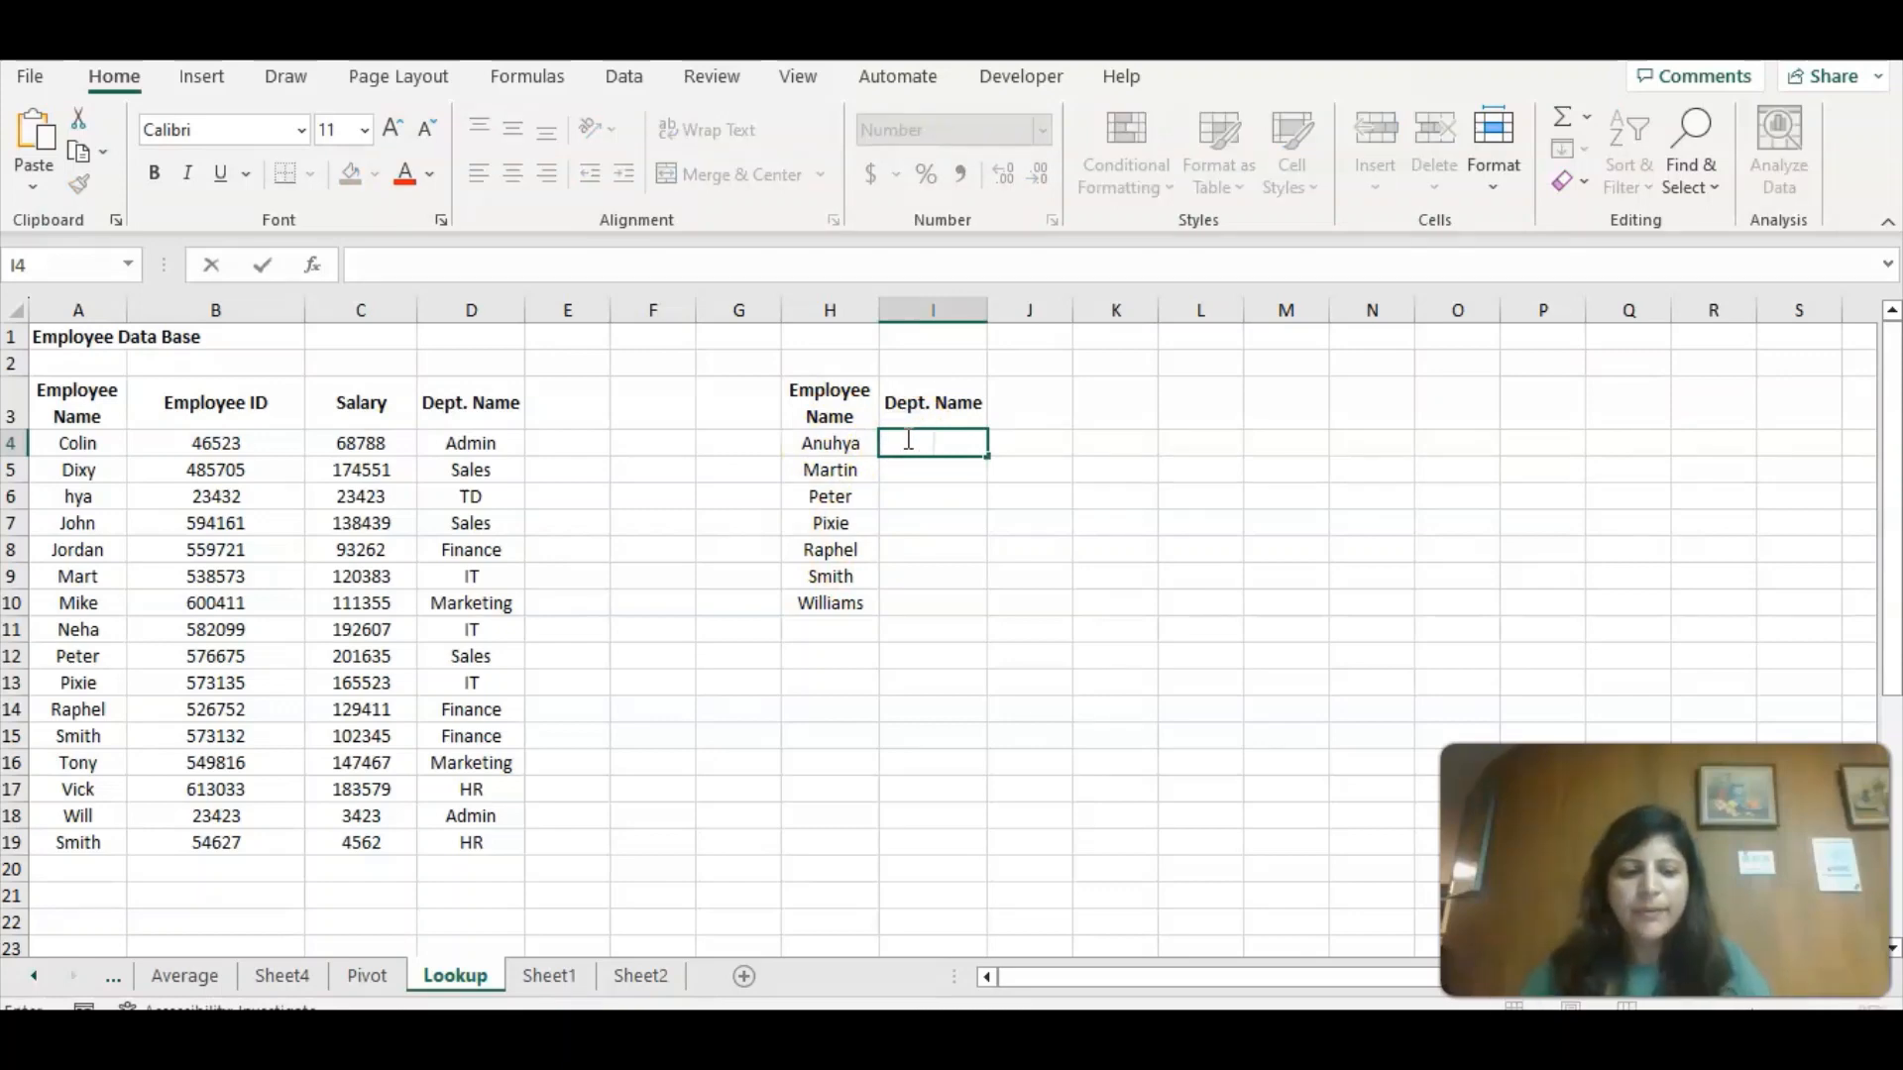
Enter =VLOOKUP(H4,A3:D19,4,FALSE) in I4 to look up the first employee's department by exact match.
{"action": "type", "text": "="}
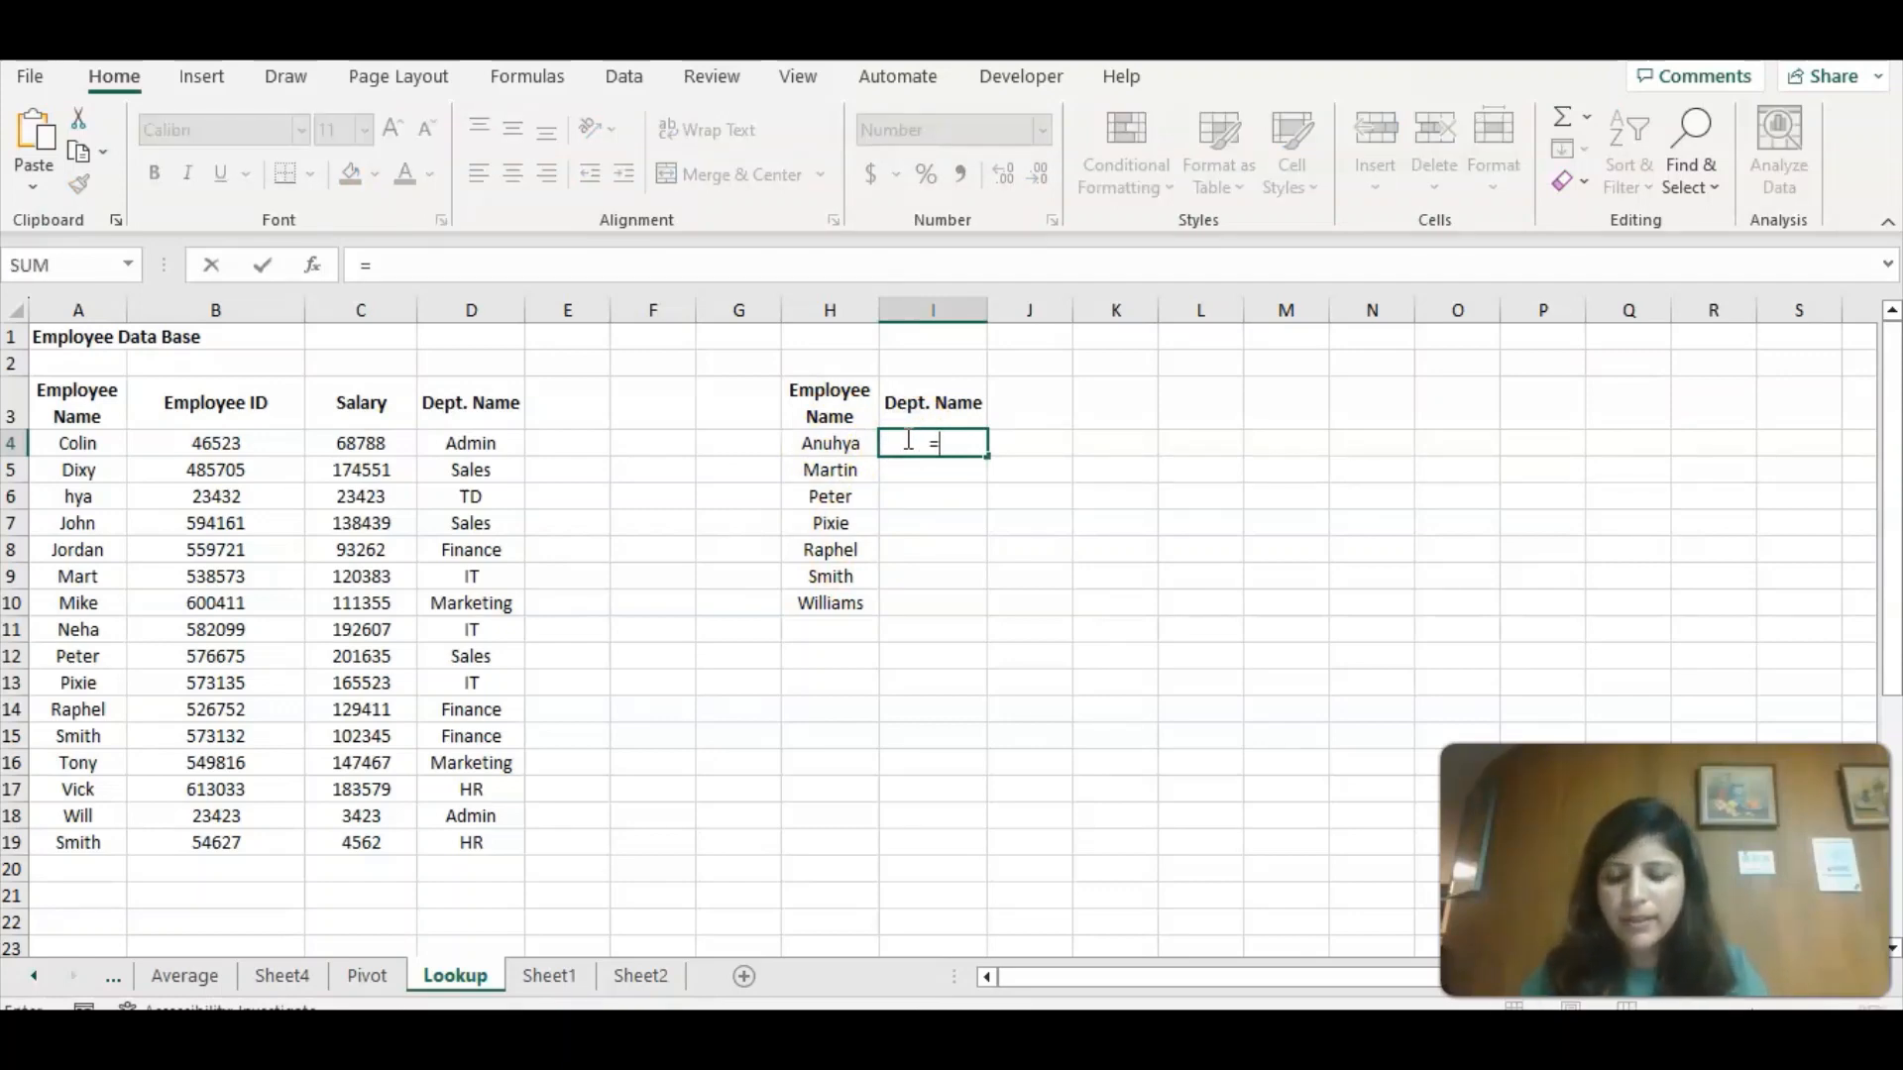
{"action": "type", "text": "vl"}
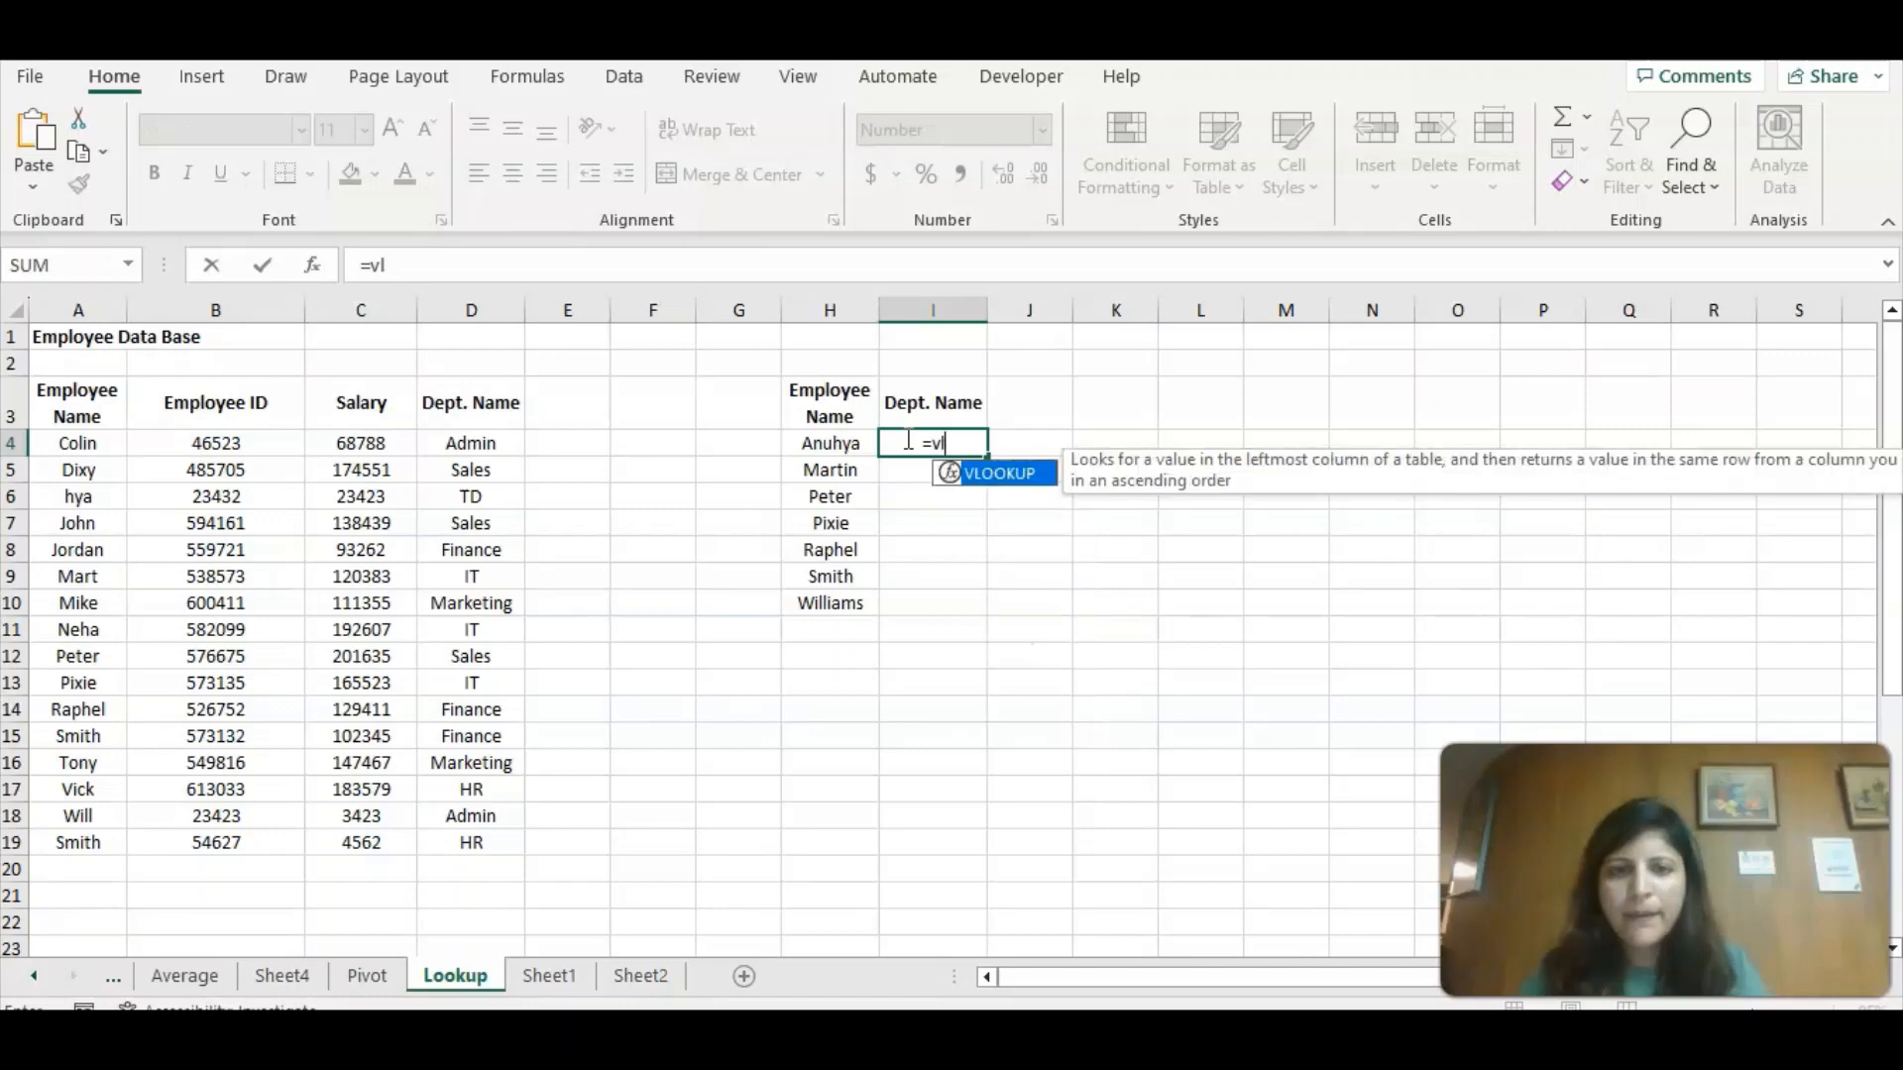
{"action": "left_click", "coordinate": [997, 474]}
{"action": "left_click", "coordinate": [997, 474]}
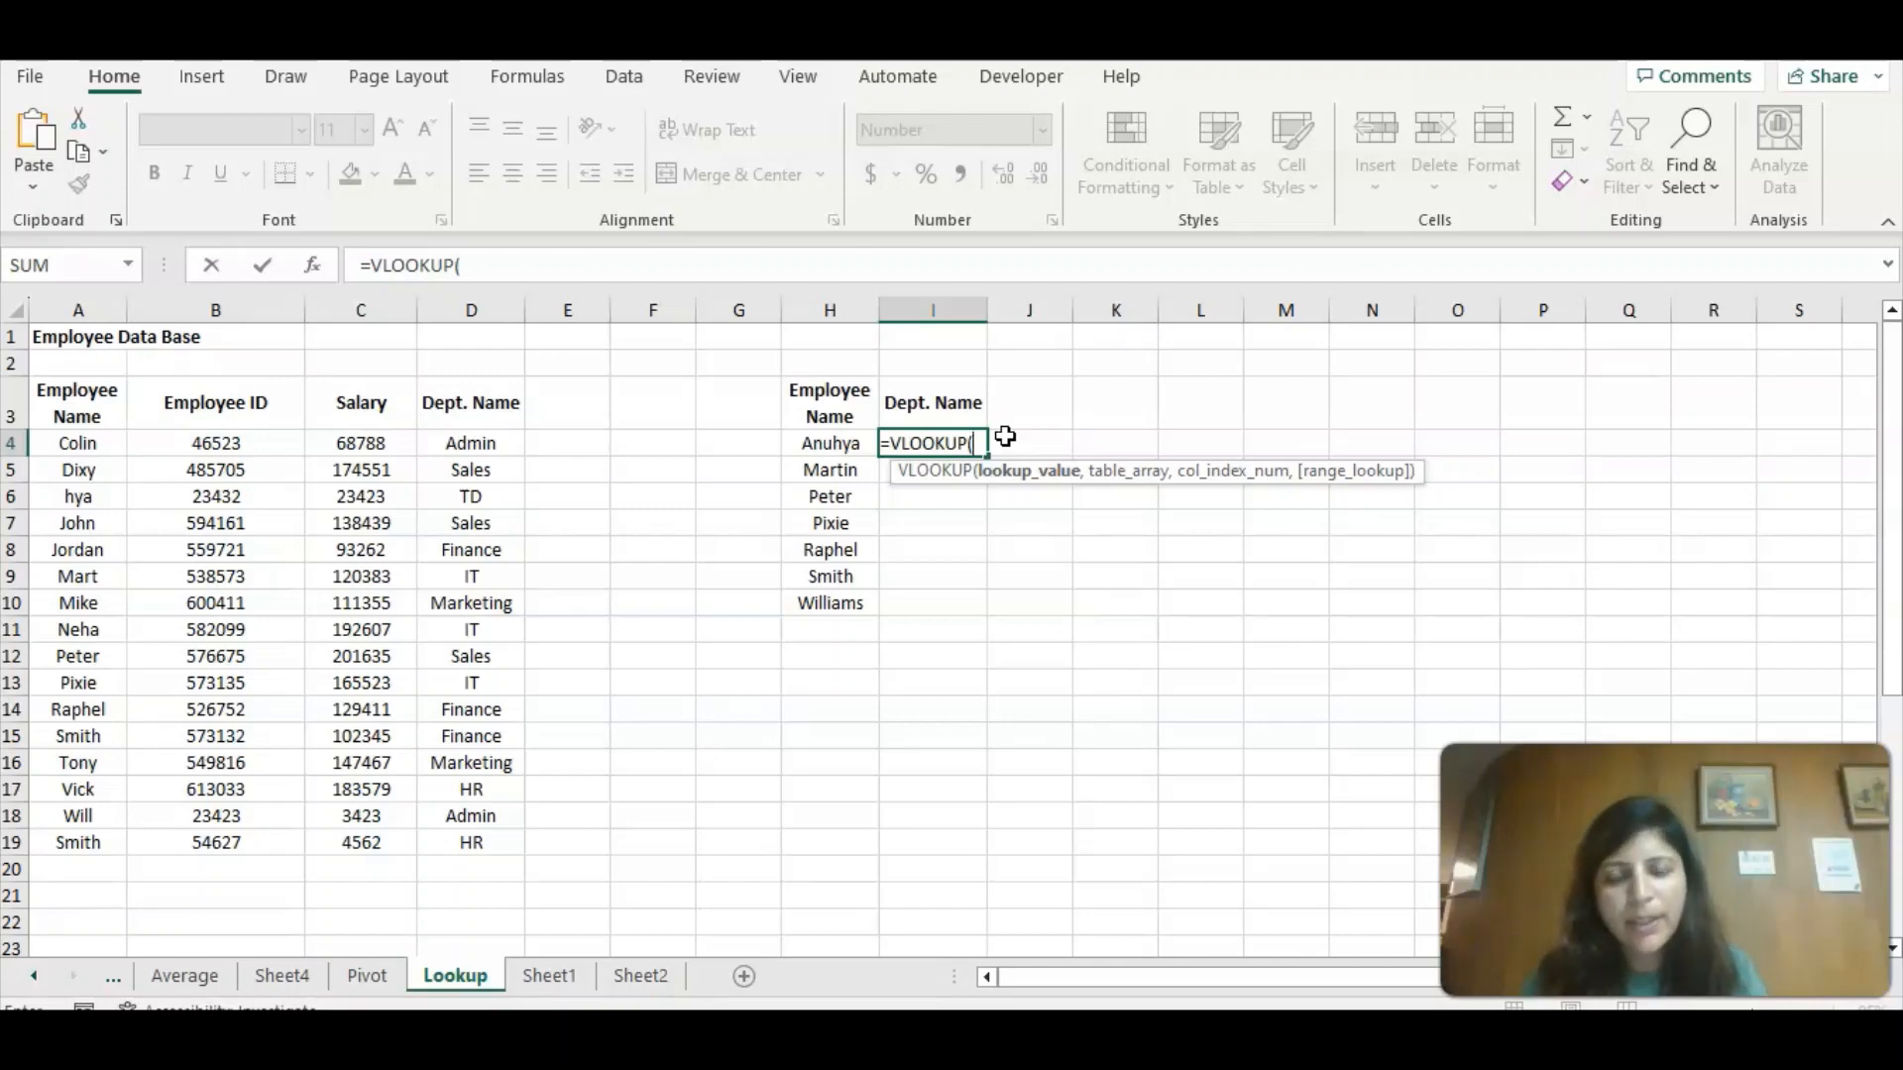
{"action": "left_click", "coordinate": [853, 443]}
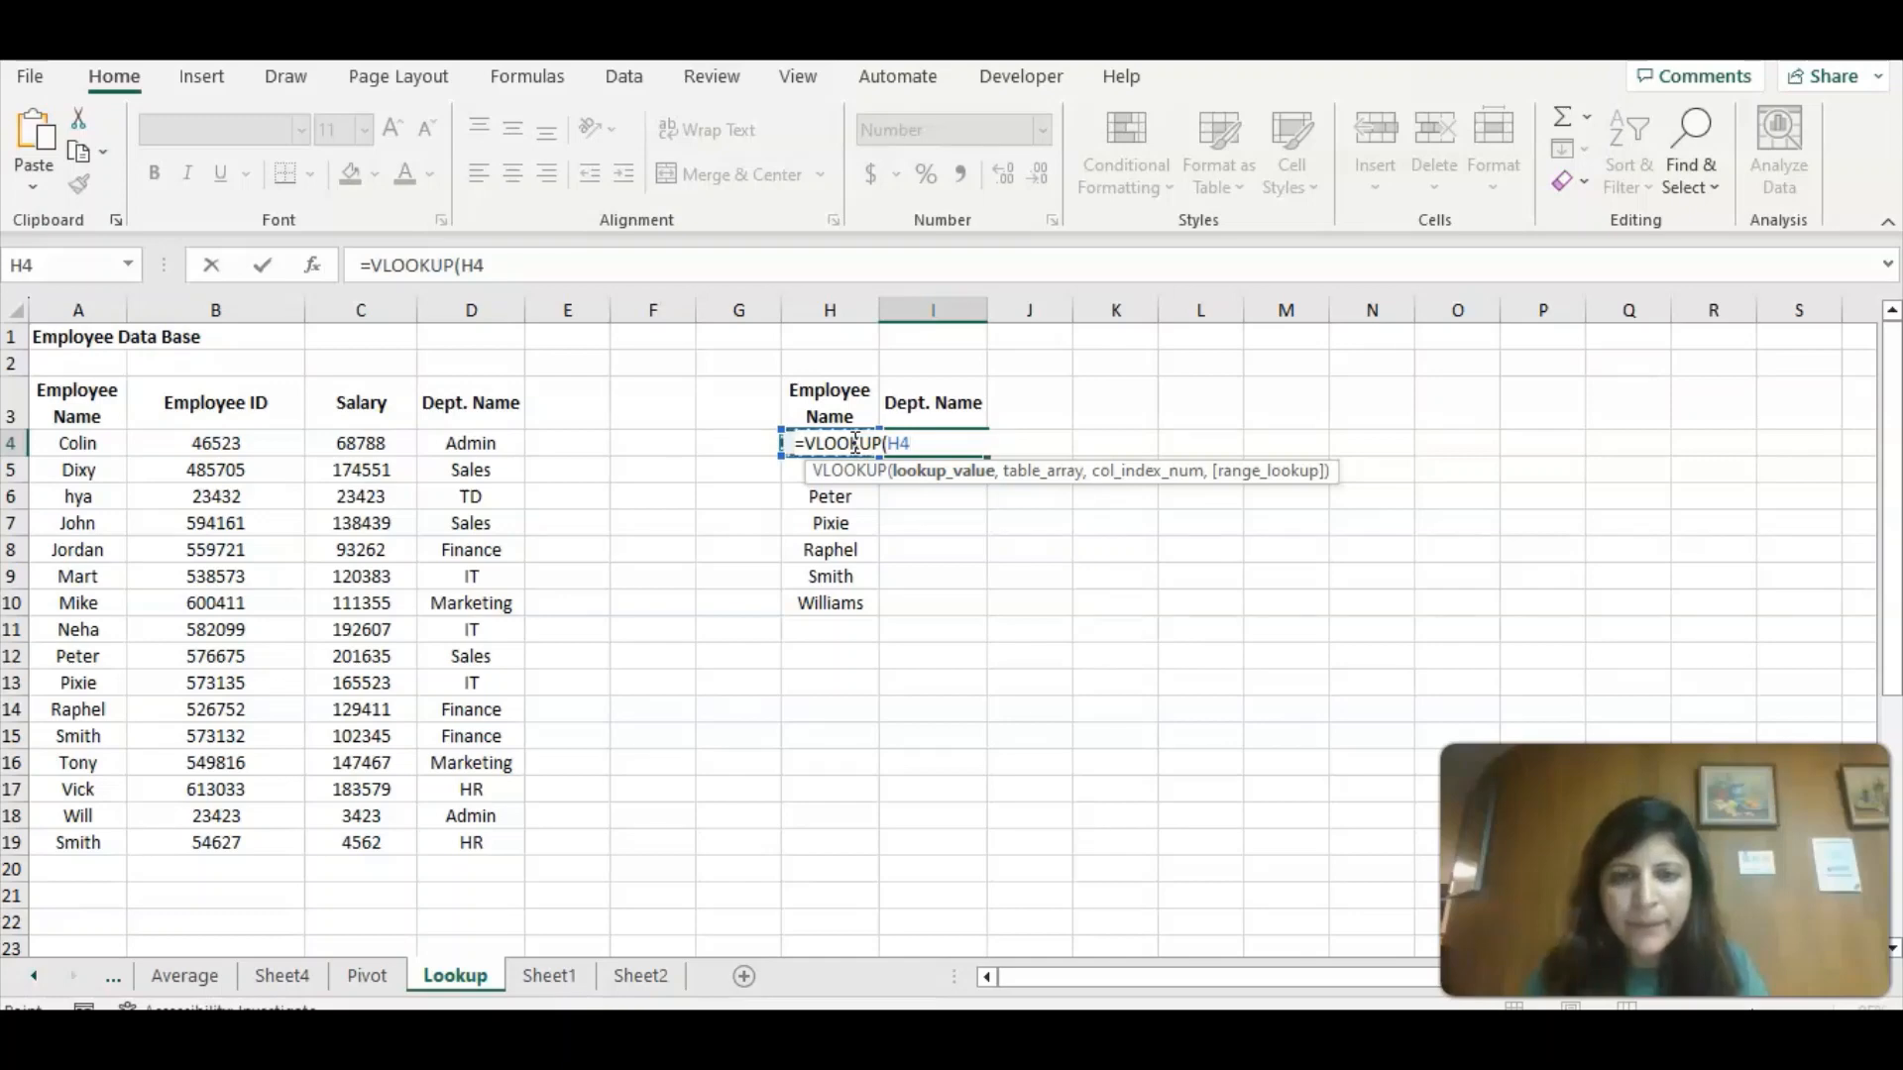
{"action": "type", "text": ","}
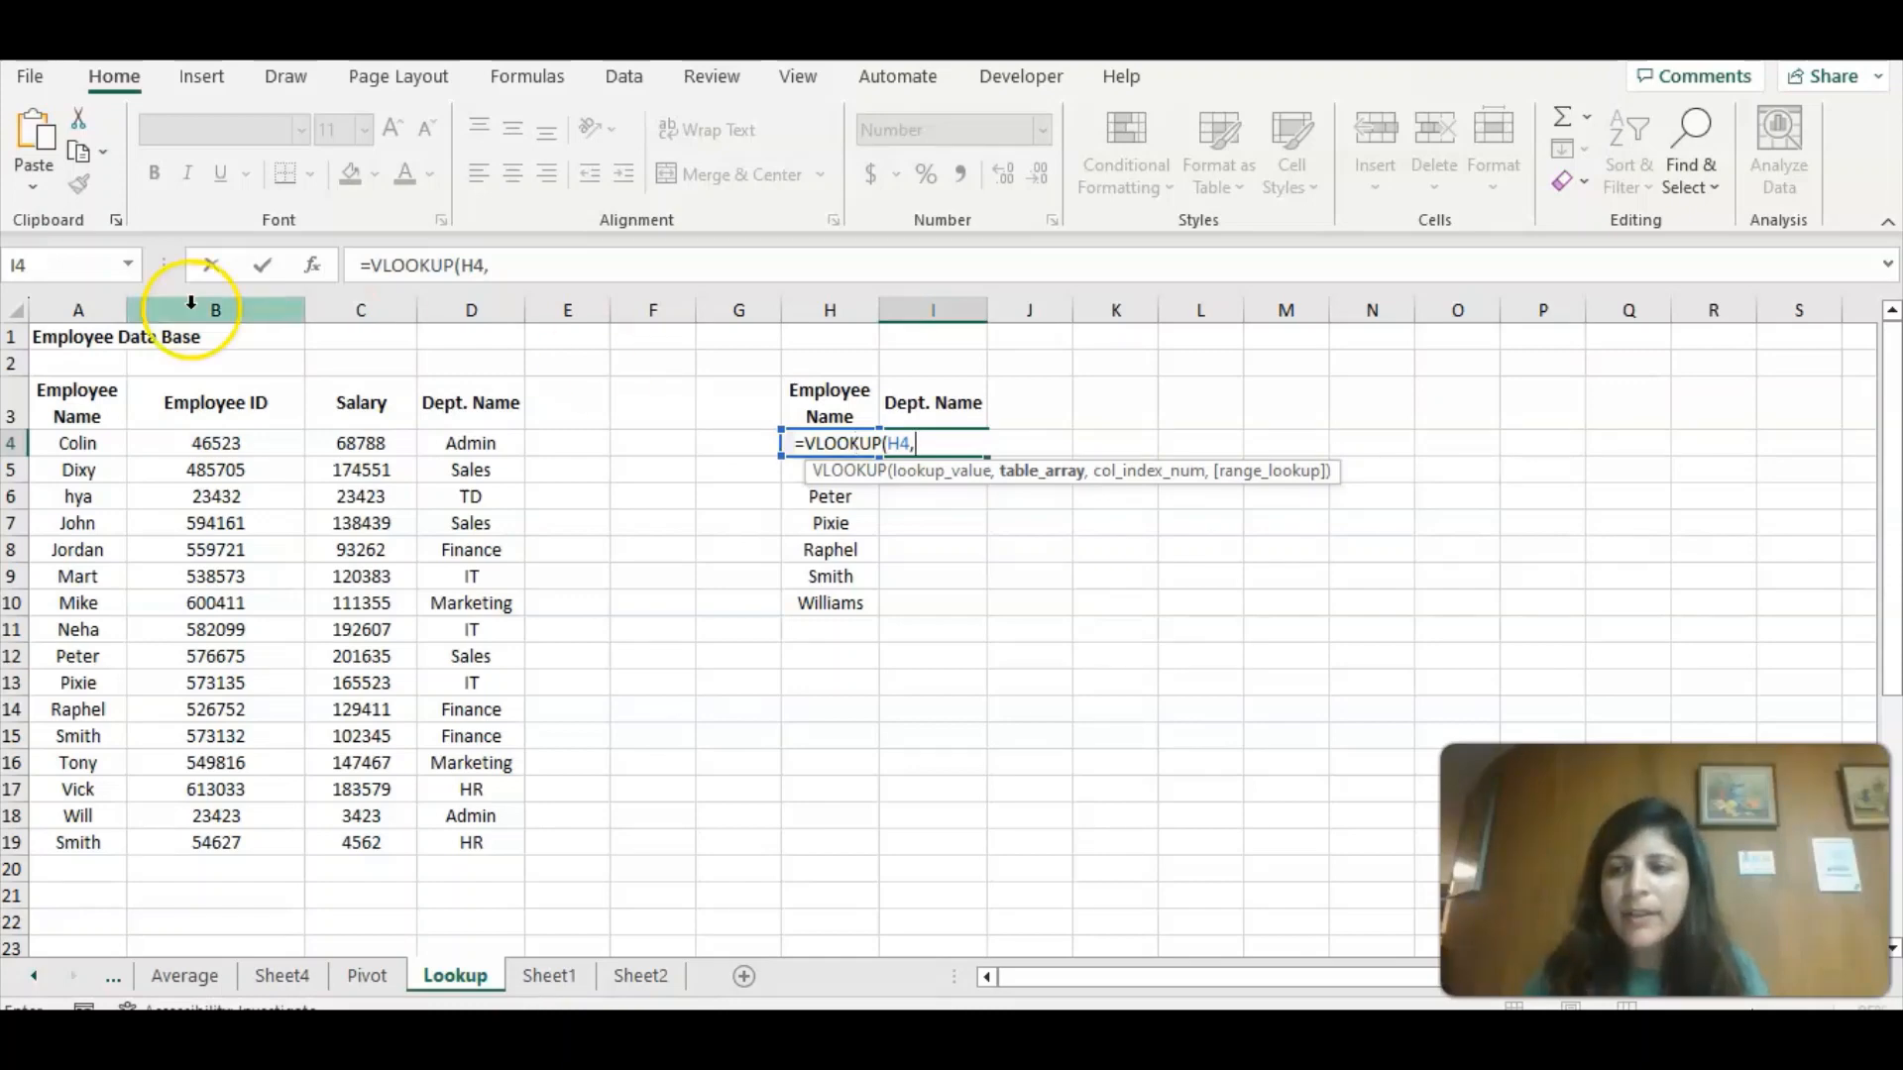
{"action": "left_click_drag", "start_coordinate": [86, 387], "coordinate": [479, 838]}
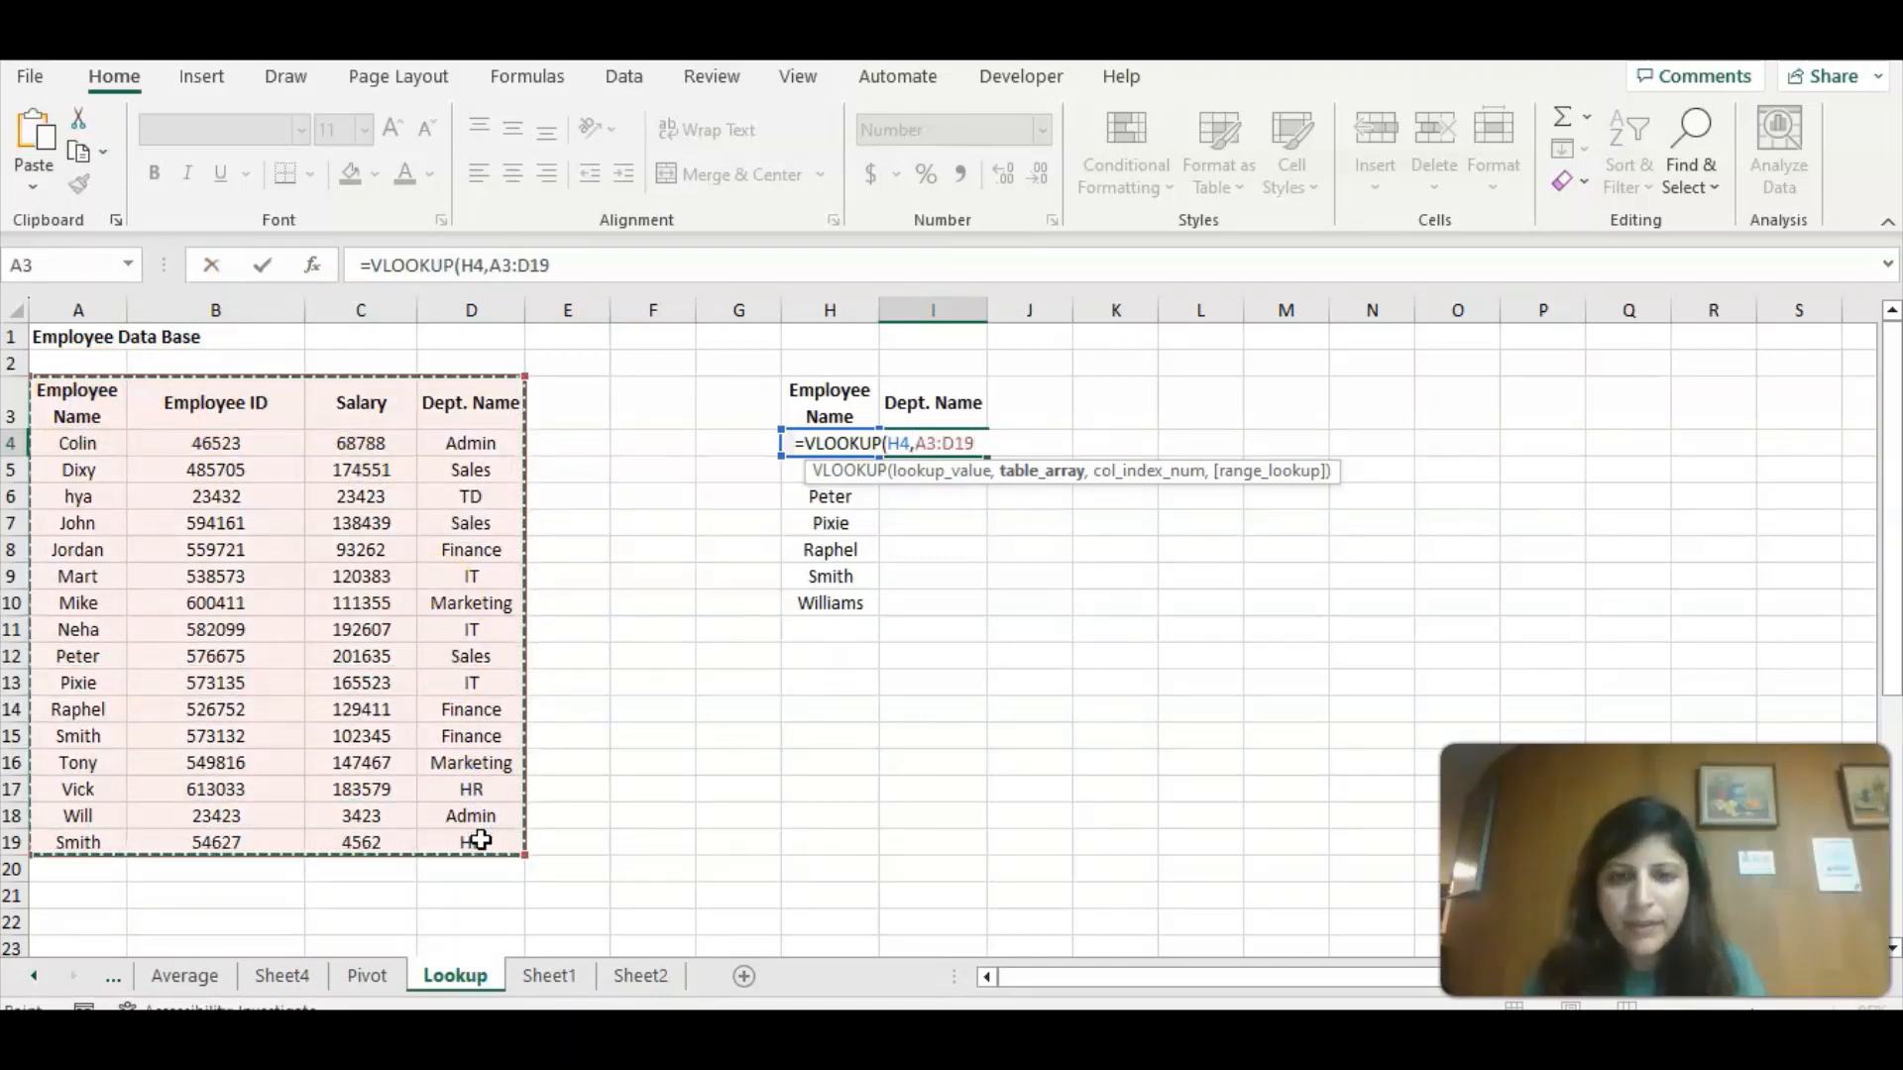
{"action": "type", "text": ","}
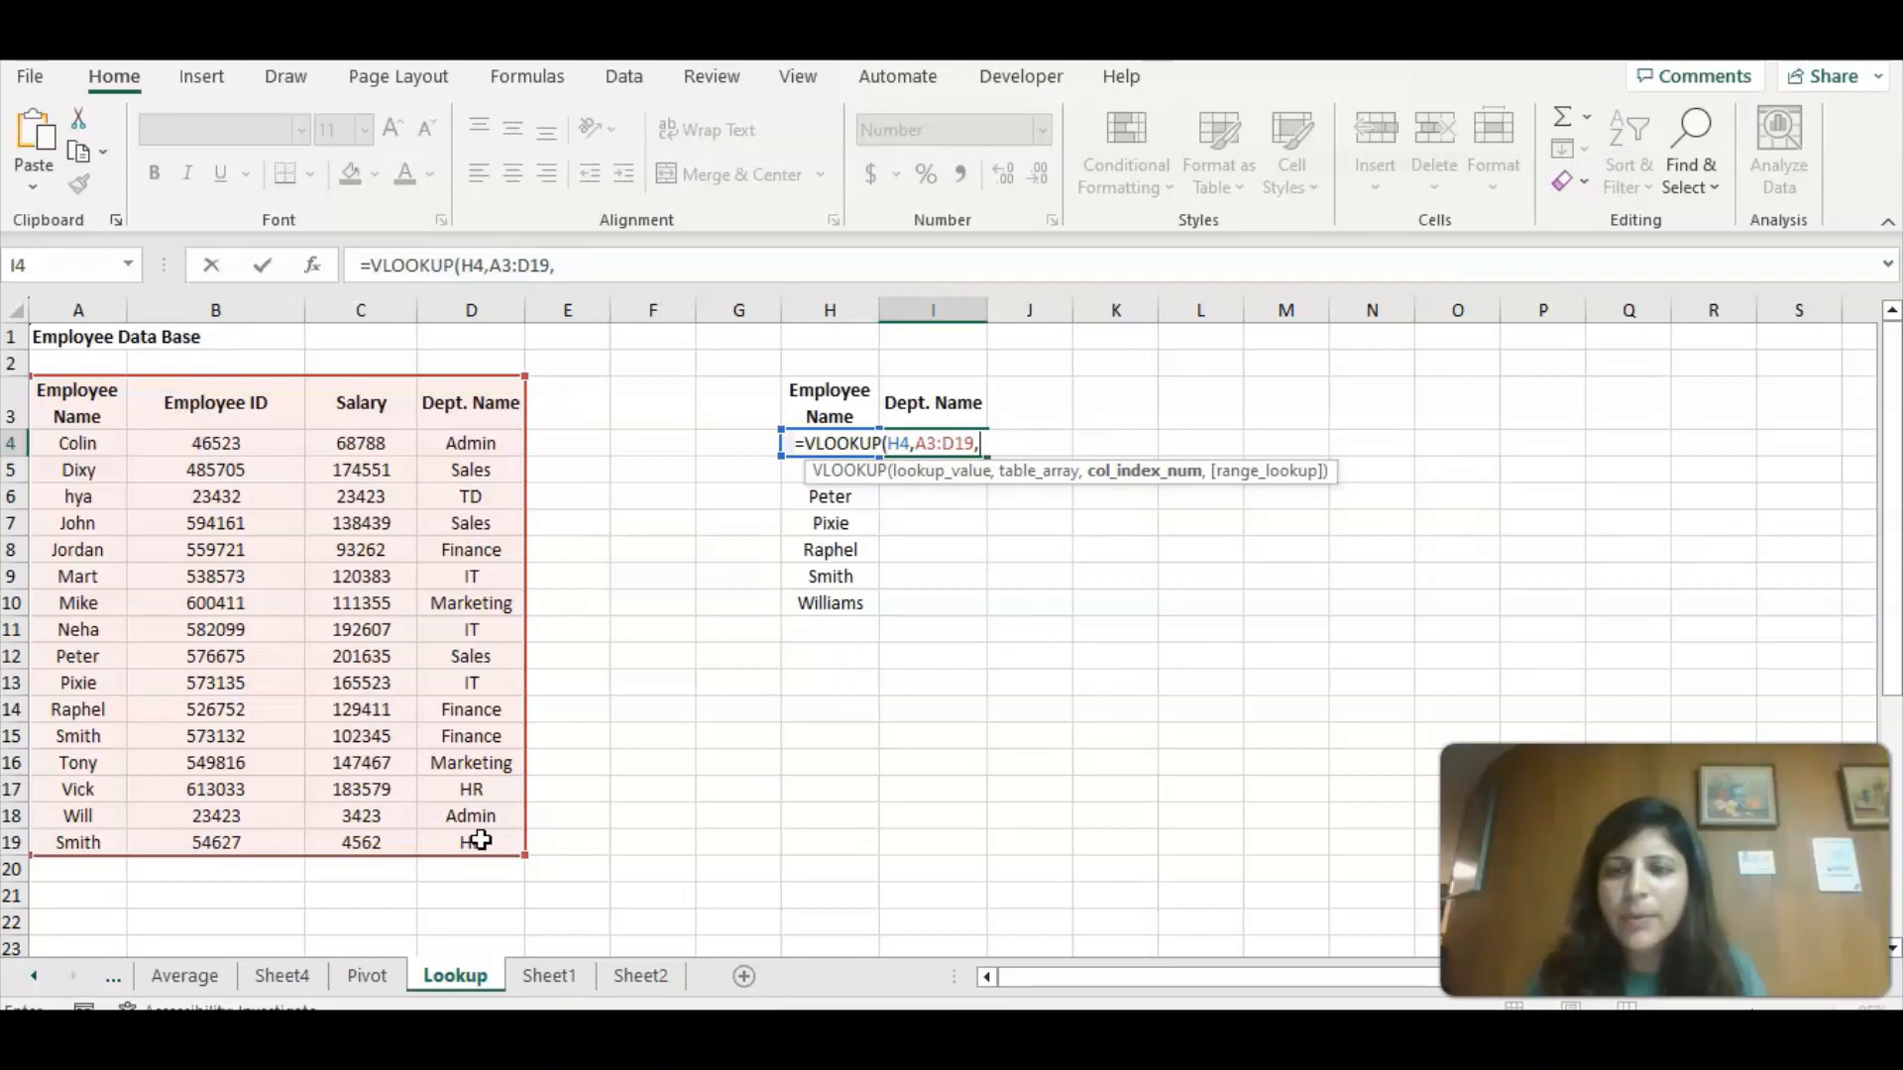
{"action": "type", "text": "4"}
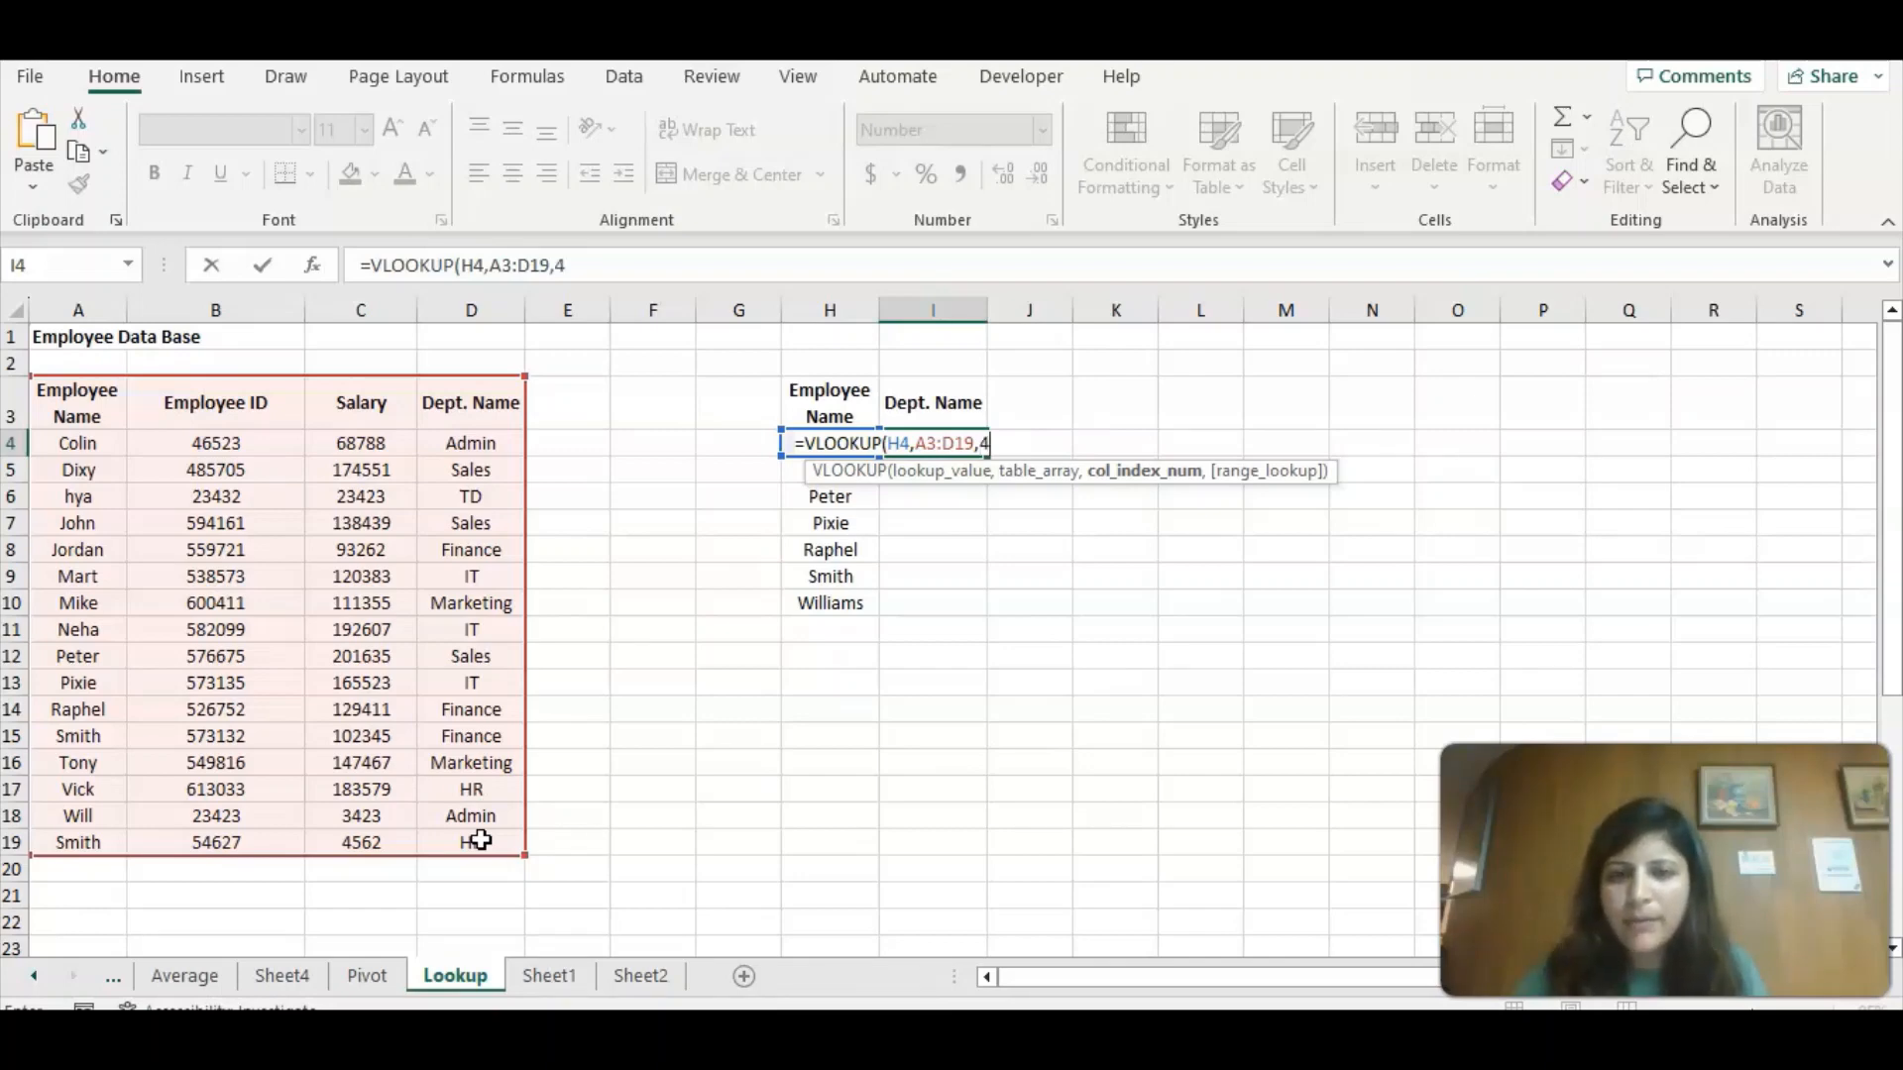
{"action": "type", "text": ","}
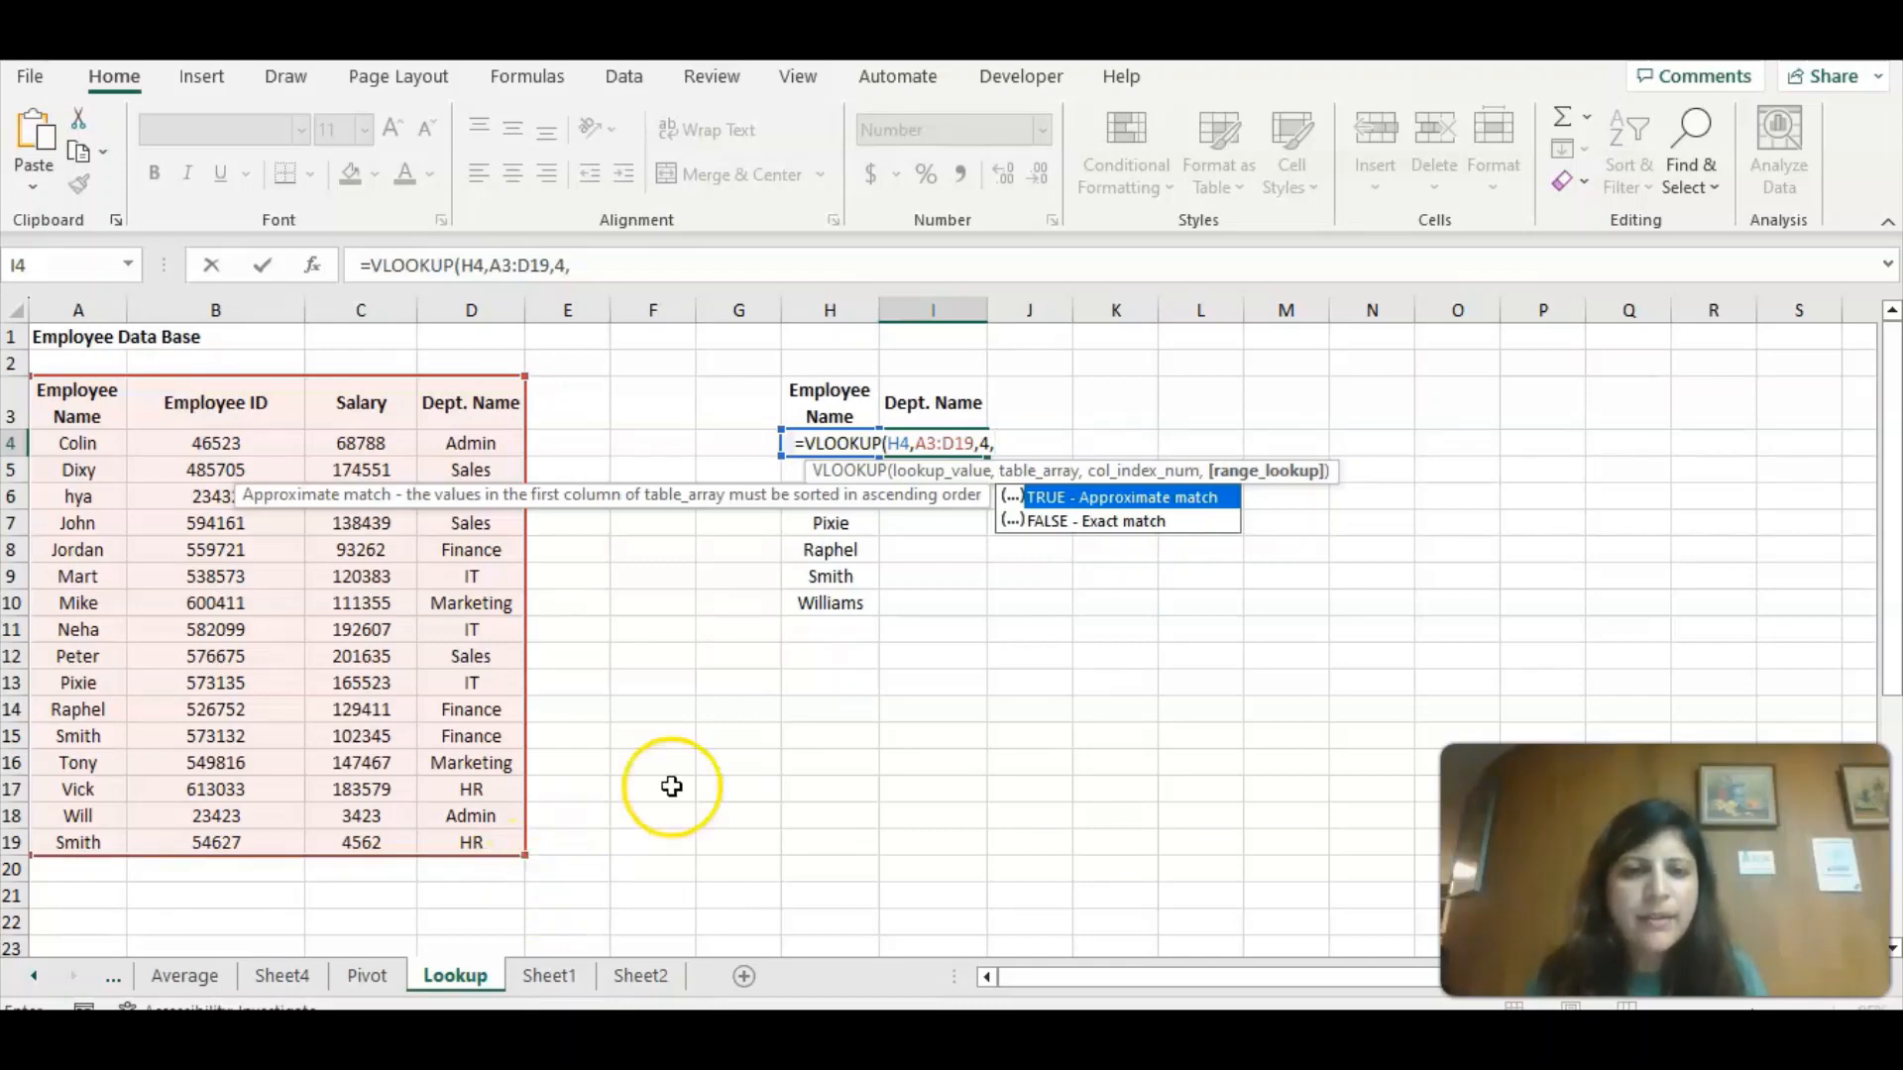
{"action": "double_click", "coordinate": [1039, 523]}
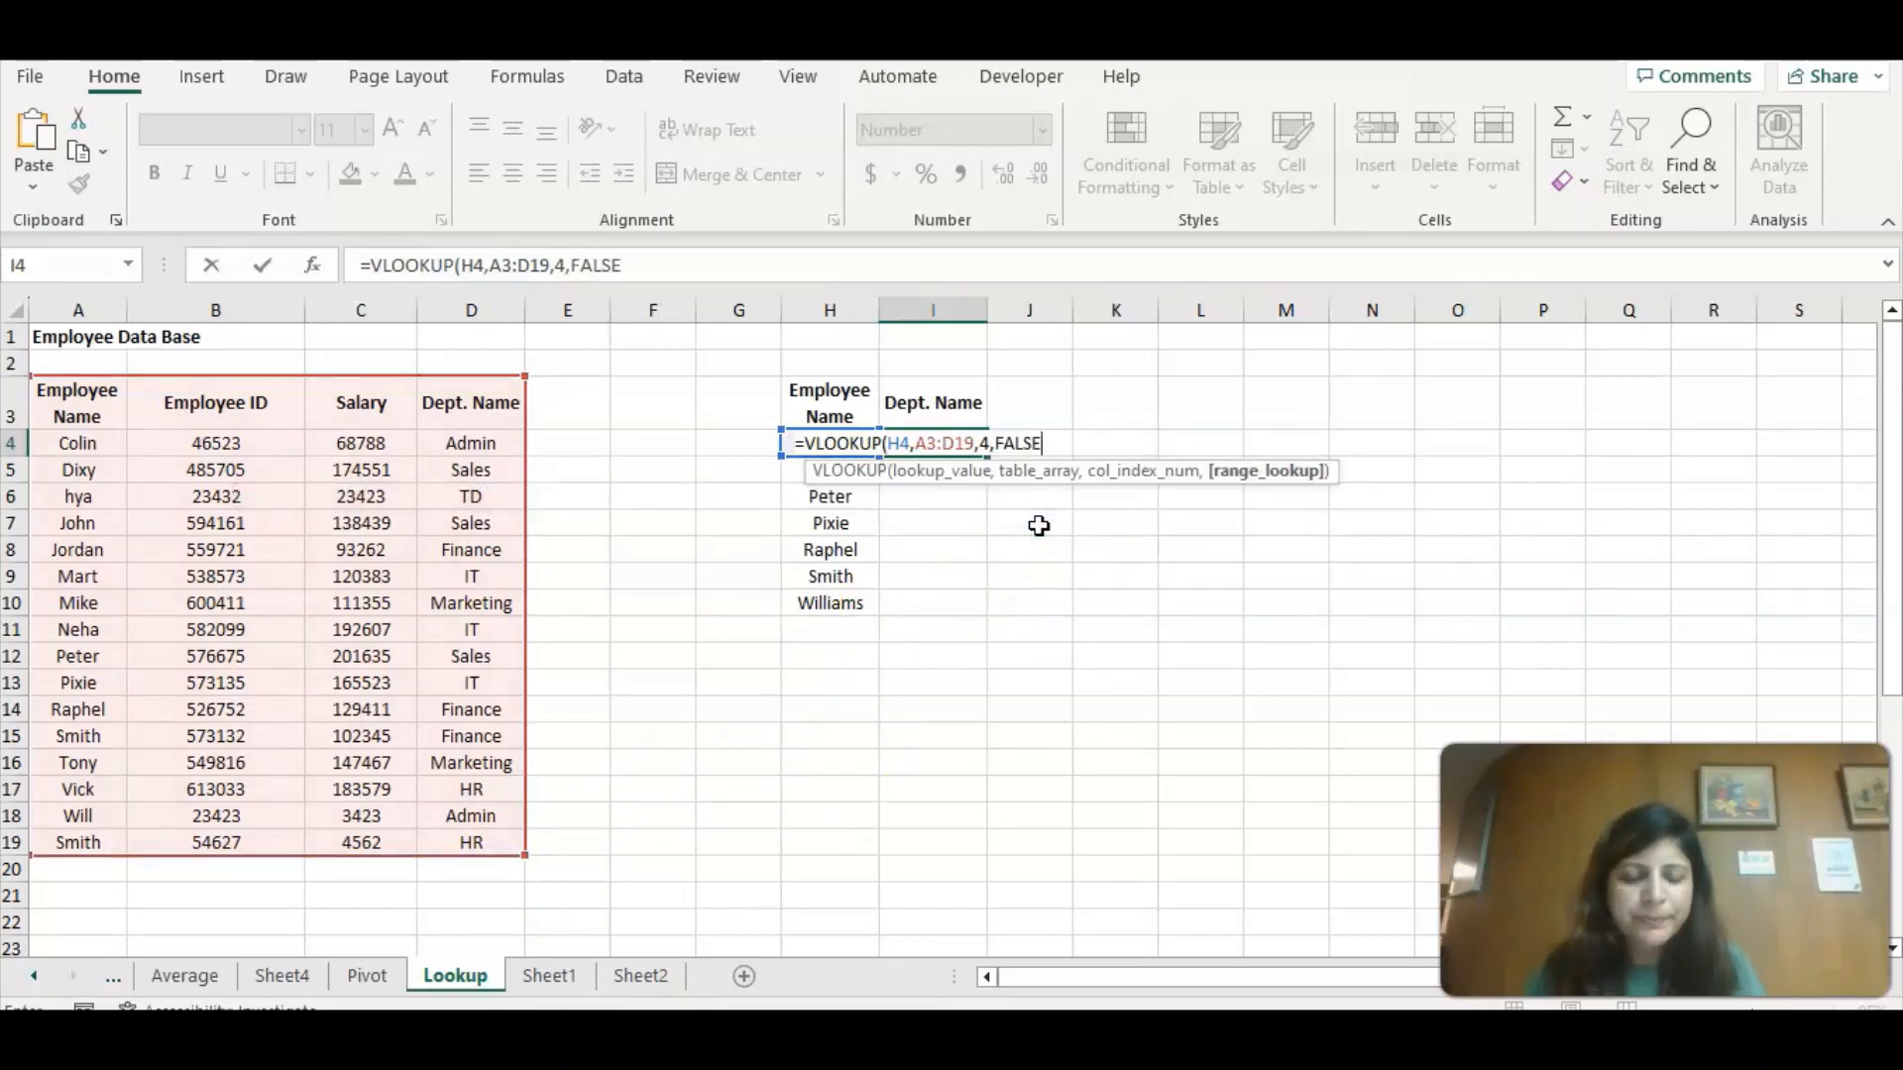
{"action": "type", "text": ")"}
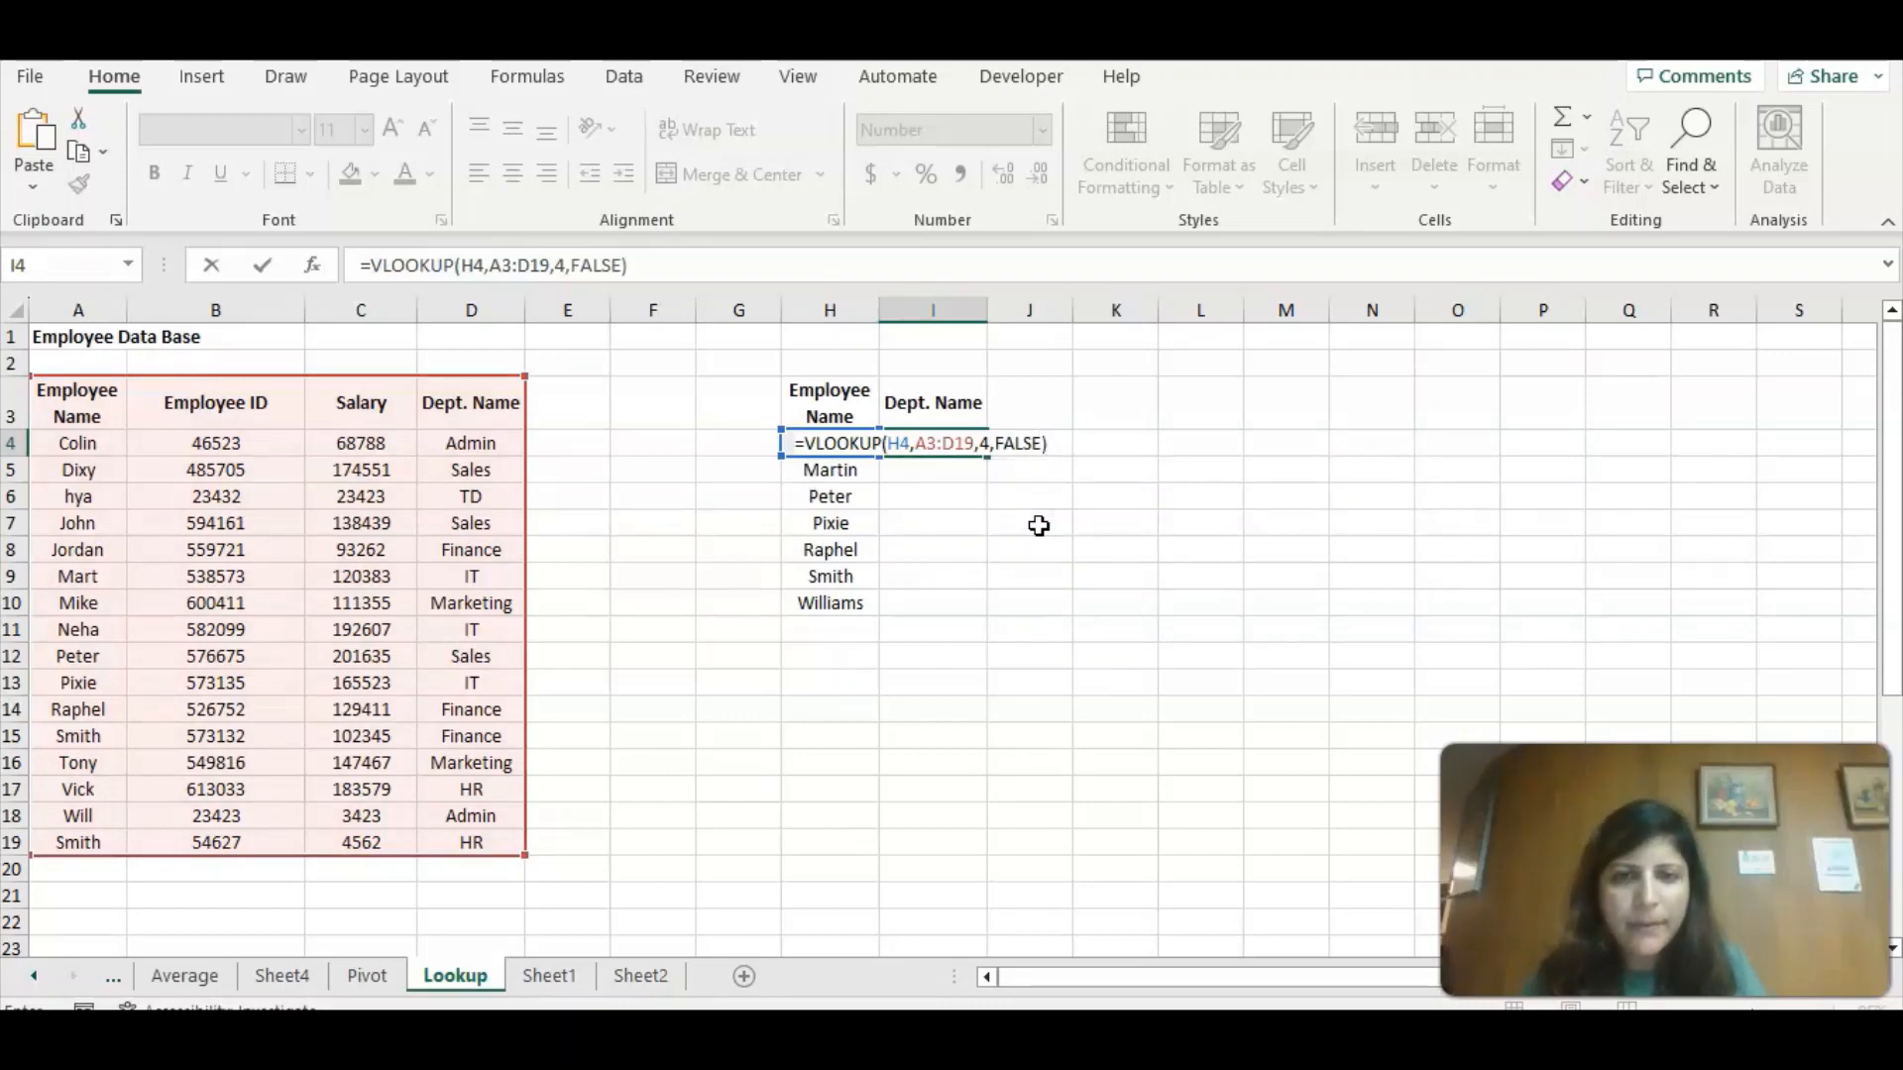
{"action": "key", "text": "Return"}
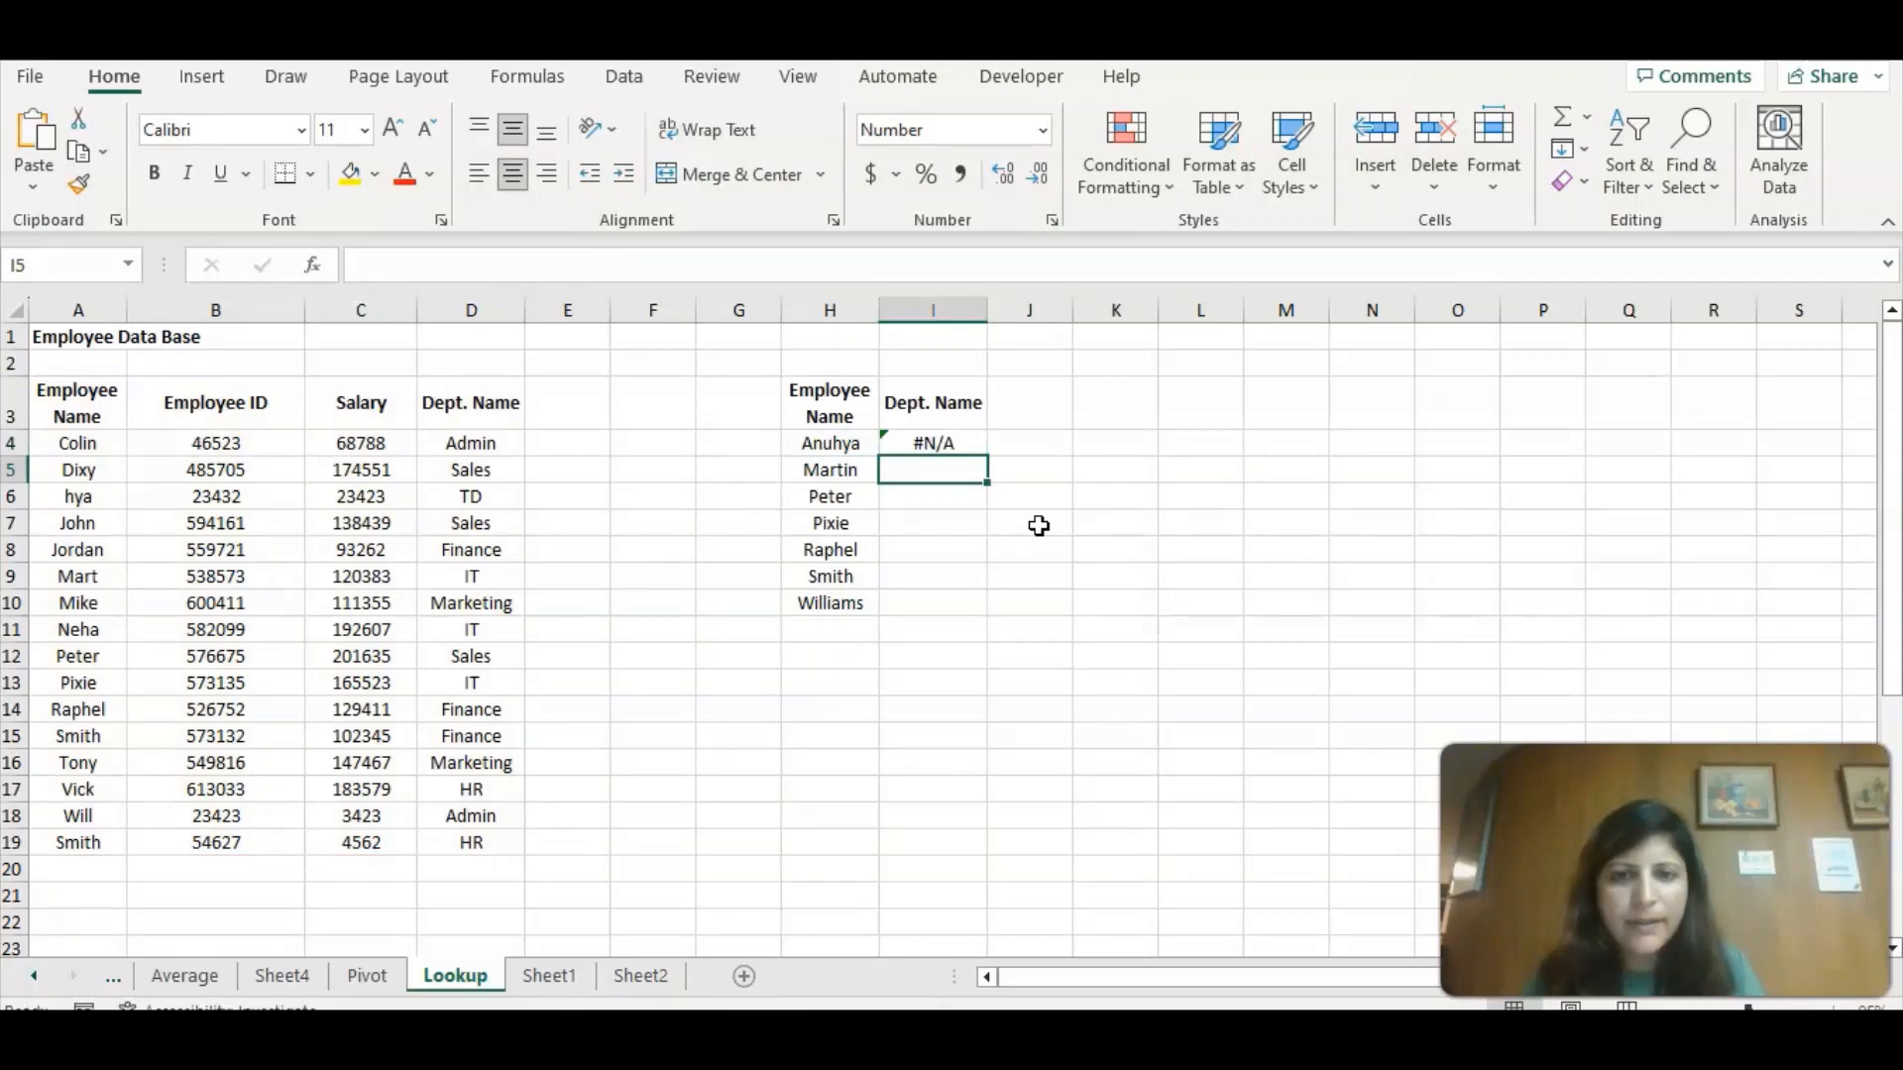
Fill the exact-match formula from I4 down to I10 and check the results against the employee table.
{"action": "left_click", "coordinate": [939, 441]}
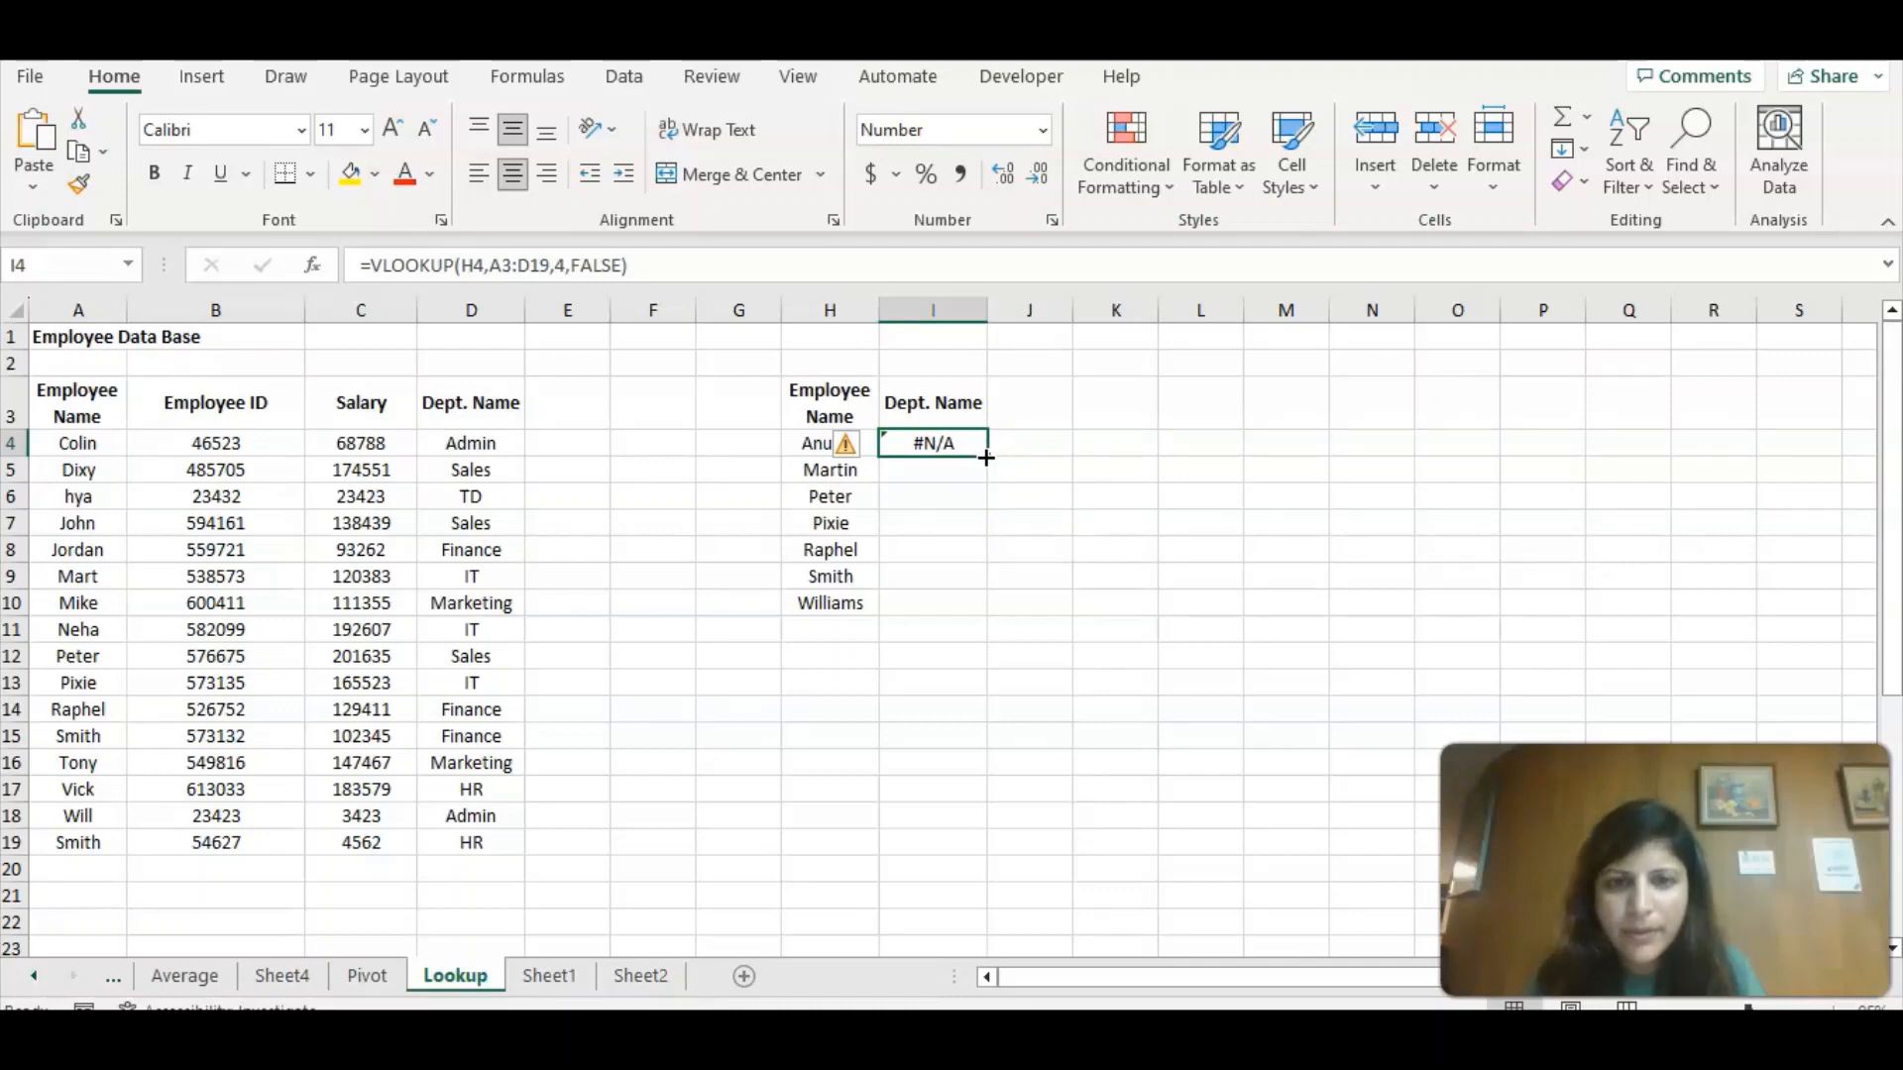
{"action": "double_click", "coordinate": [986, 458]}
{"action": "left_click", "coordinate": [1033, 490]}
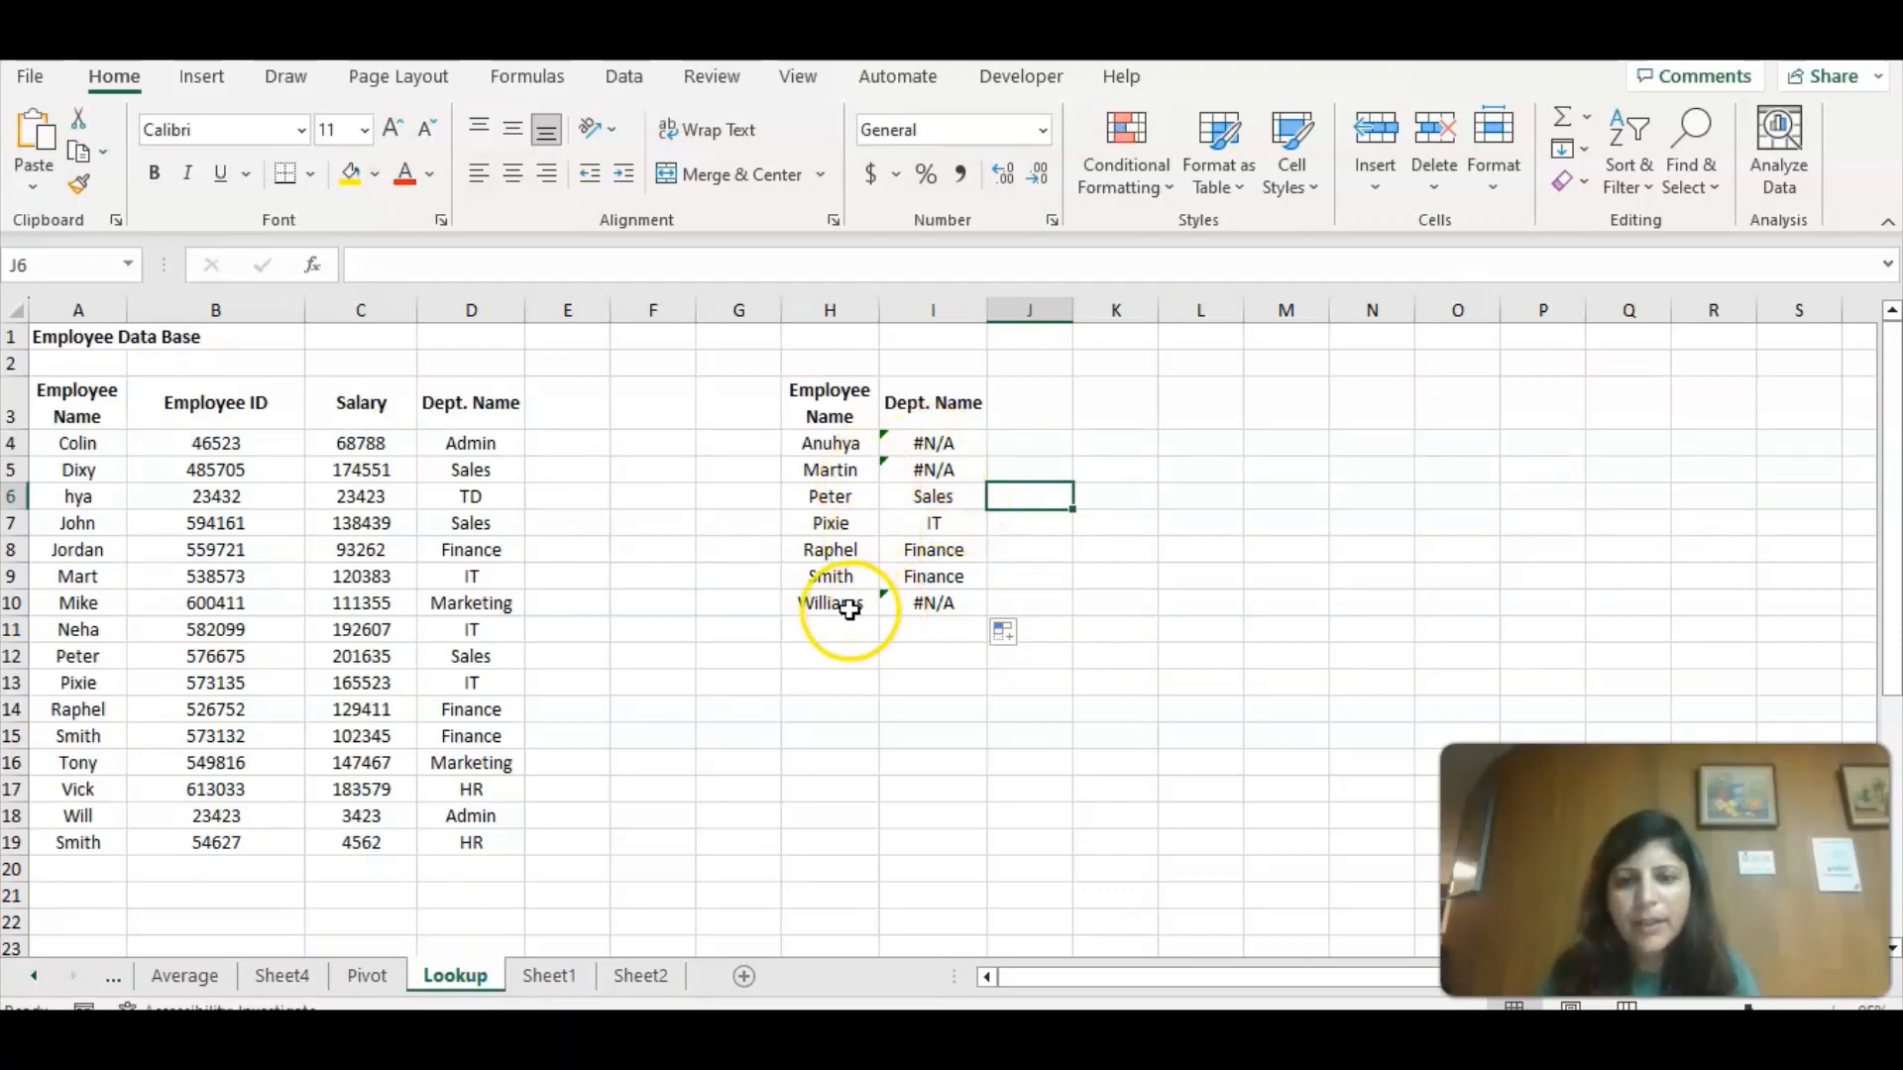
{"action": "left_click", "coordinate": [849, 606]}
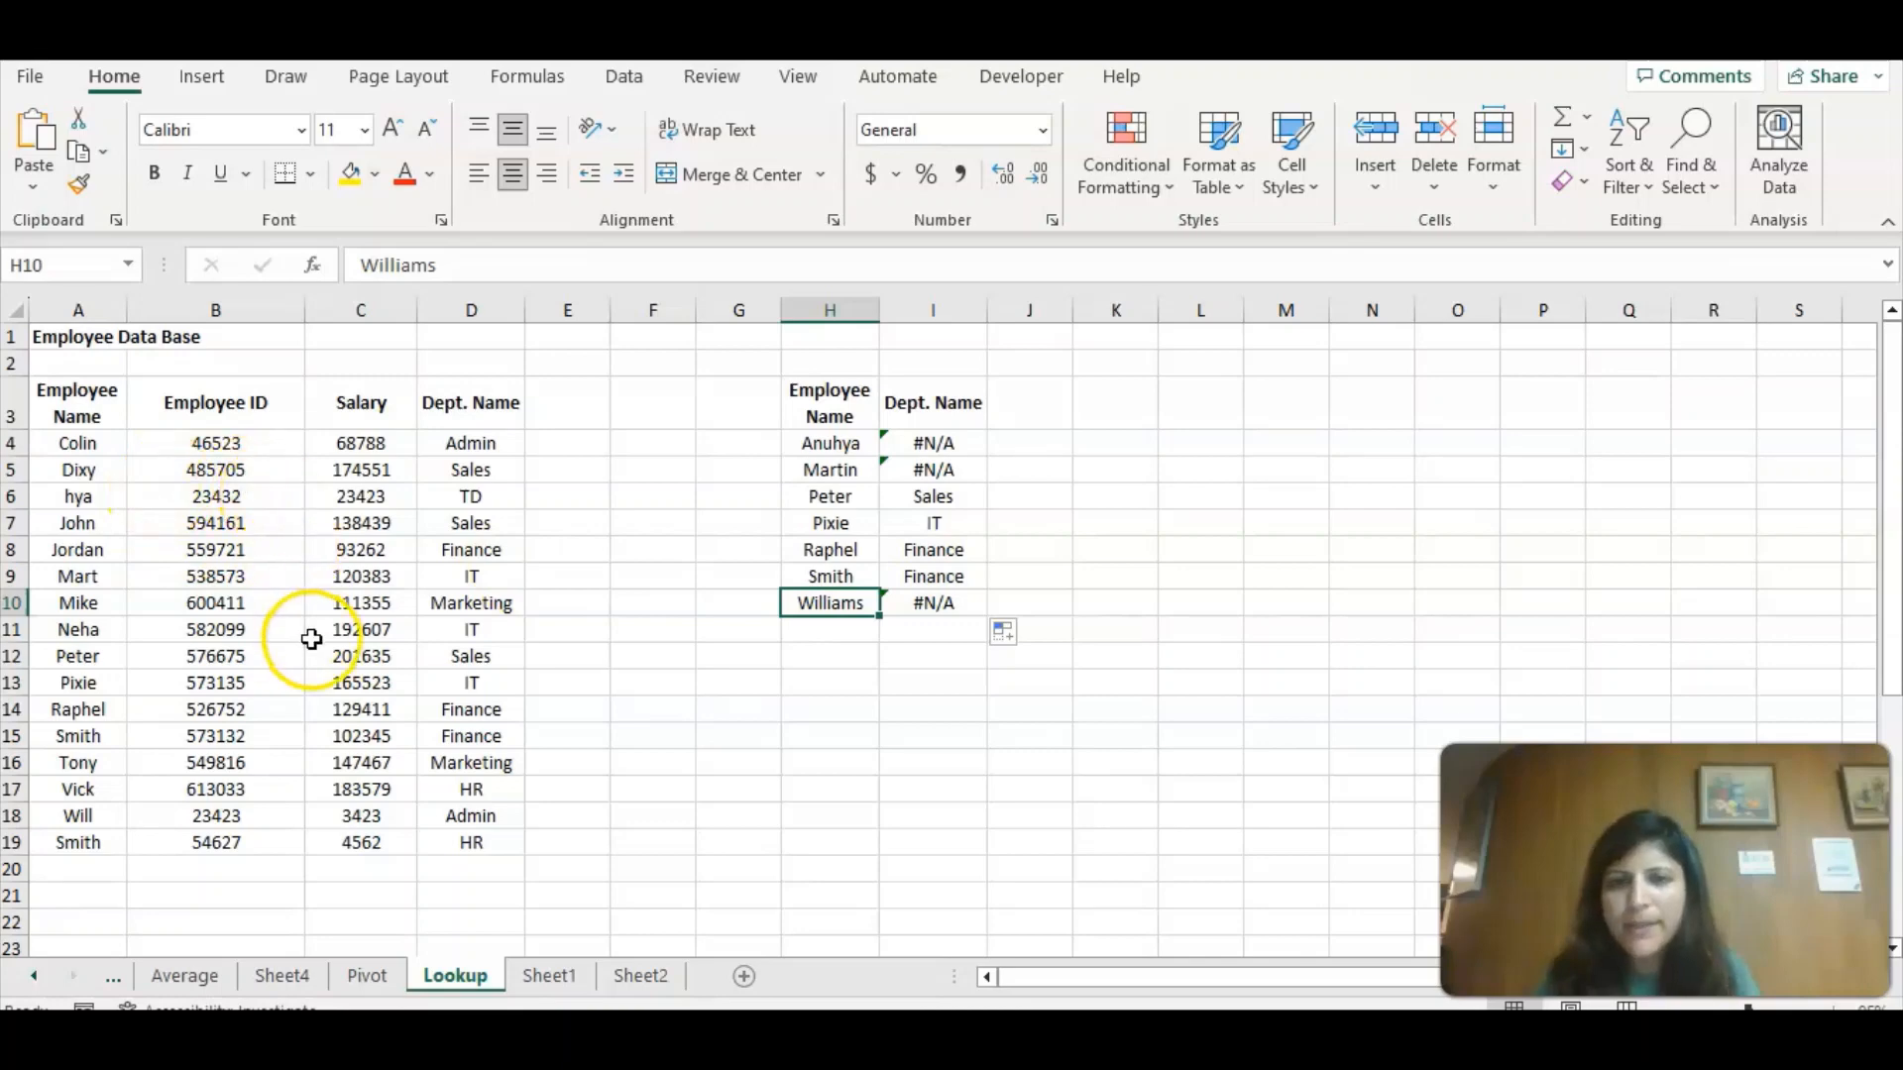
{"action": "left_click", "coordinate": [893, 498]}
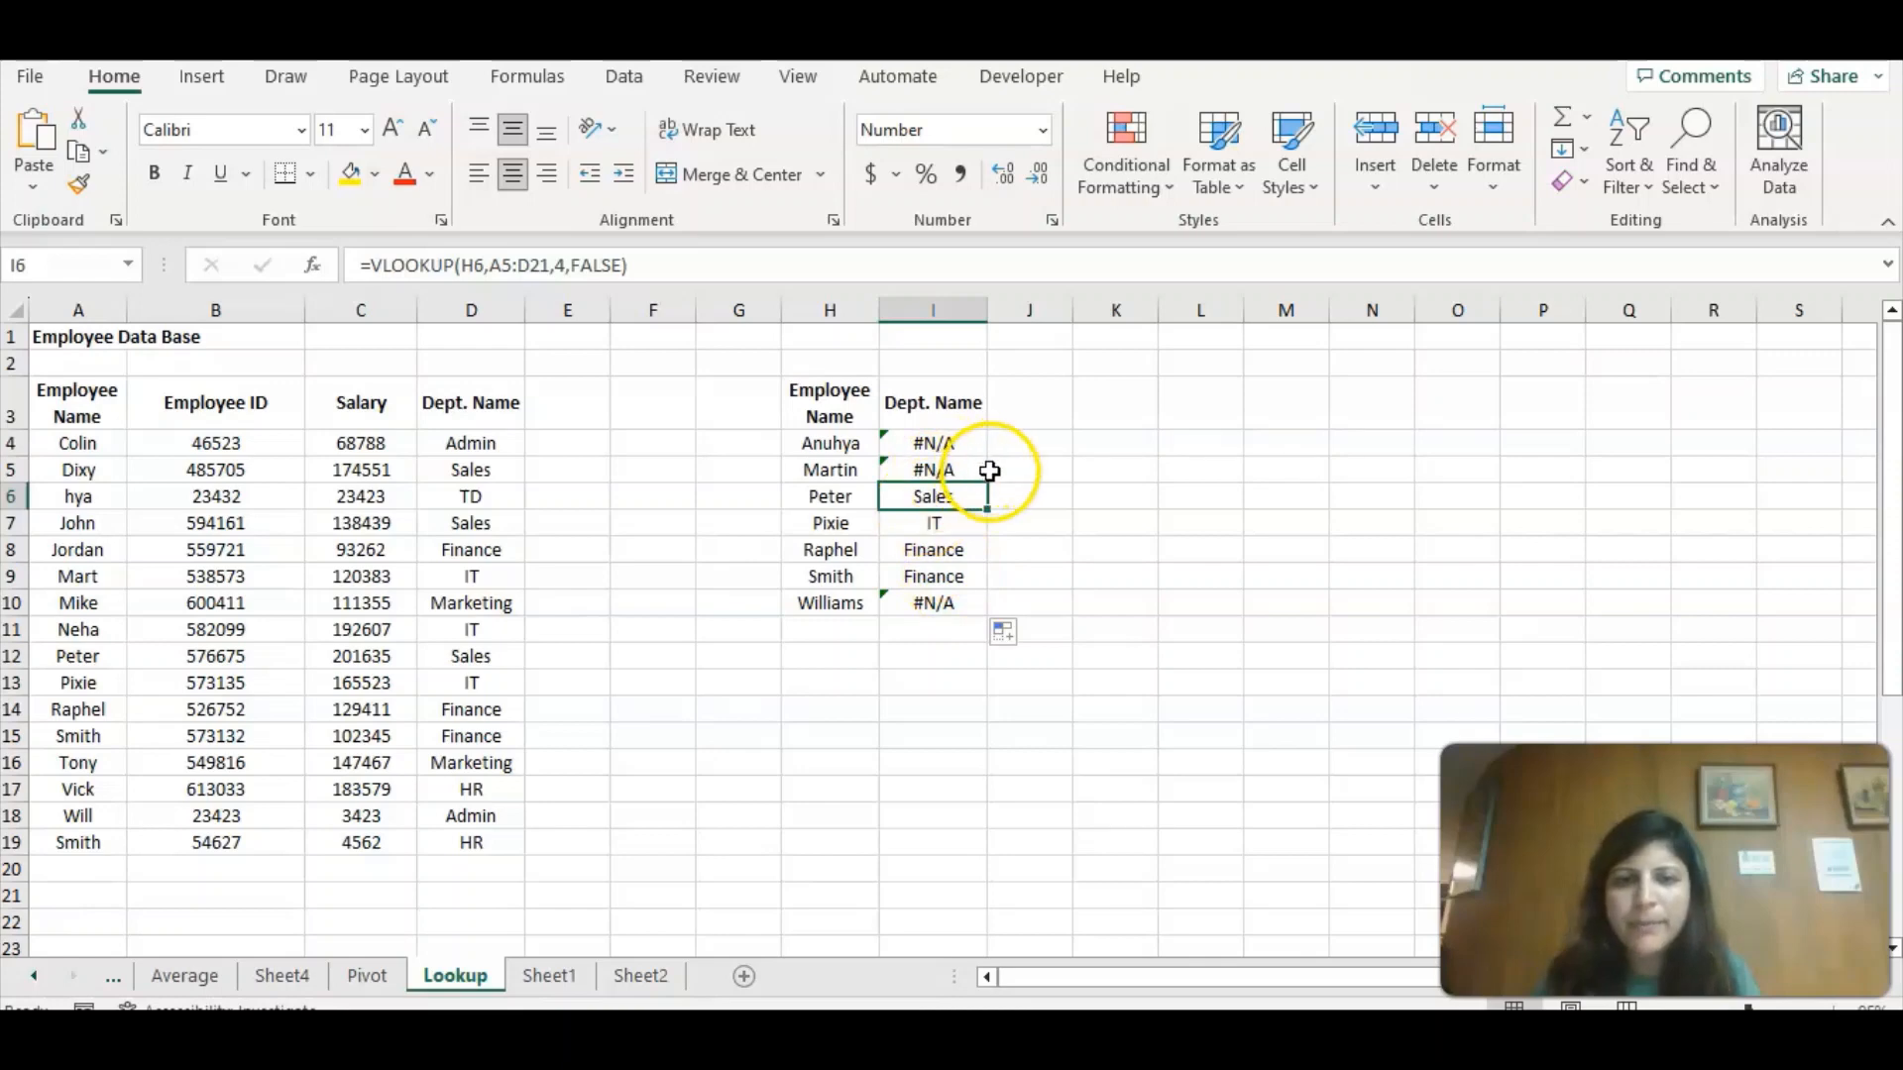
Enter =VLOOKUP(H4,A3:D18,4,TRUE) in J4 to look up the first employee's department by approximate match.
{"action": "left_click", "coordinate": [1033, 445]}
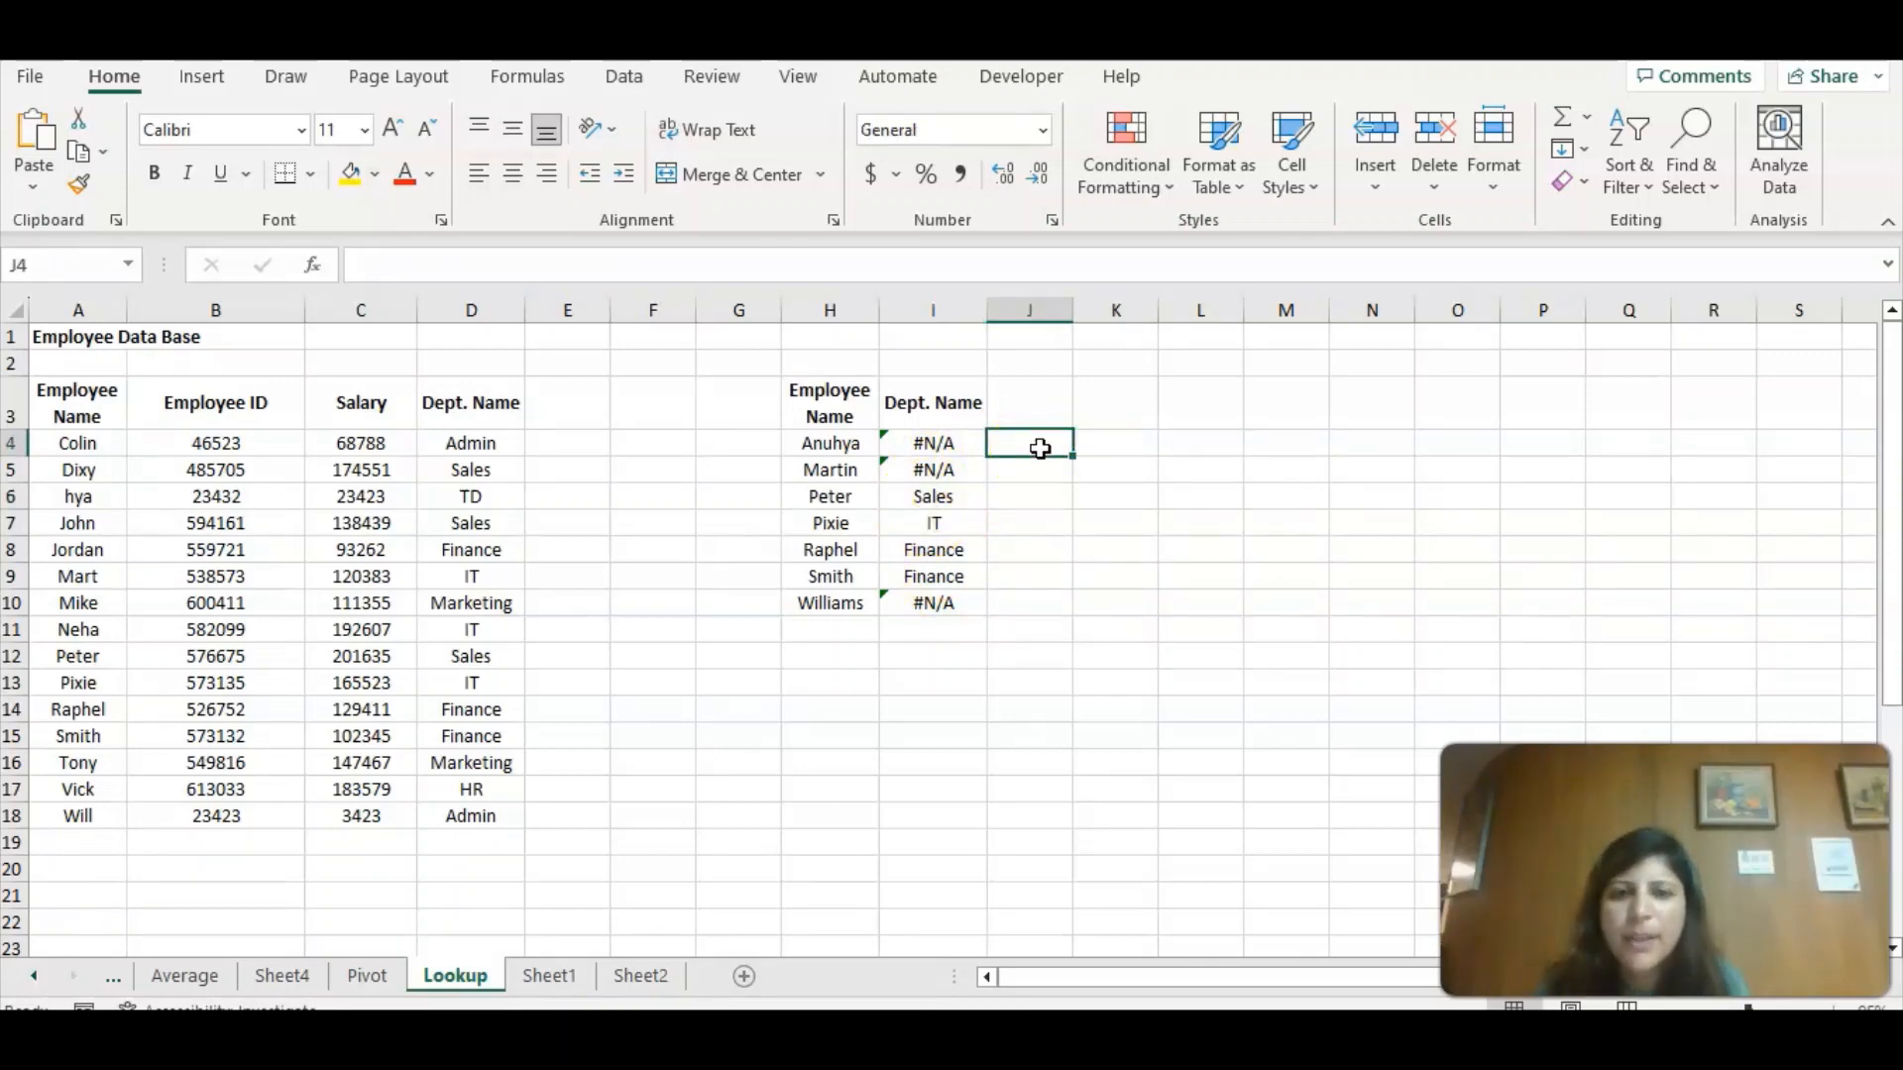
{"action": "type", "text": "=v"}
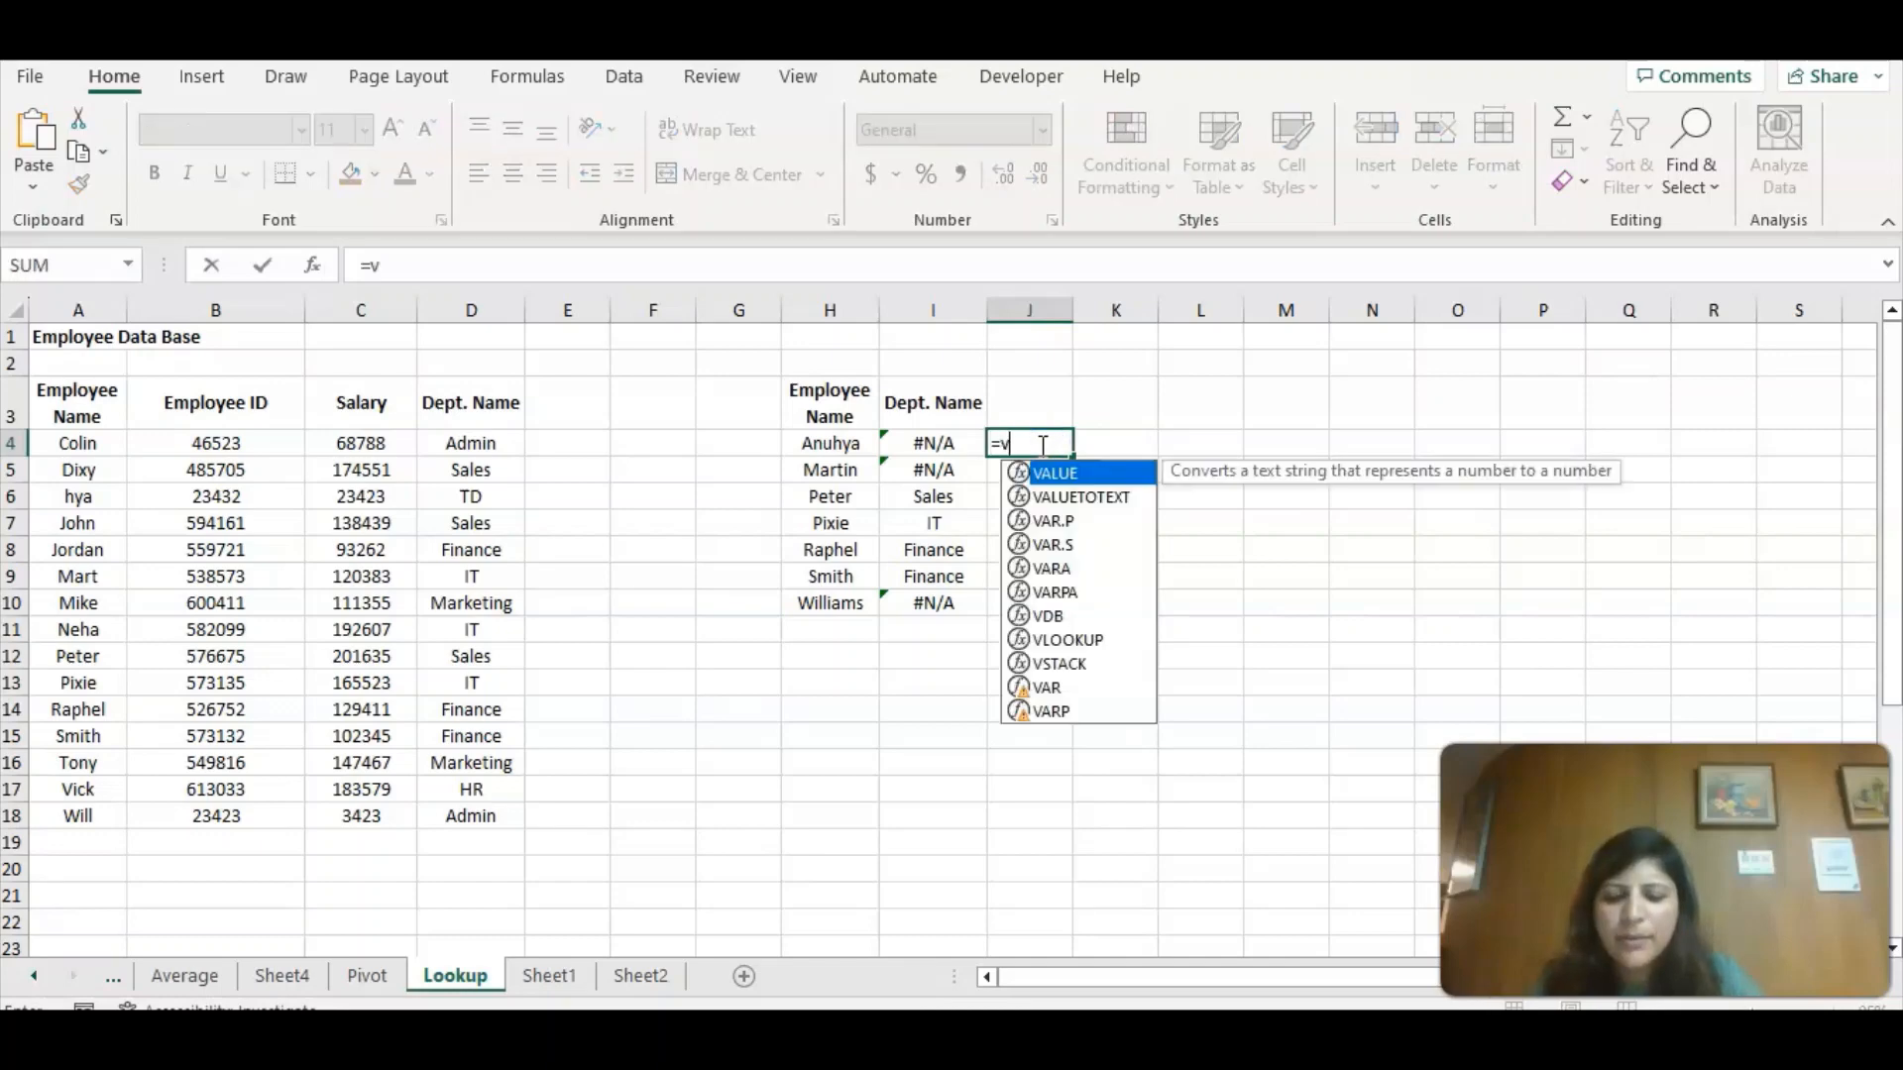
{"action": "type", "text": "lo"}
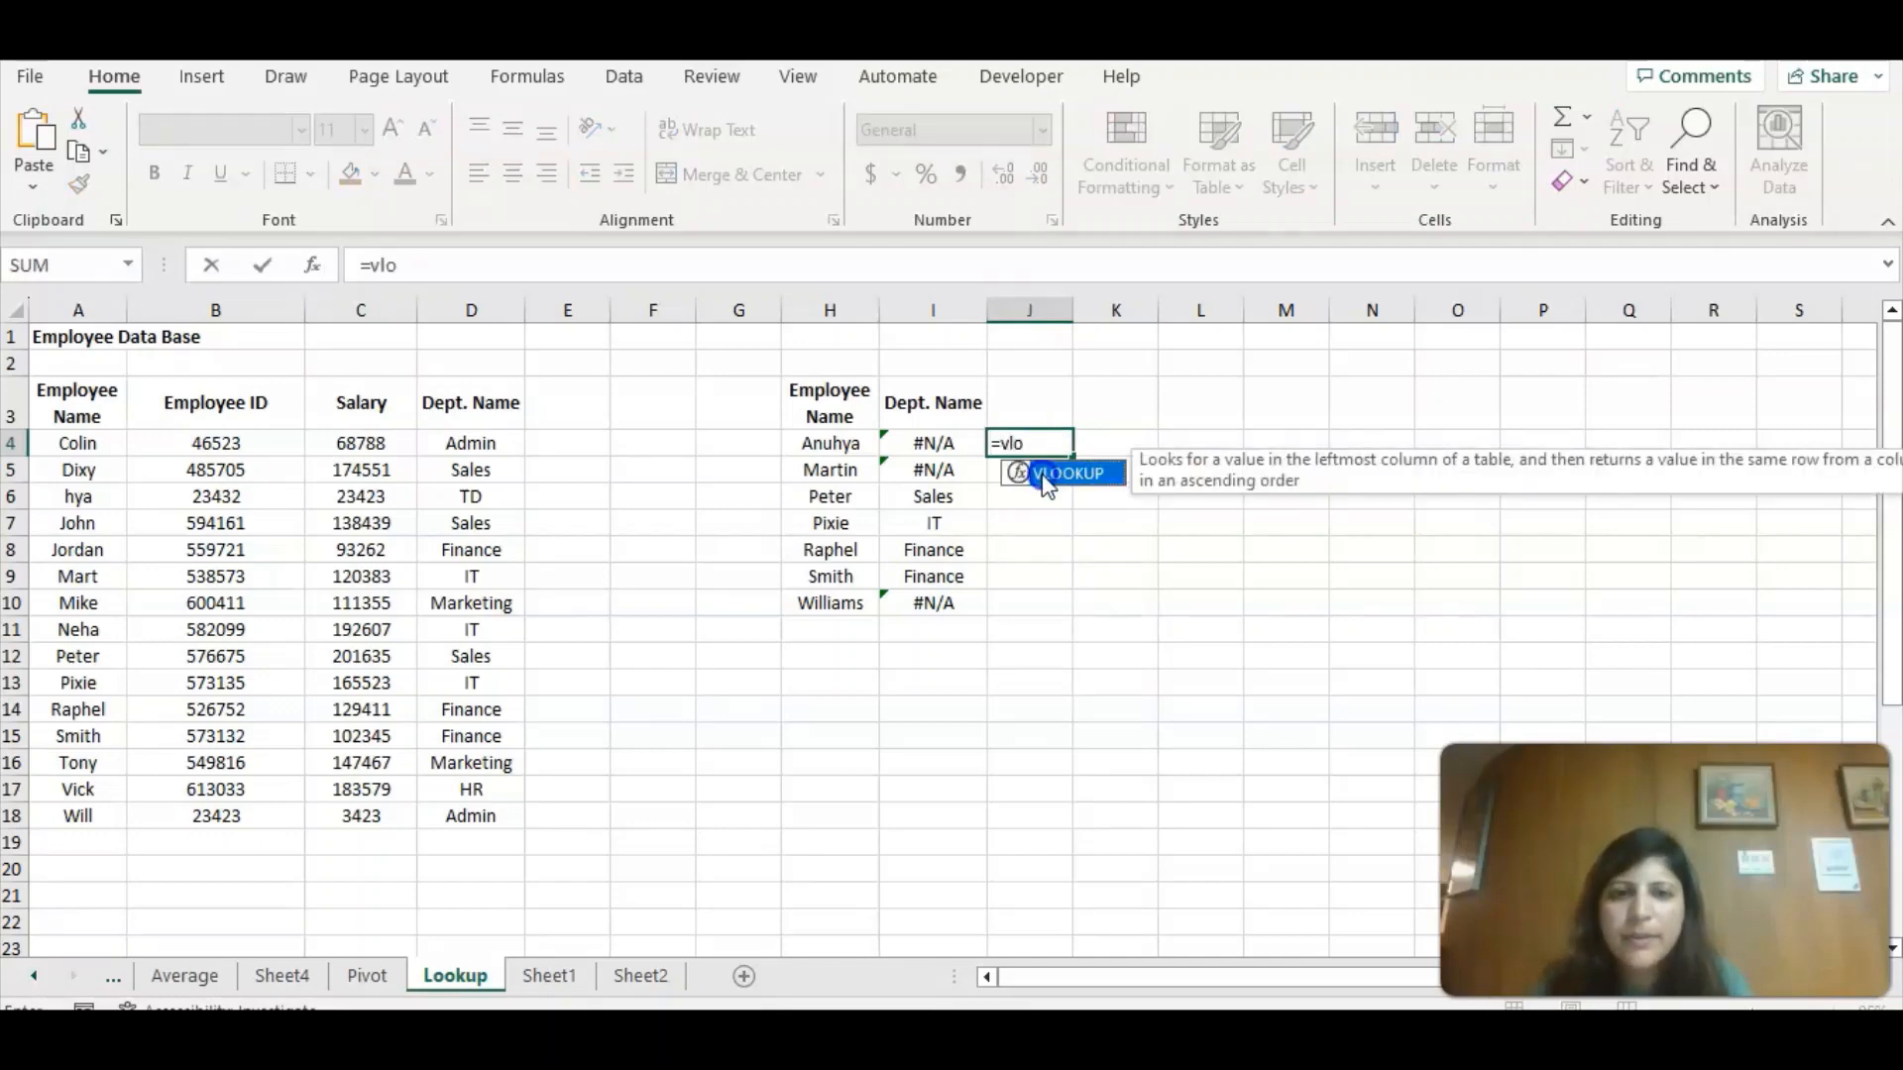
{"action": "double_click", "coordinate": [1046, 475]}
{"action": "left_click", "coordinate": [813, 444]}
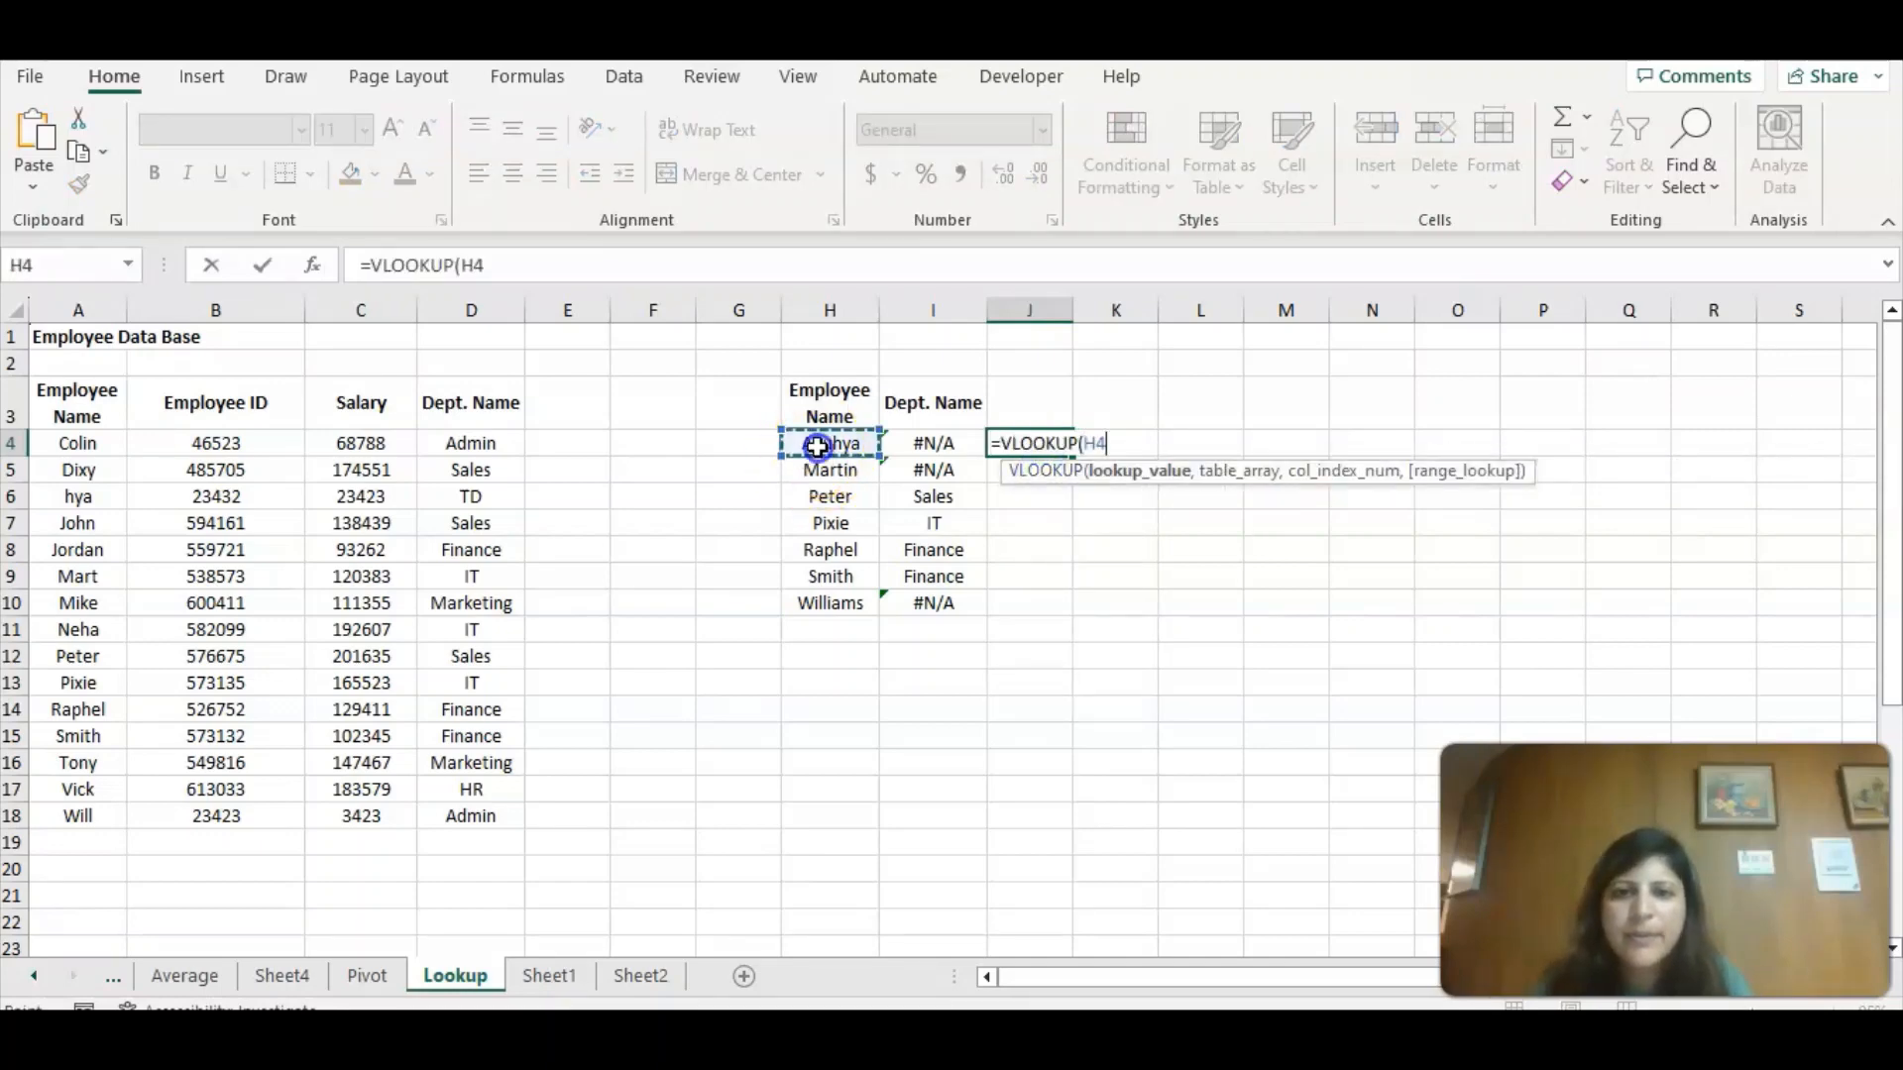
{"action": "type", "text": ","}
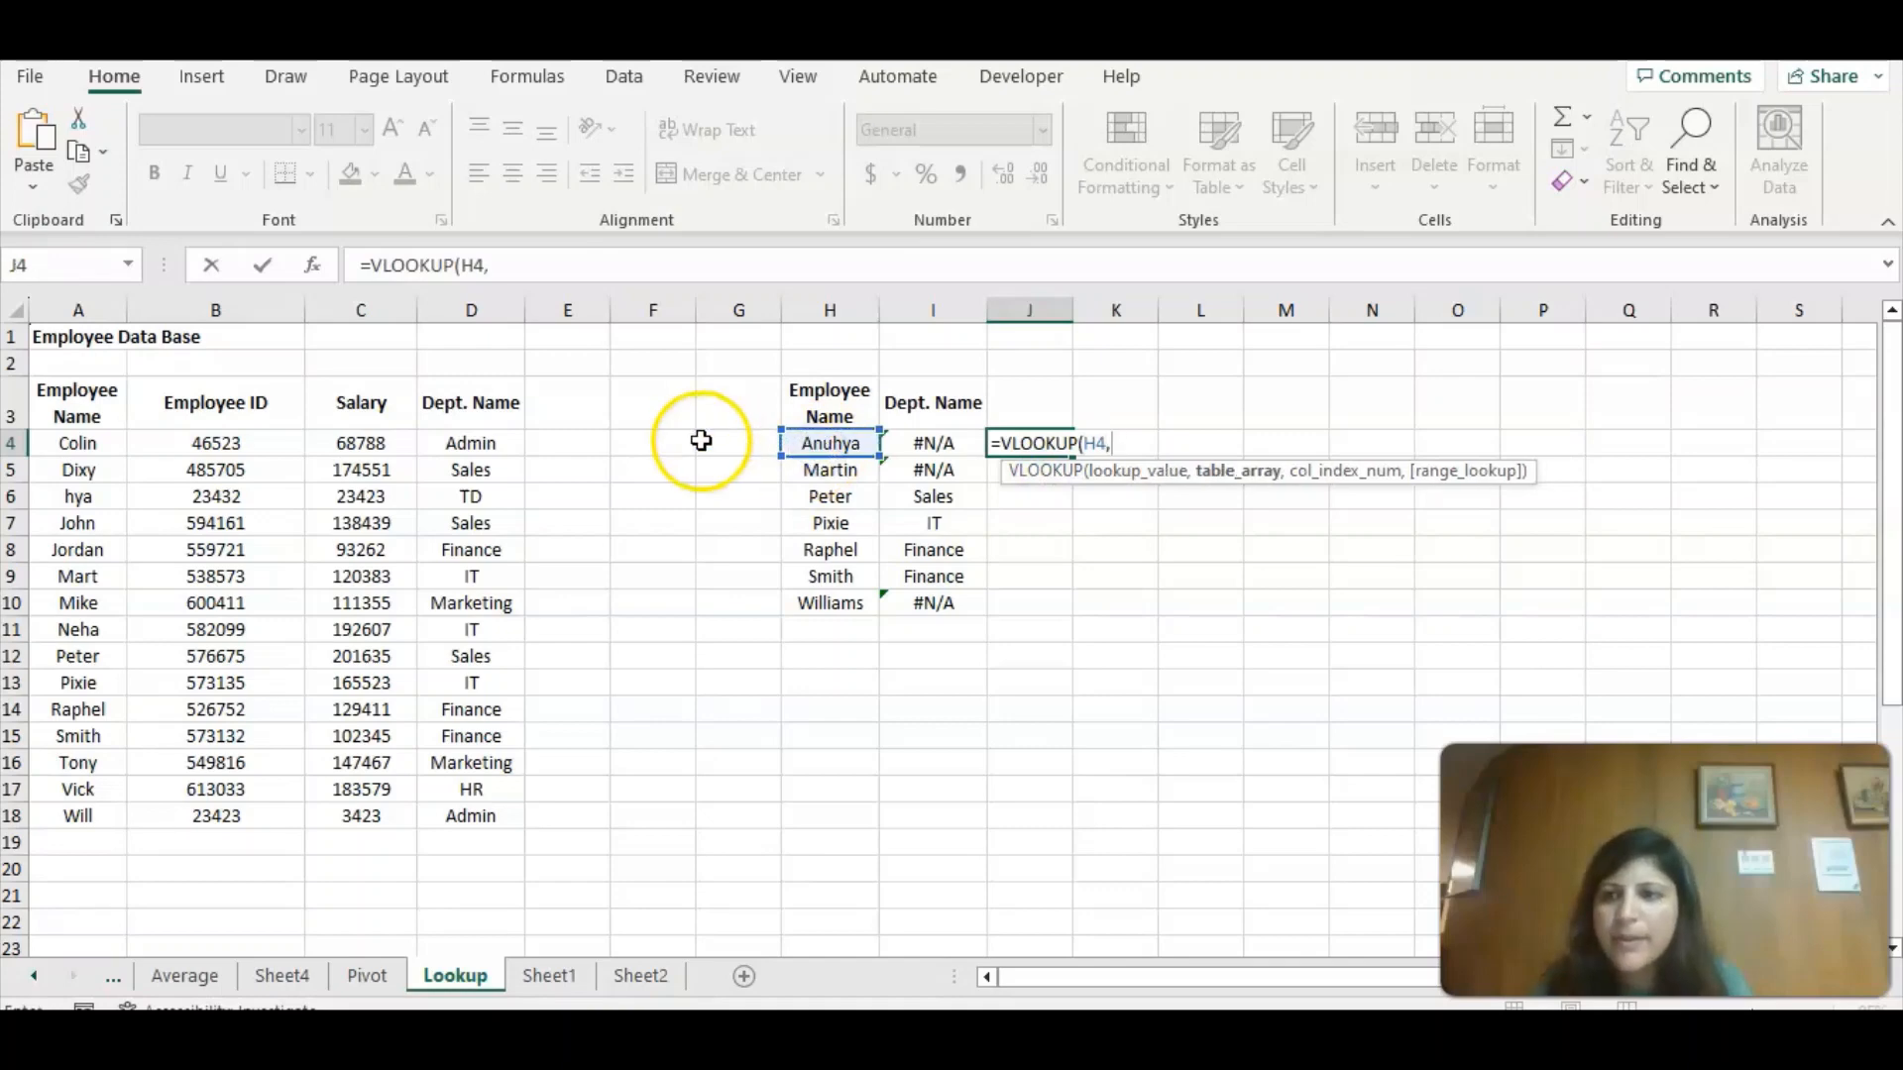
{"action": "left_click_drag", "start_coordinate": [119, 403], "coordinate": [494, 815]}
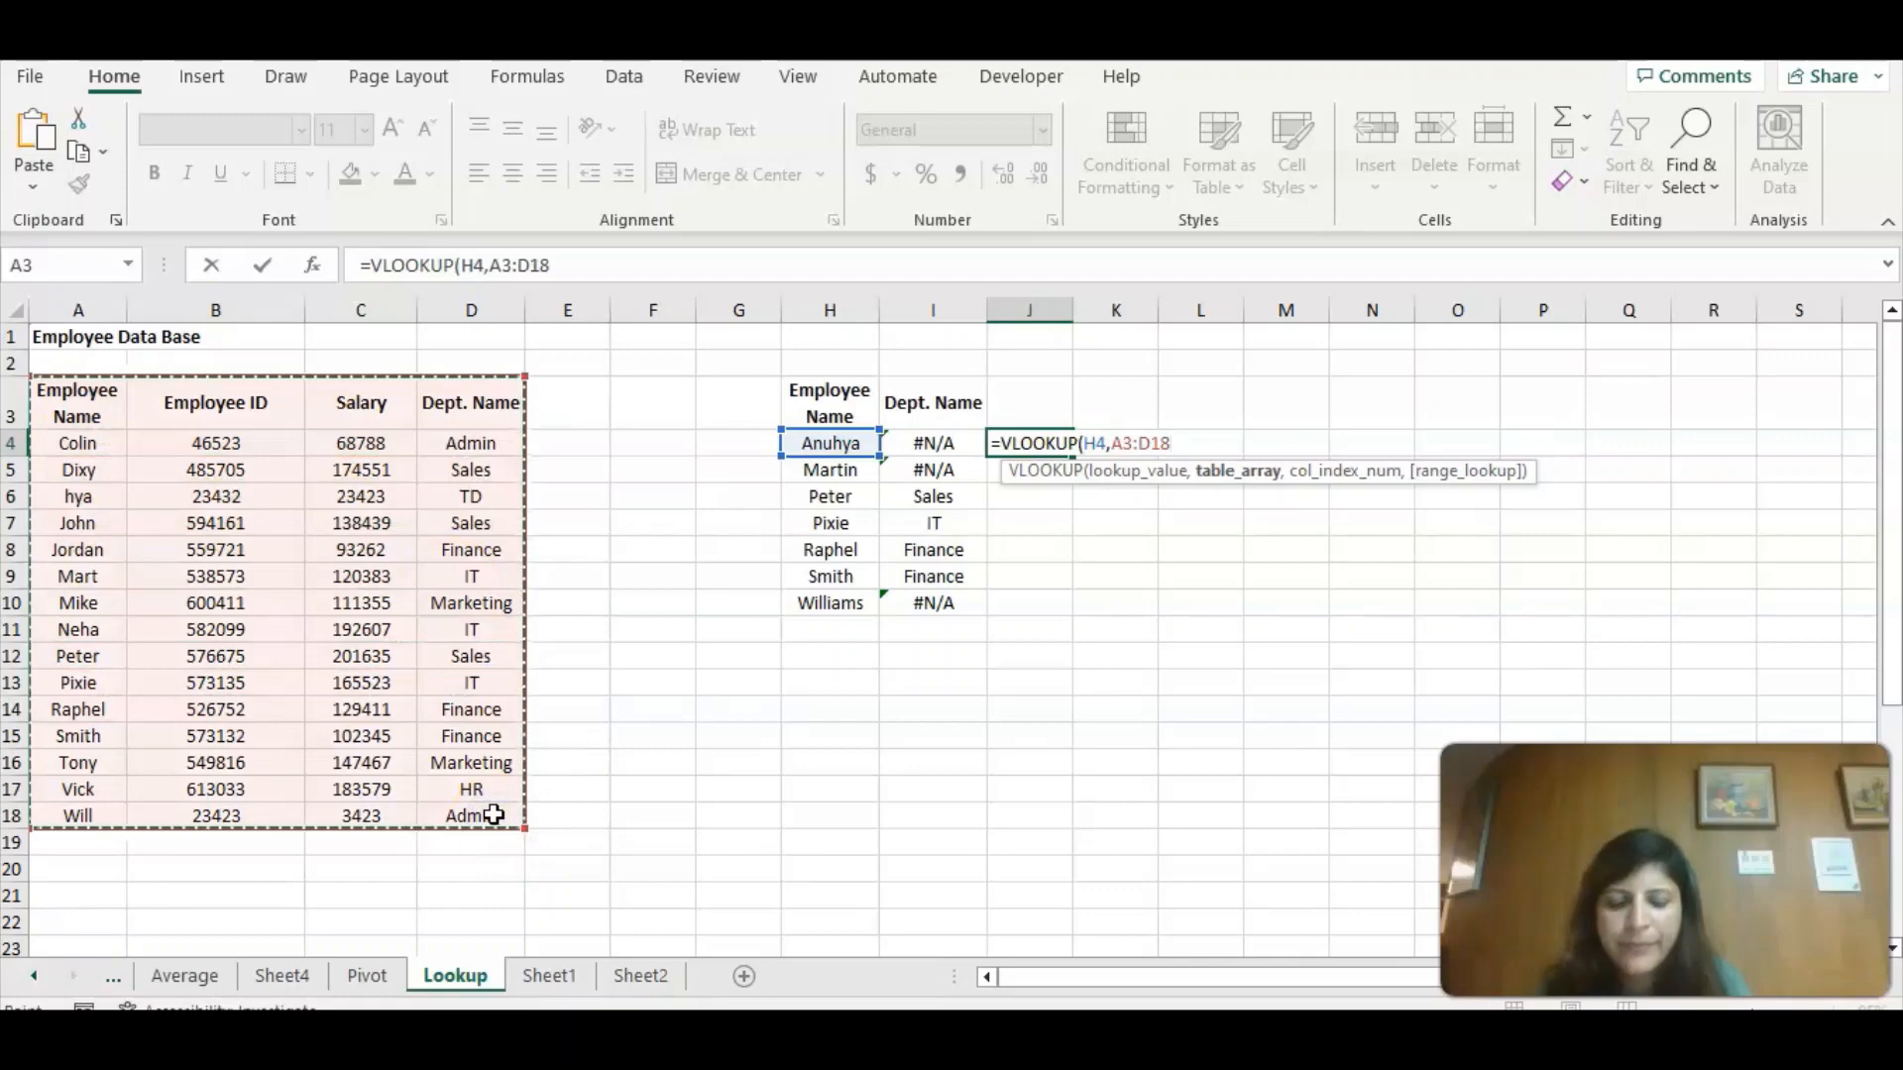
{"action": "type", "text": ","}
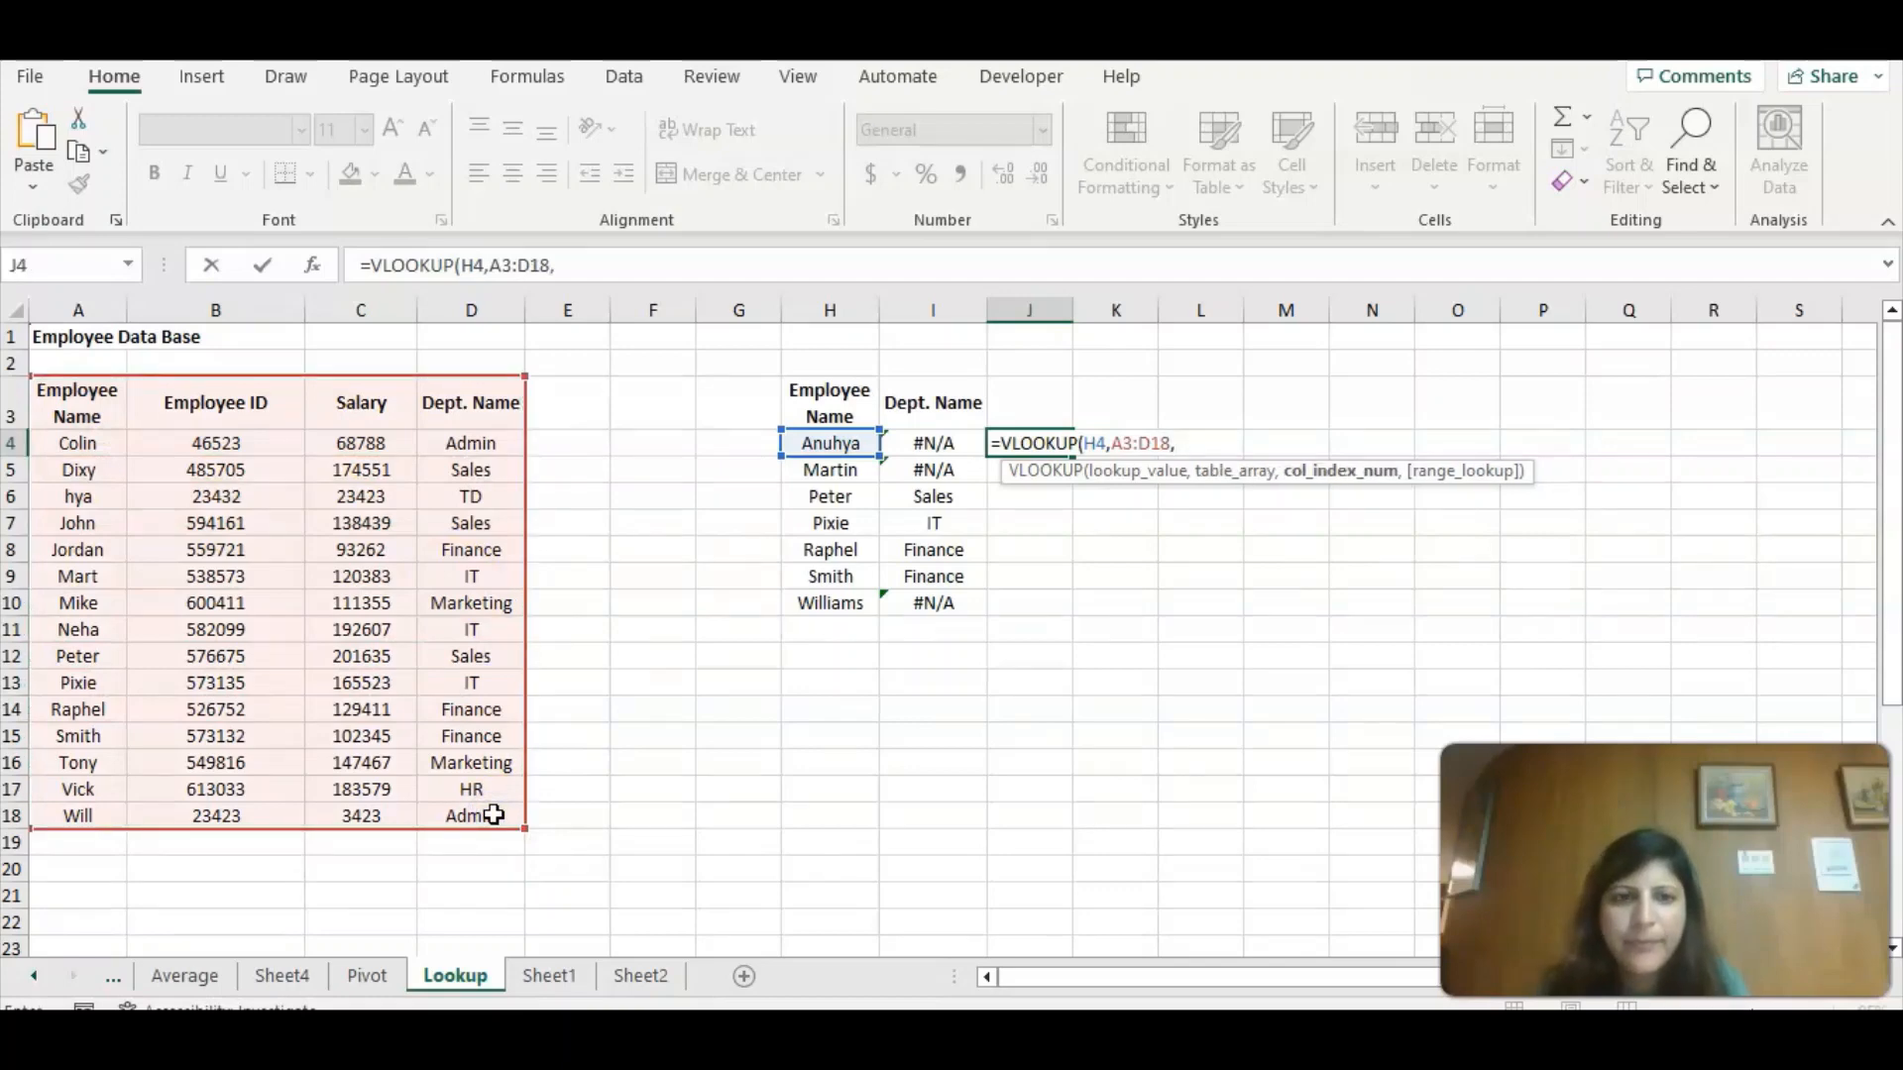
{"action": "type", "text": "4"}
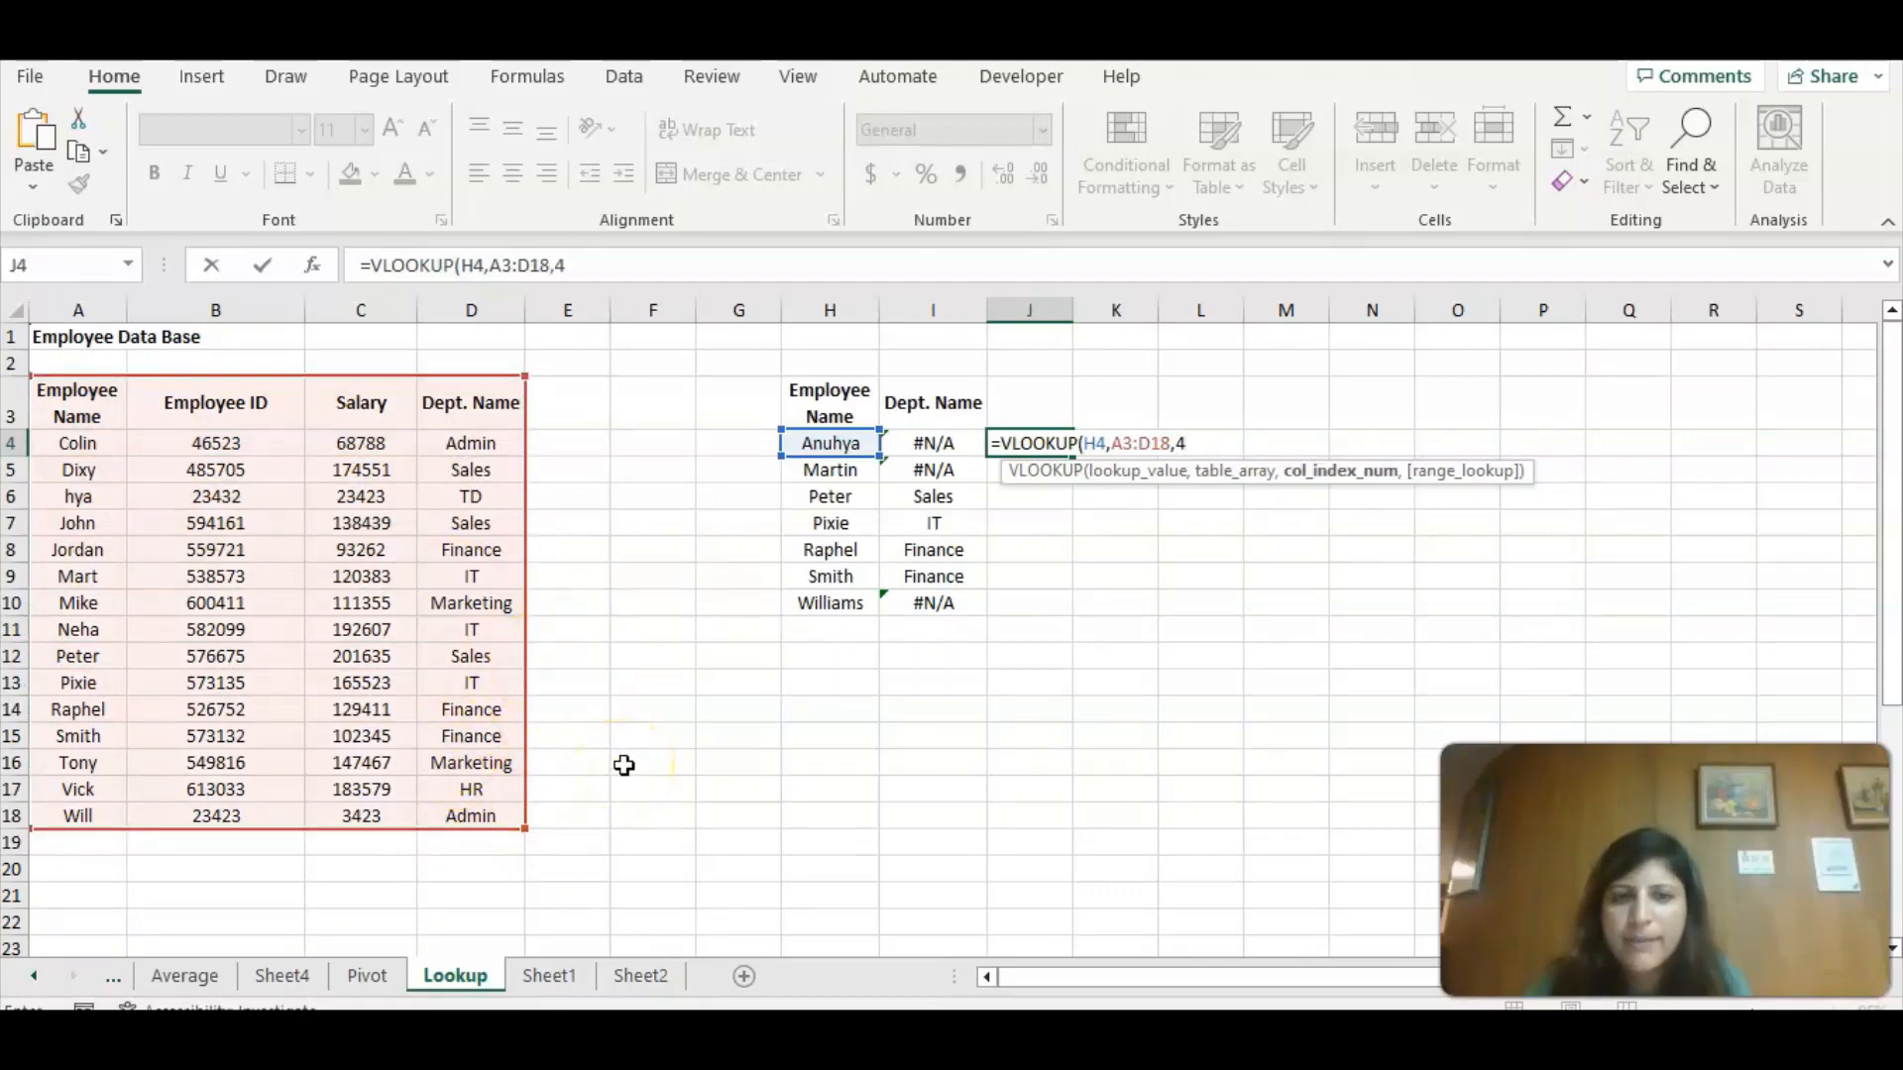
{"action": "type", "text": ",TRUE"}
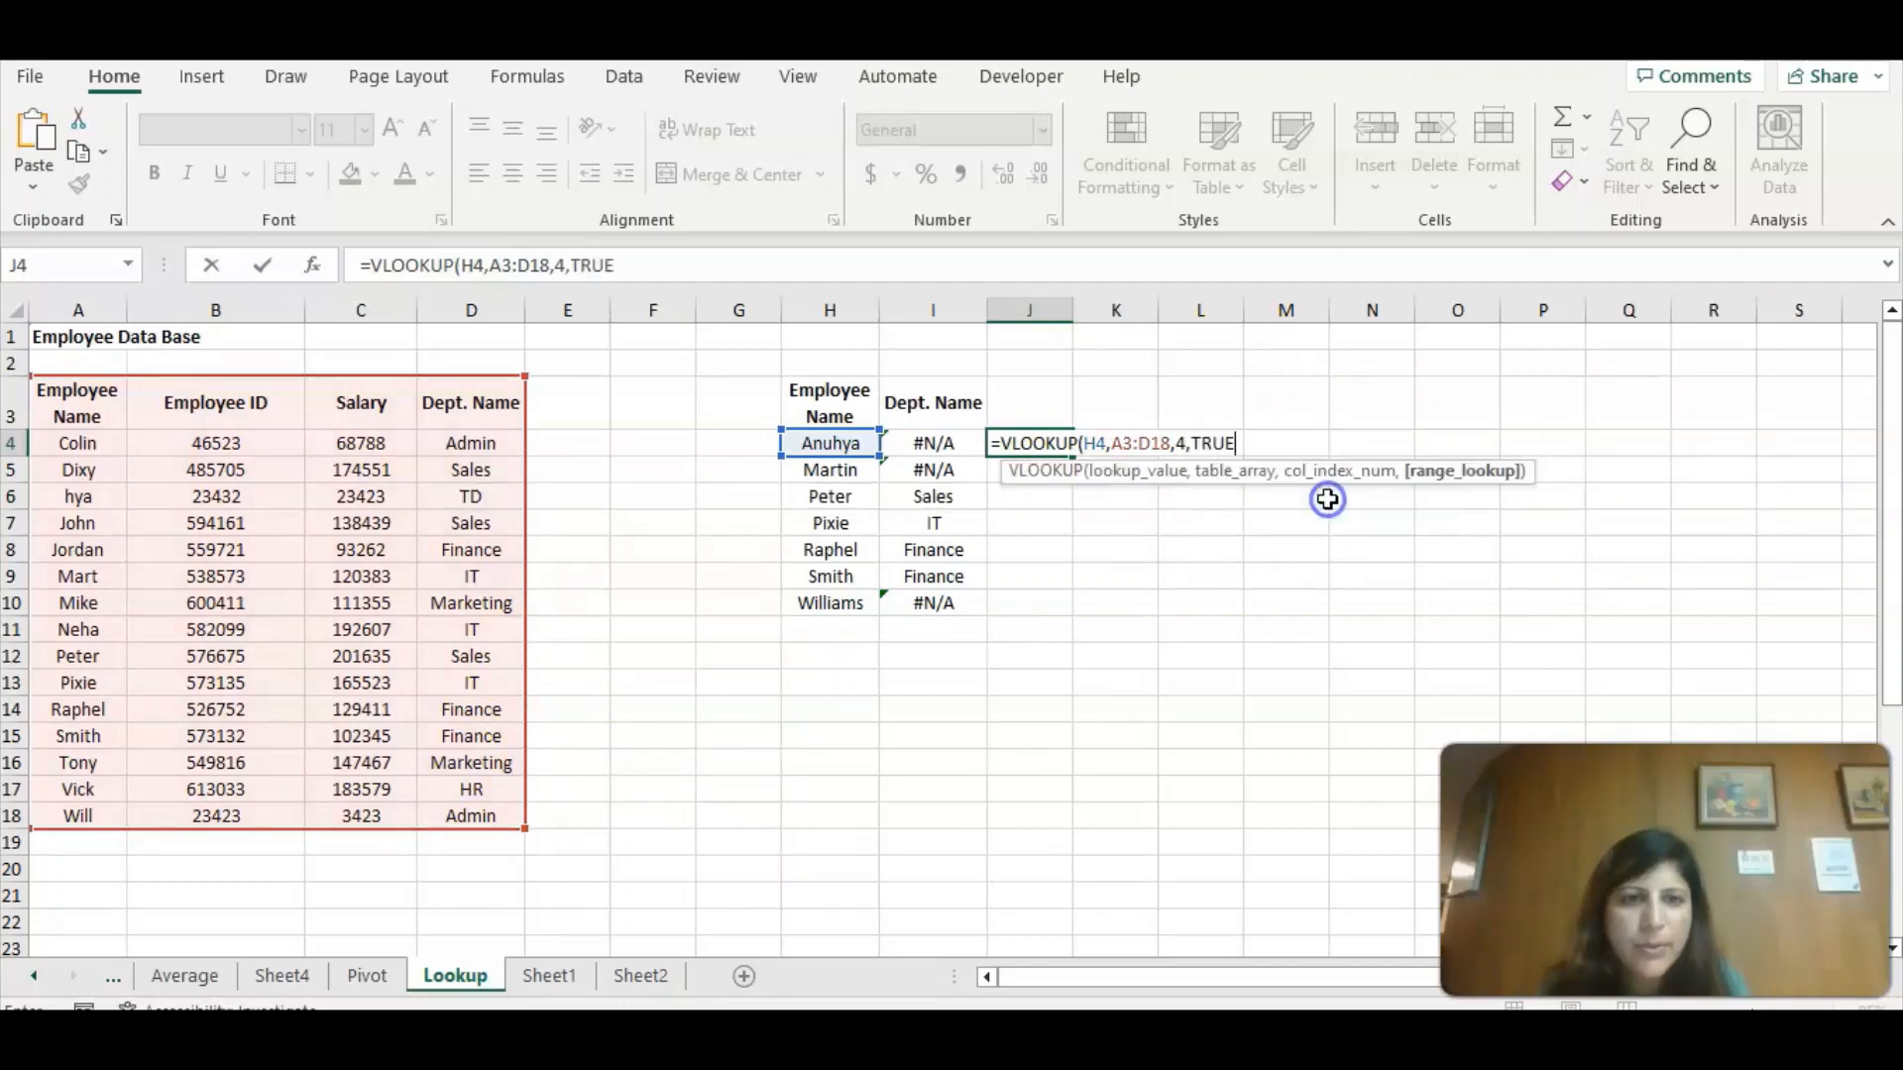
{"action": "double_click", "coordinate": [1328, 495]}
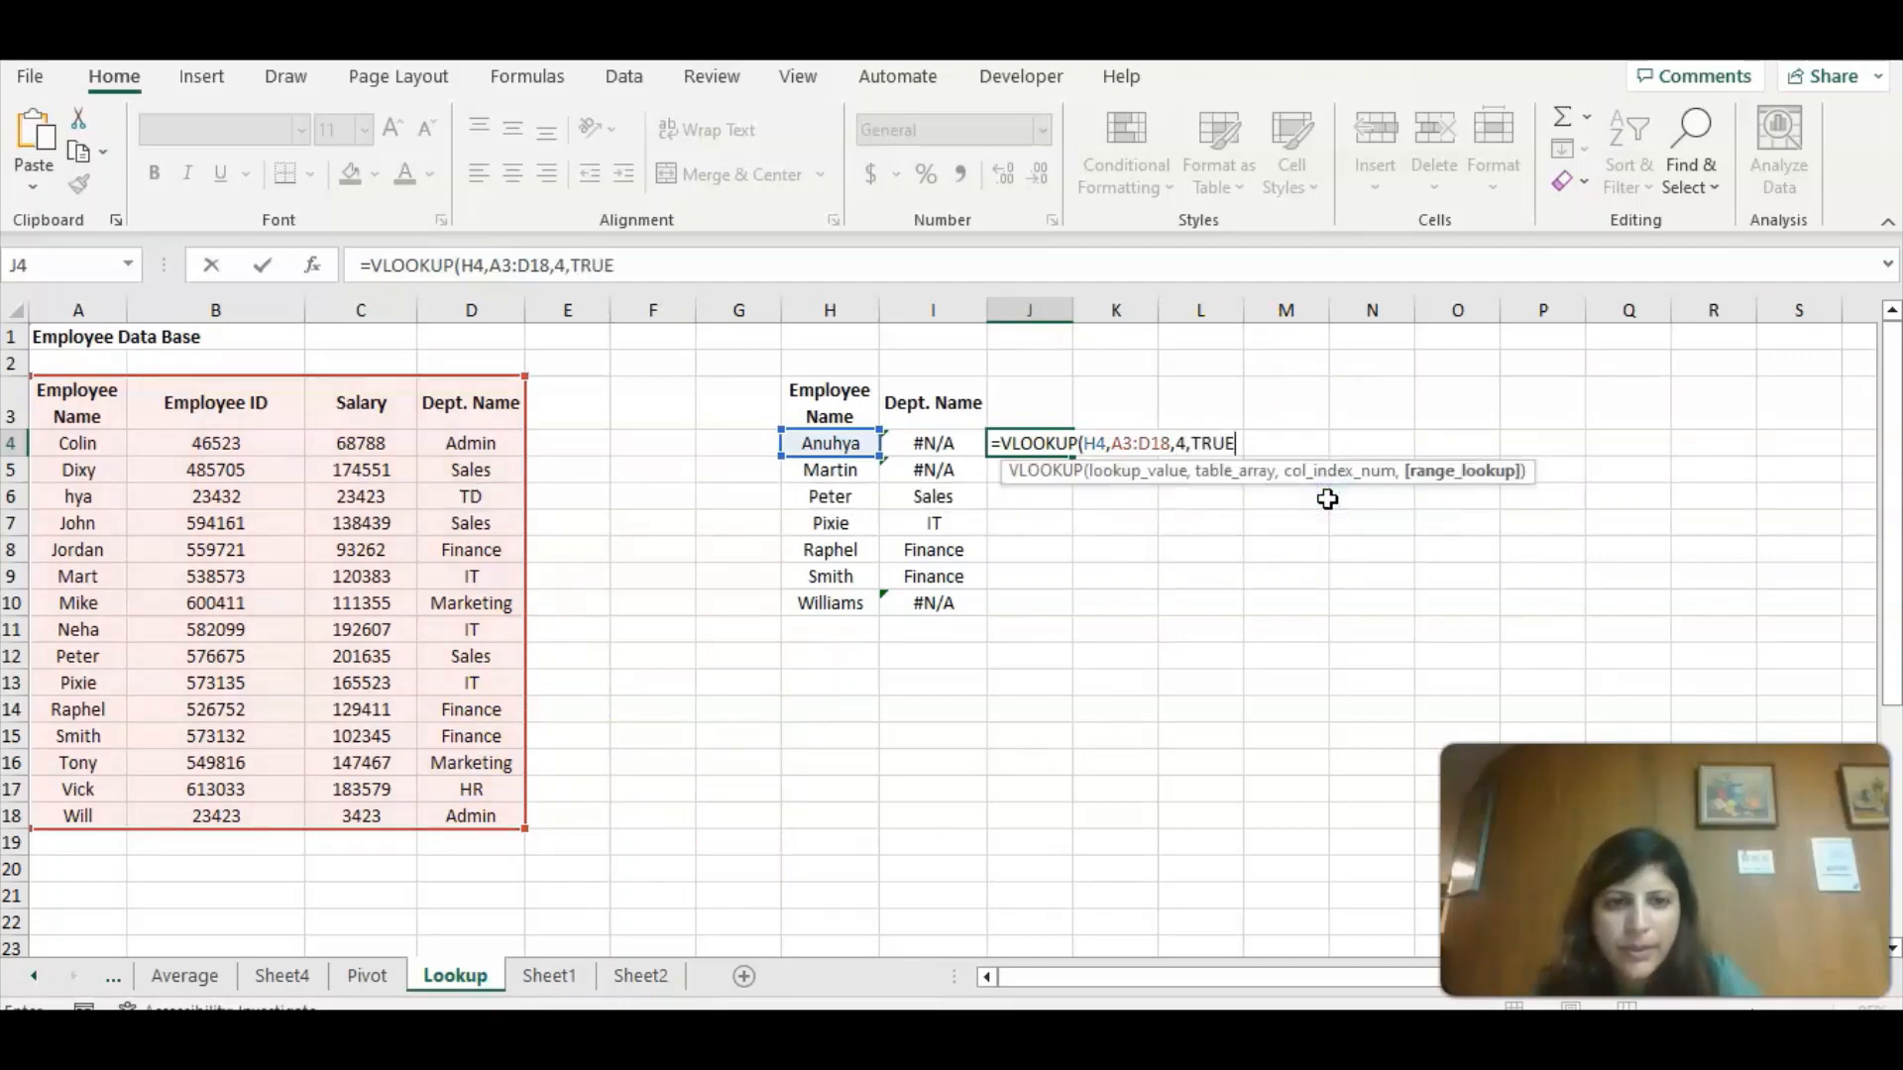
{"action": "type", "text": ")"}
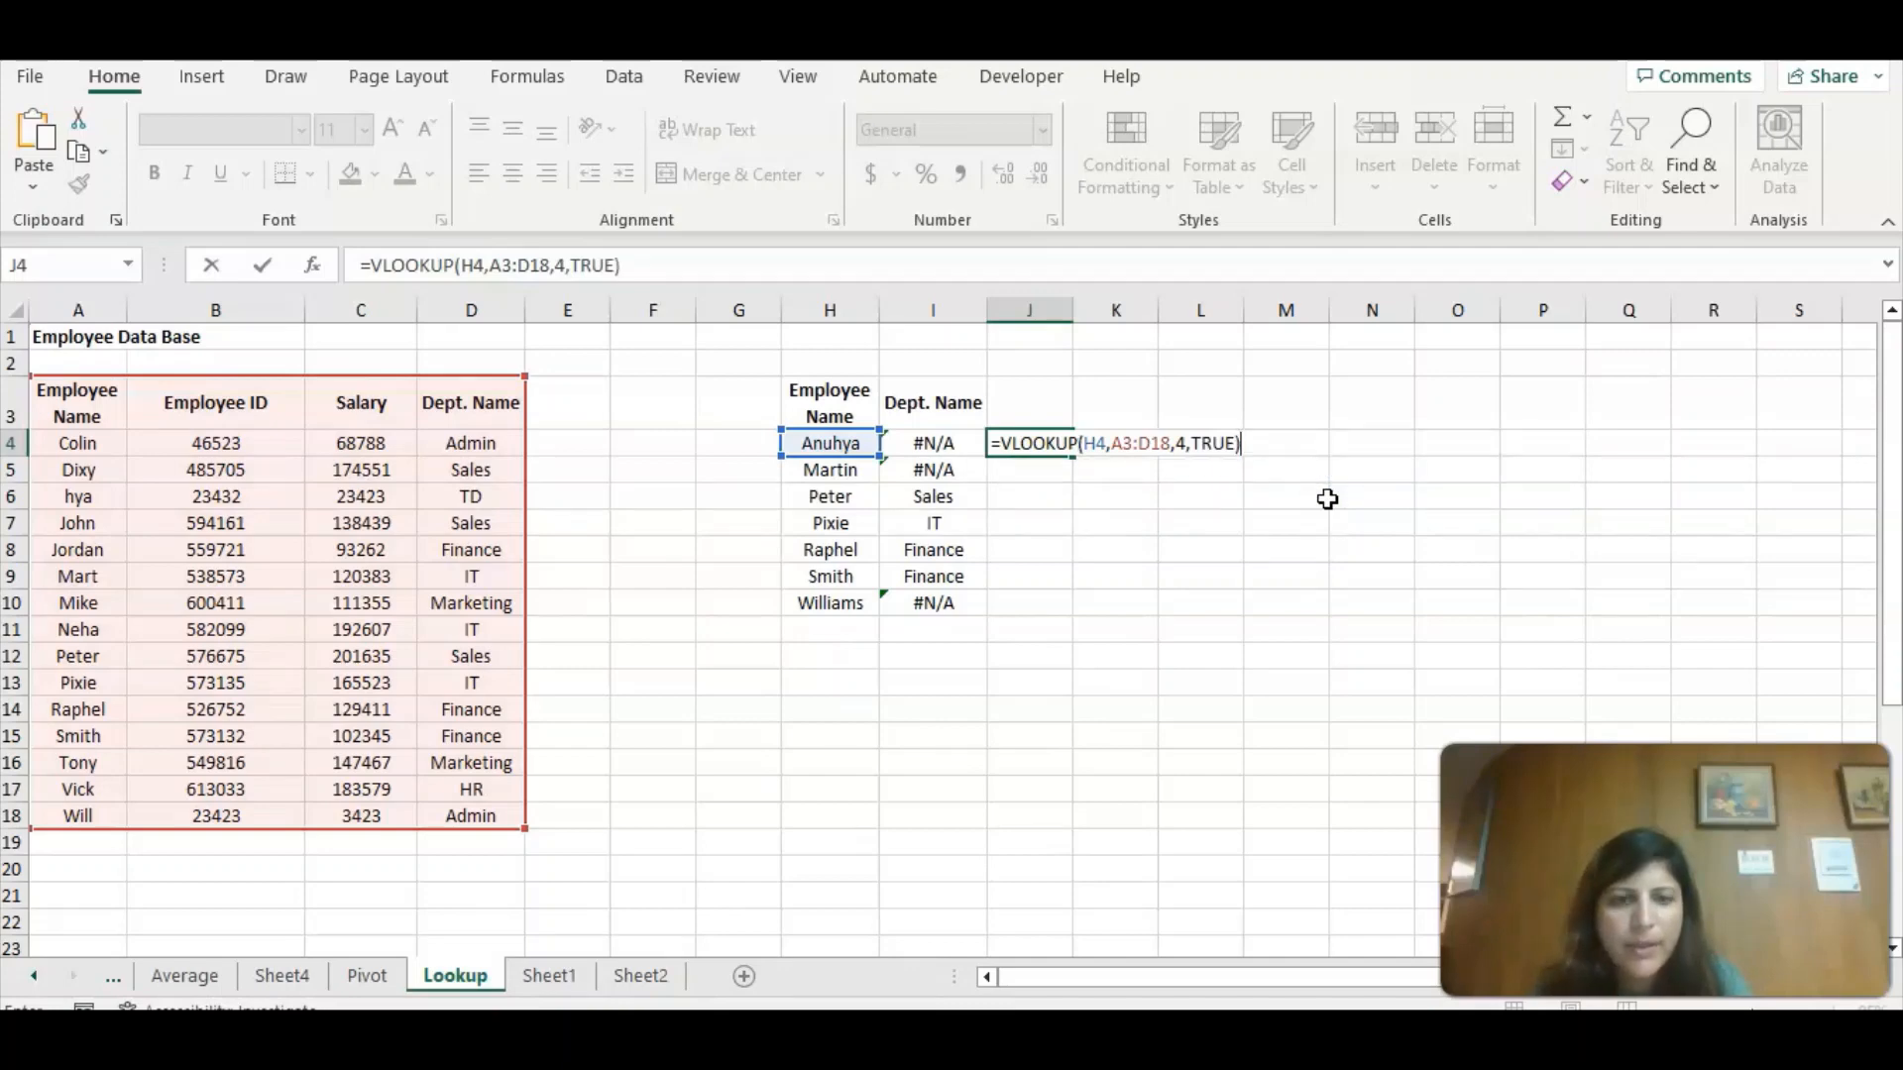
{"action": "key", "text": "Return"}
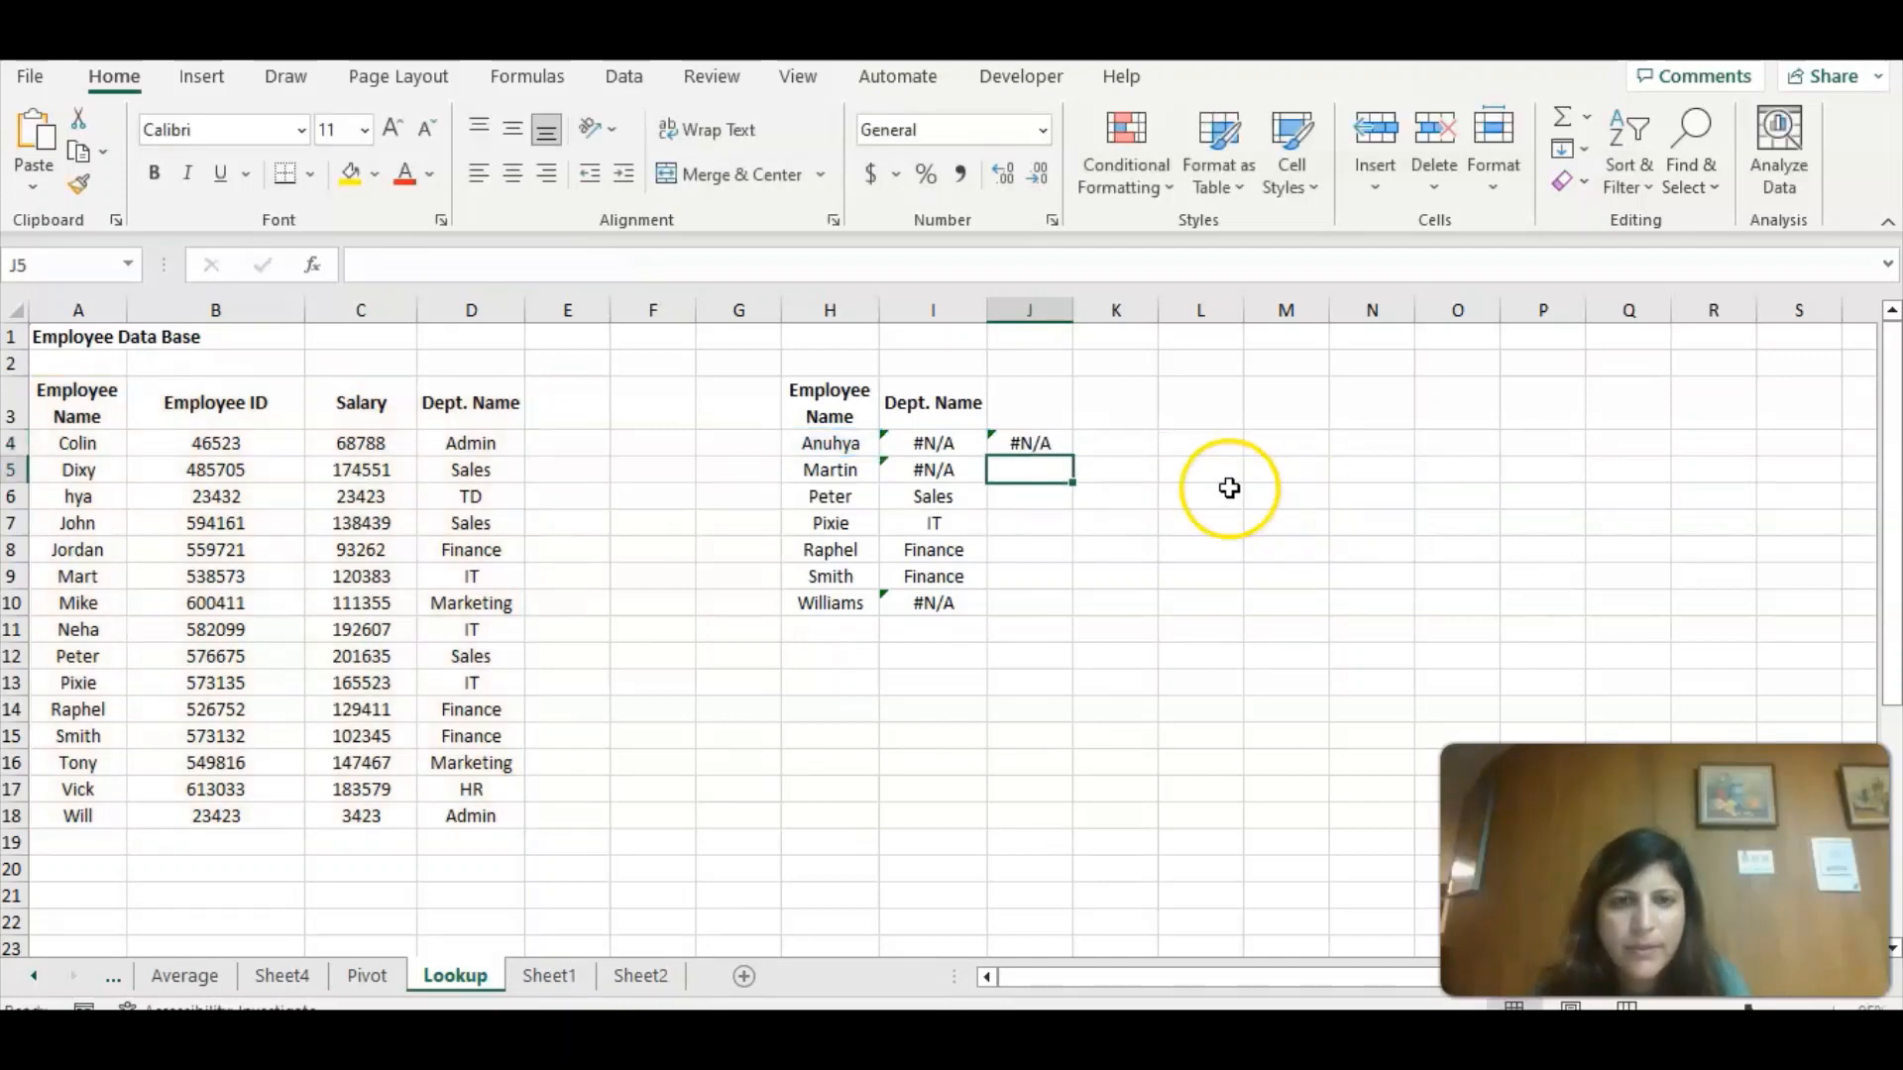
Fill the approximate-match formula from J4 down to J10 and compare its results with the exact matches and source names.
{"action": "left_click", "coordinate": [1051, 446]}
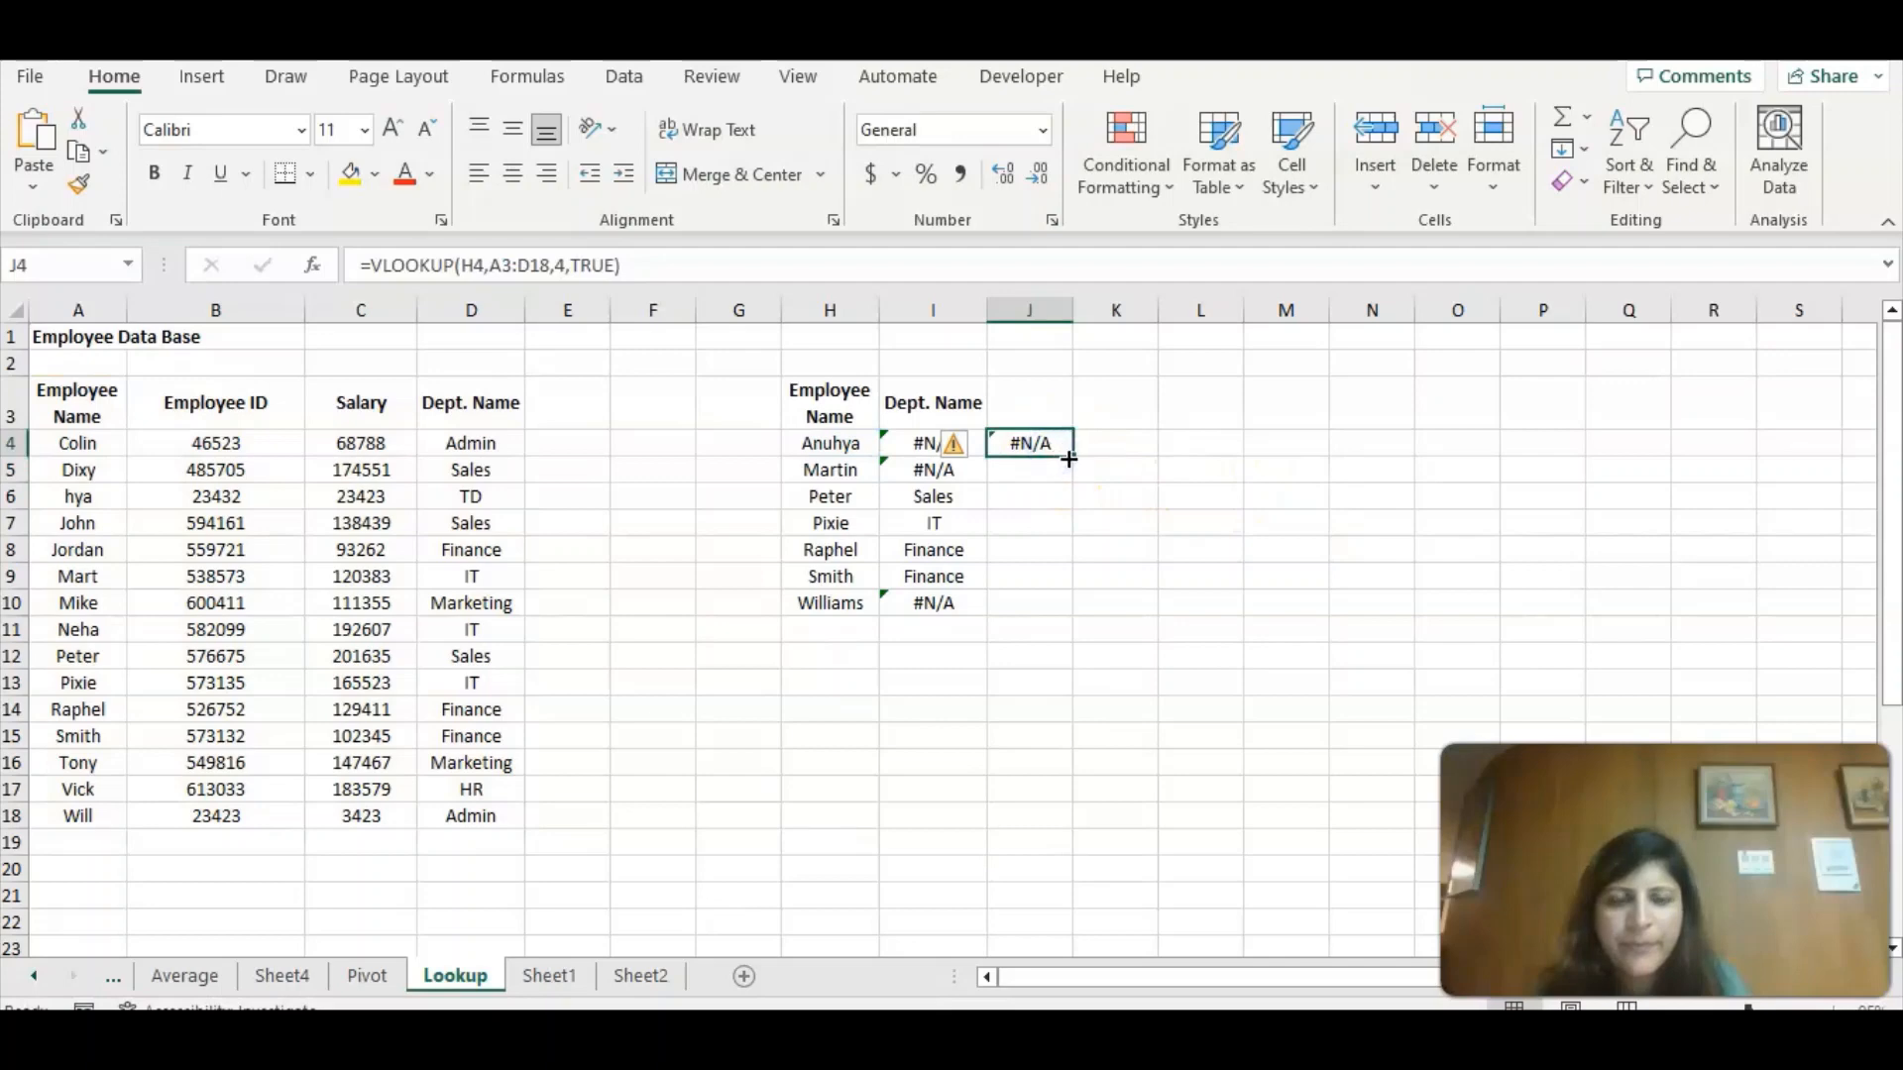
{"action": "double_click", "coordinate": [1072, 458]}
{"action": "left_click", "coordinate": [1130, 485]}
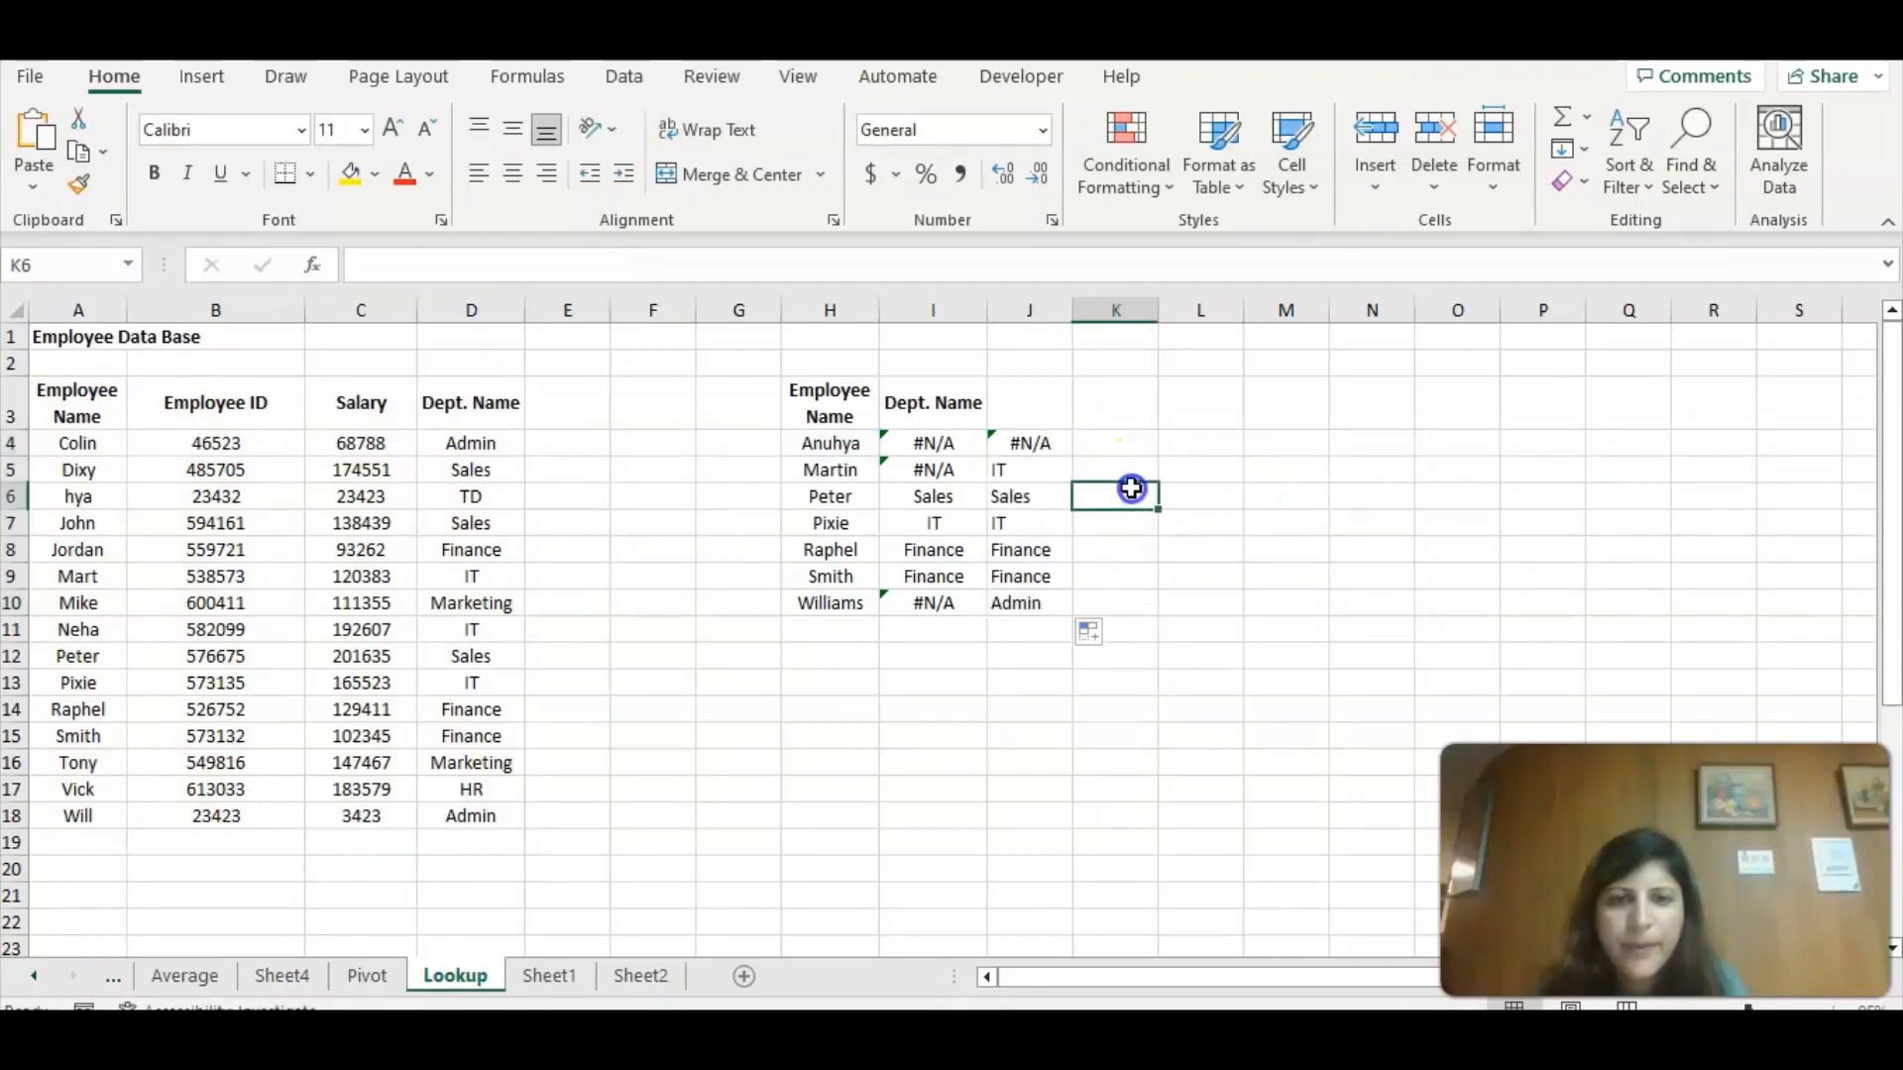
{"action": "left_click", "coordinate": [1048, 446]}
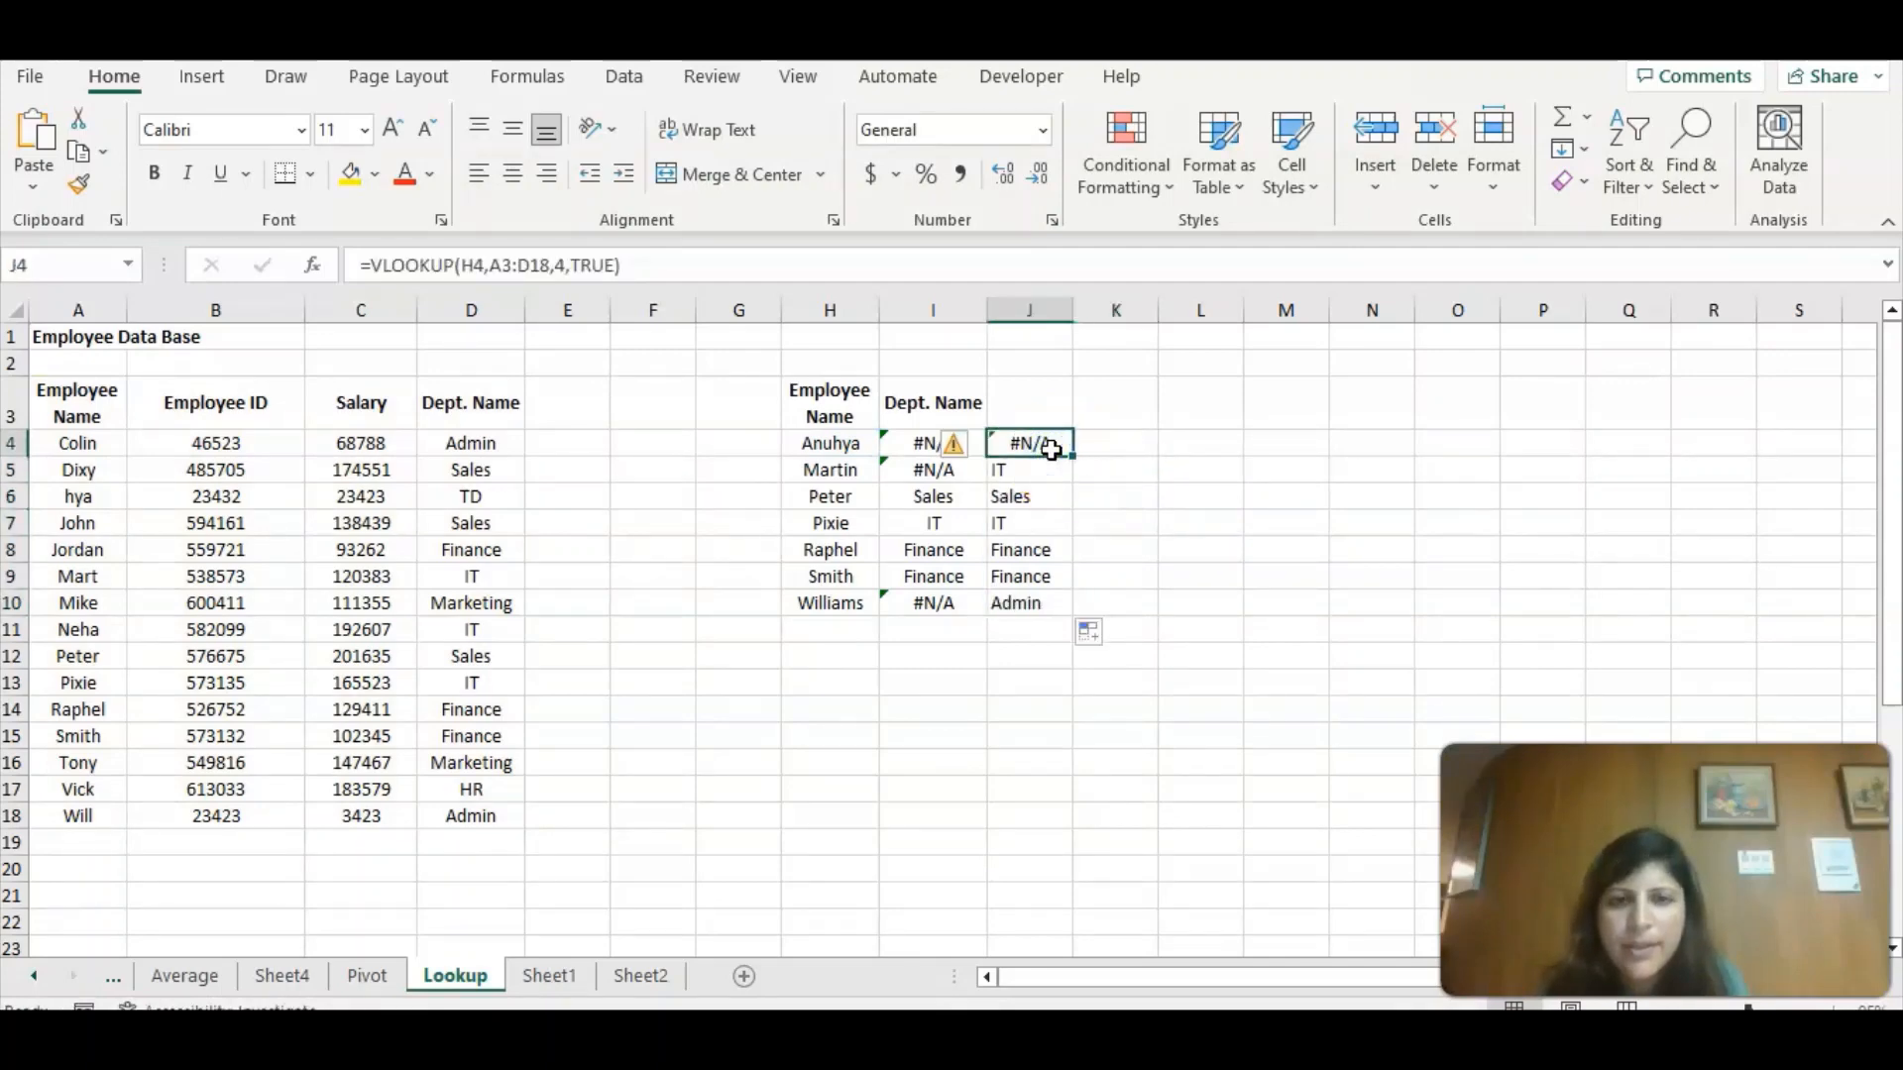
{"action": "left_click", "coordinate": [861, 443]}
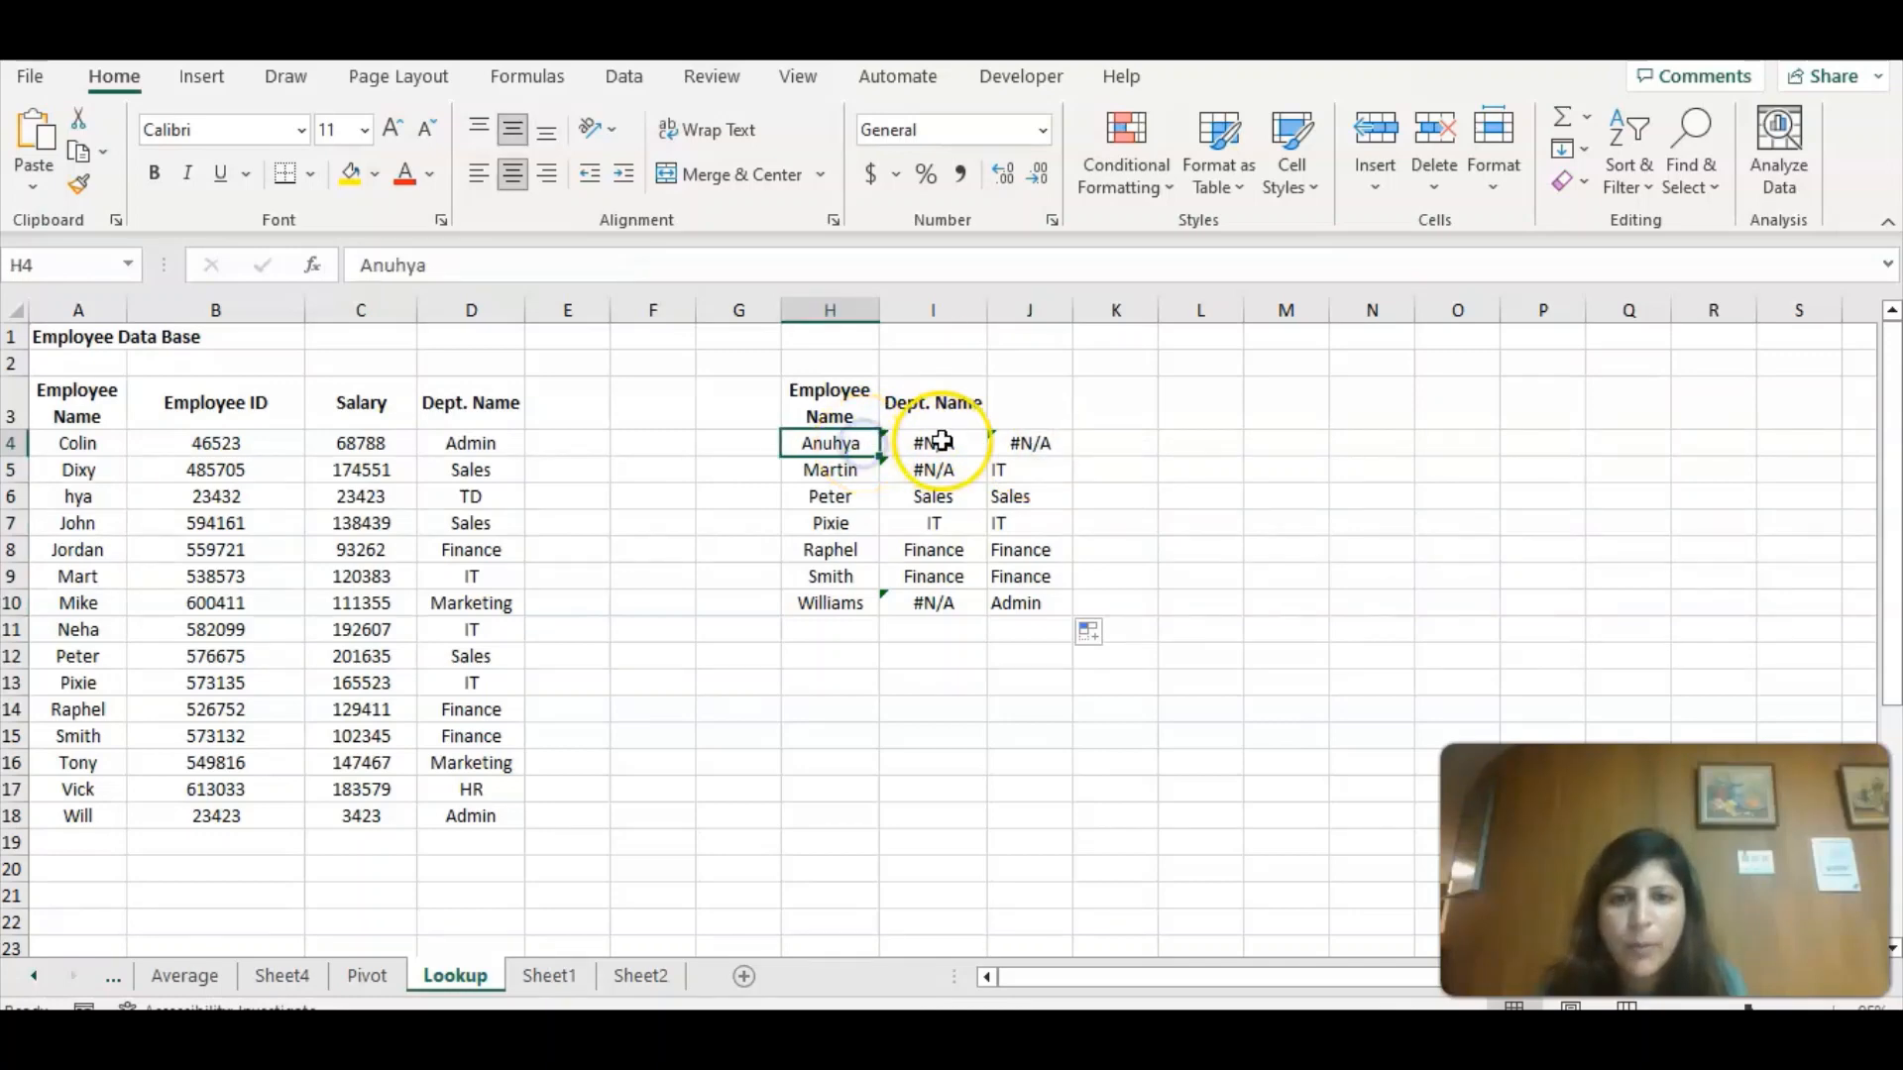
{"action": "left_click", "coordinate": [1006, 442]}
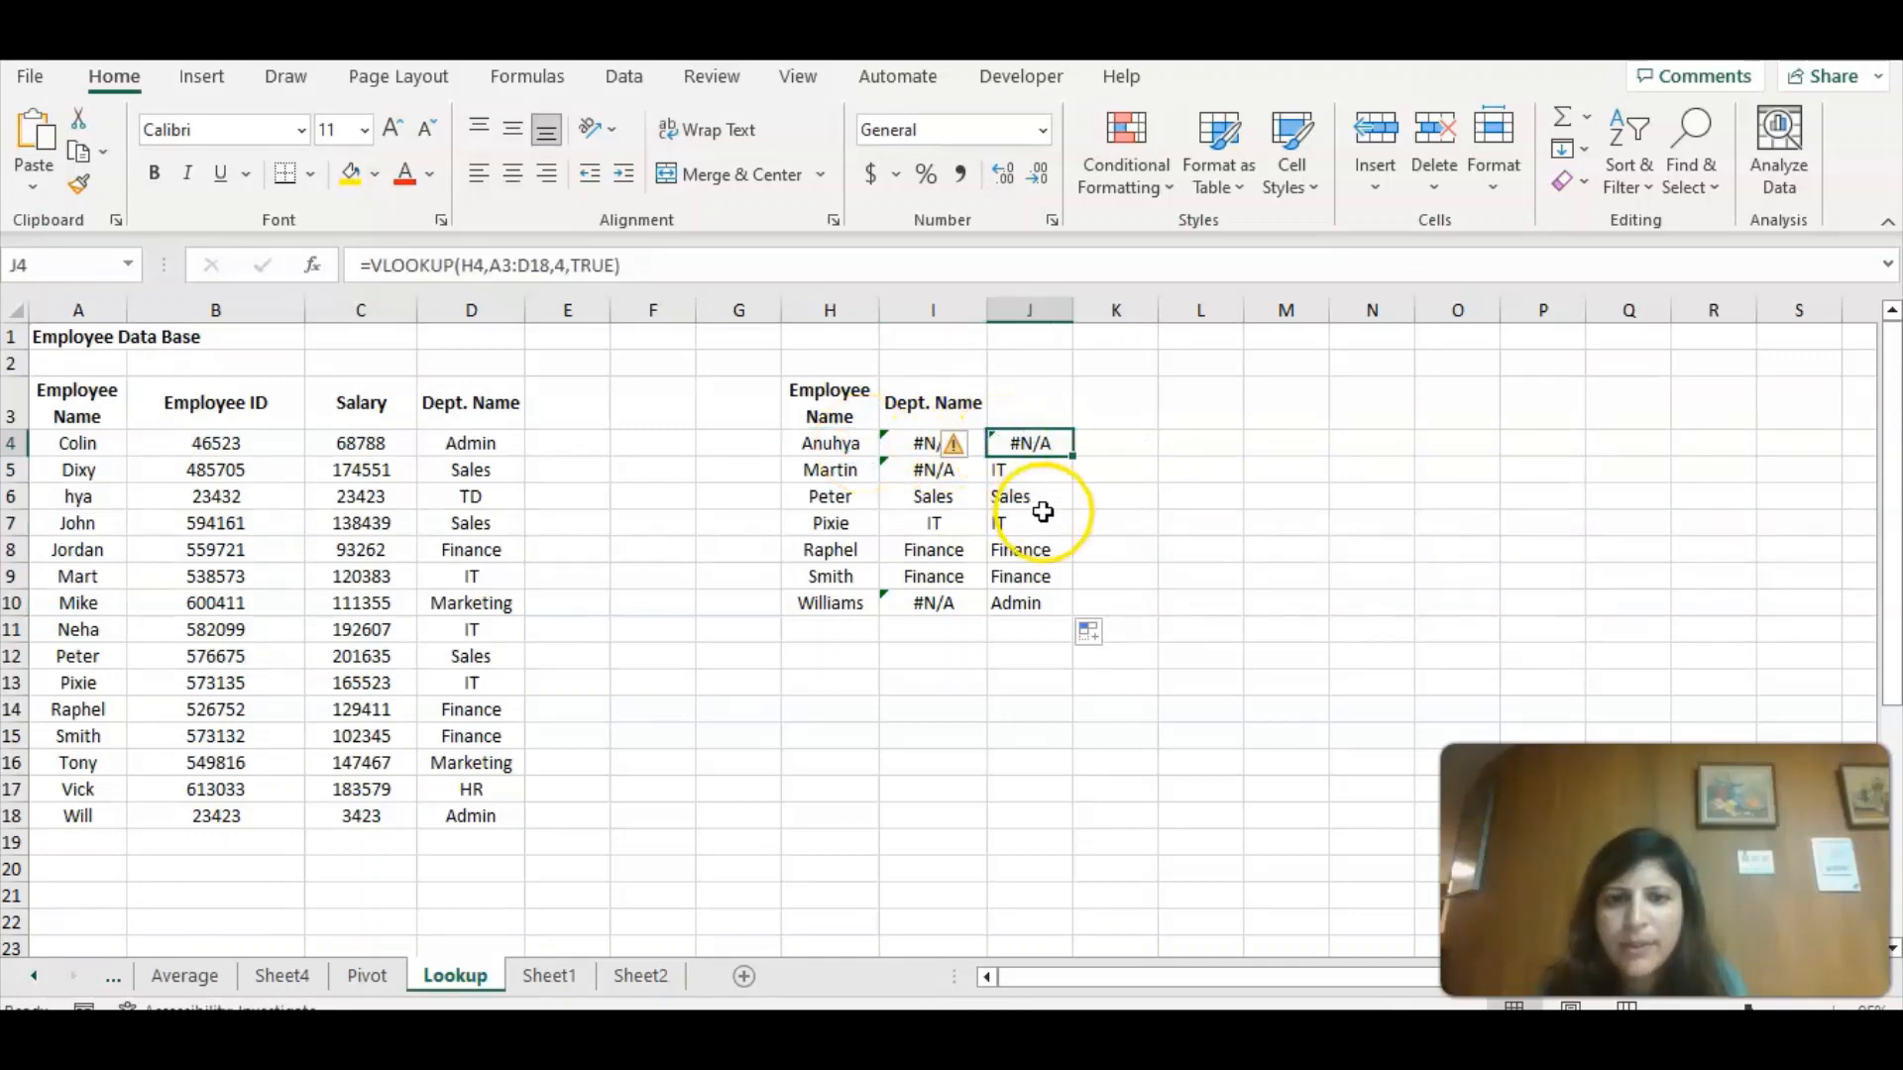
{"action": "left_click", "coordinate": [849, 469]}
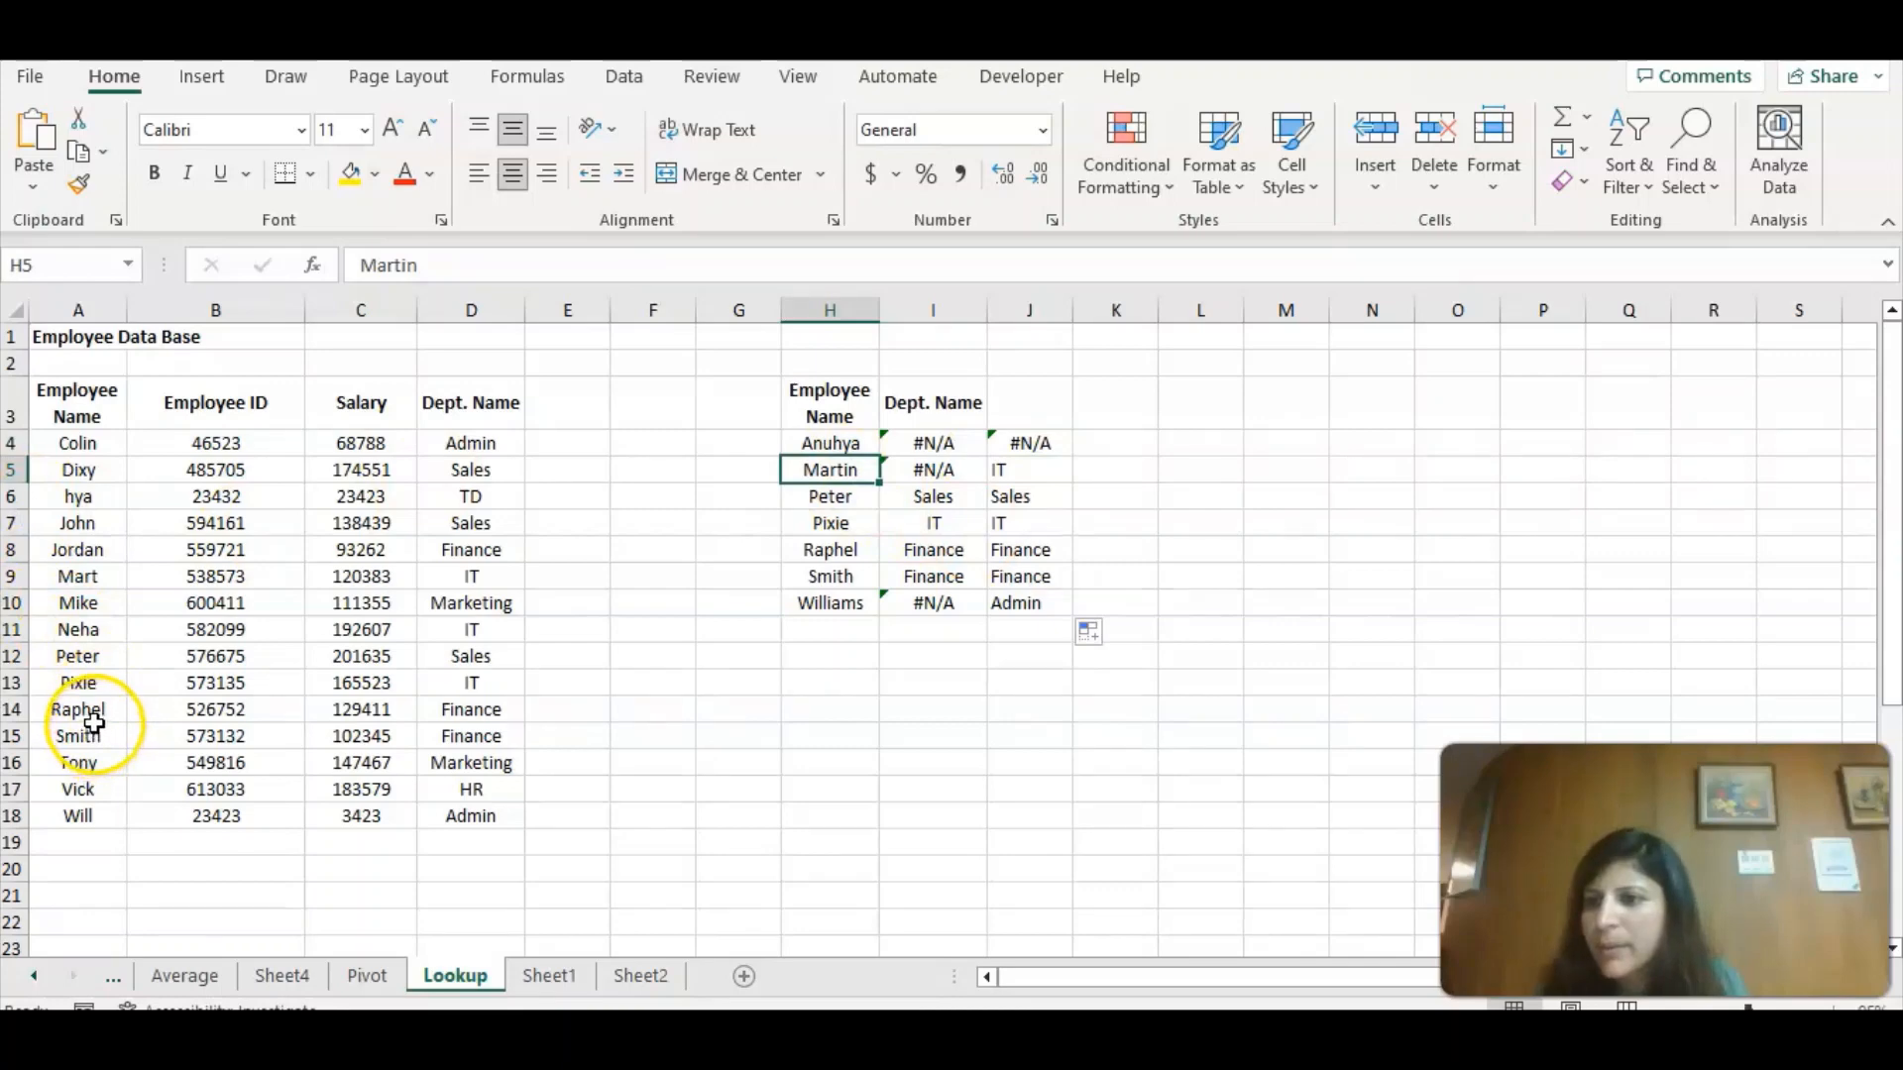
{"action": "left_click", "coordinate": [95, 573]}
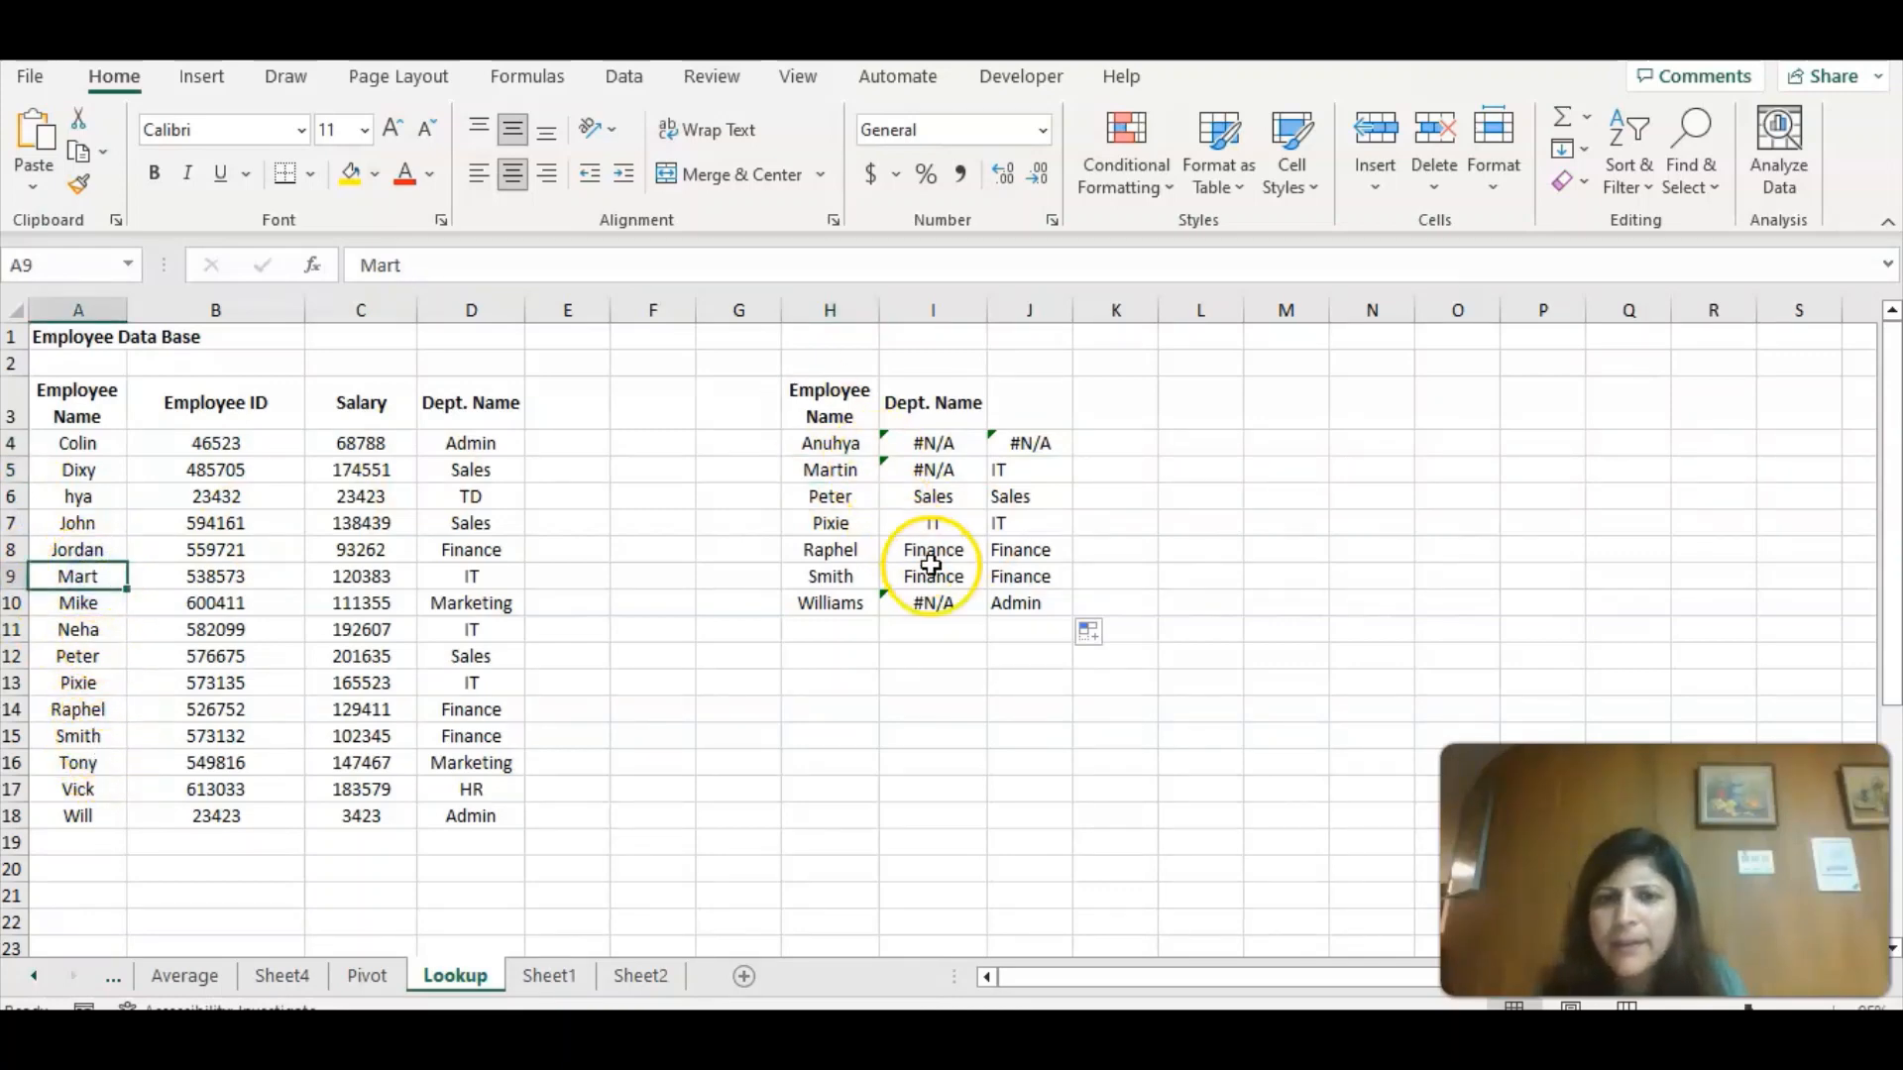
Compare the lookup name in H10 with the source name in A18, and inspect the approximate-match formulas in J5 and J10.
{"action": "left_click", "coordinate": [851, 602]}
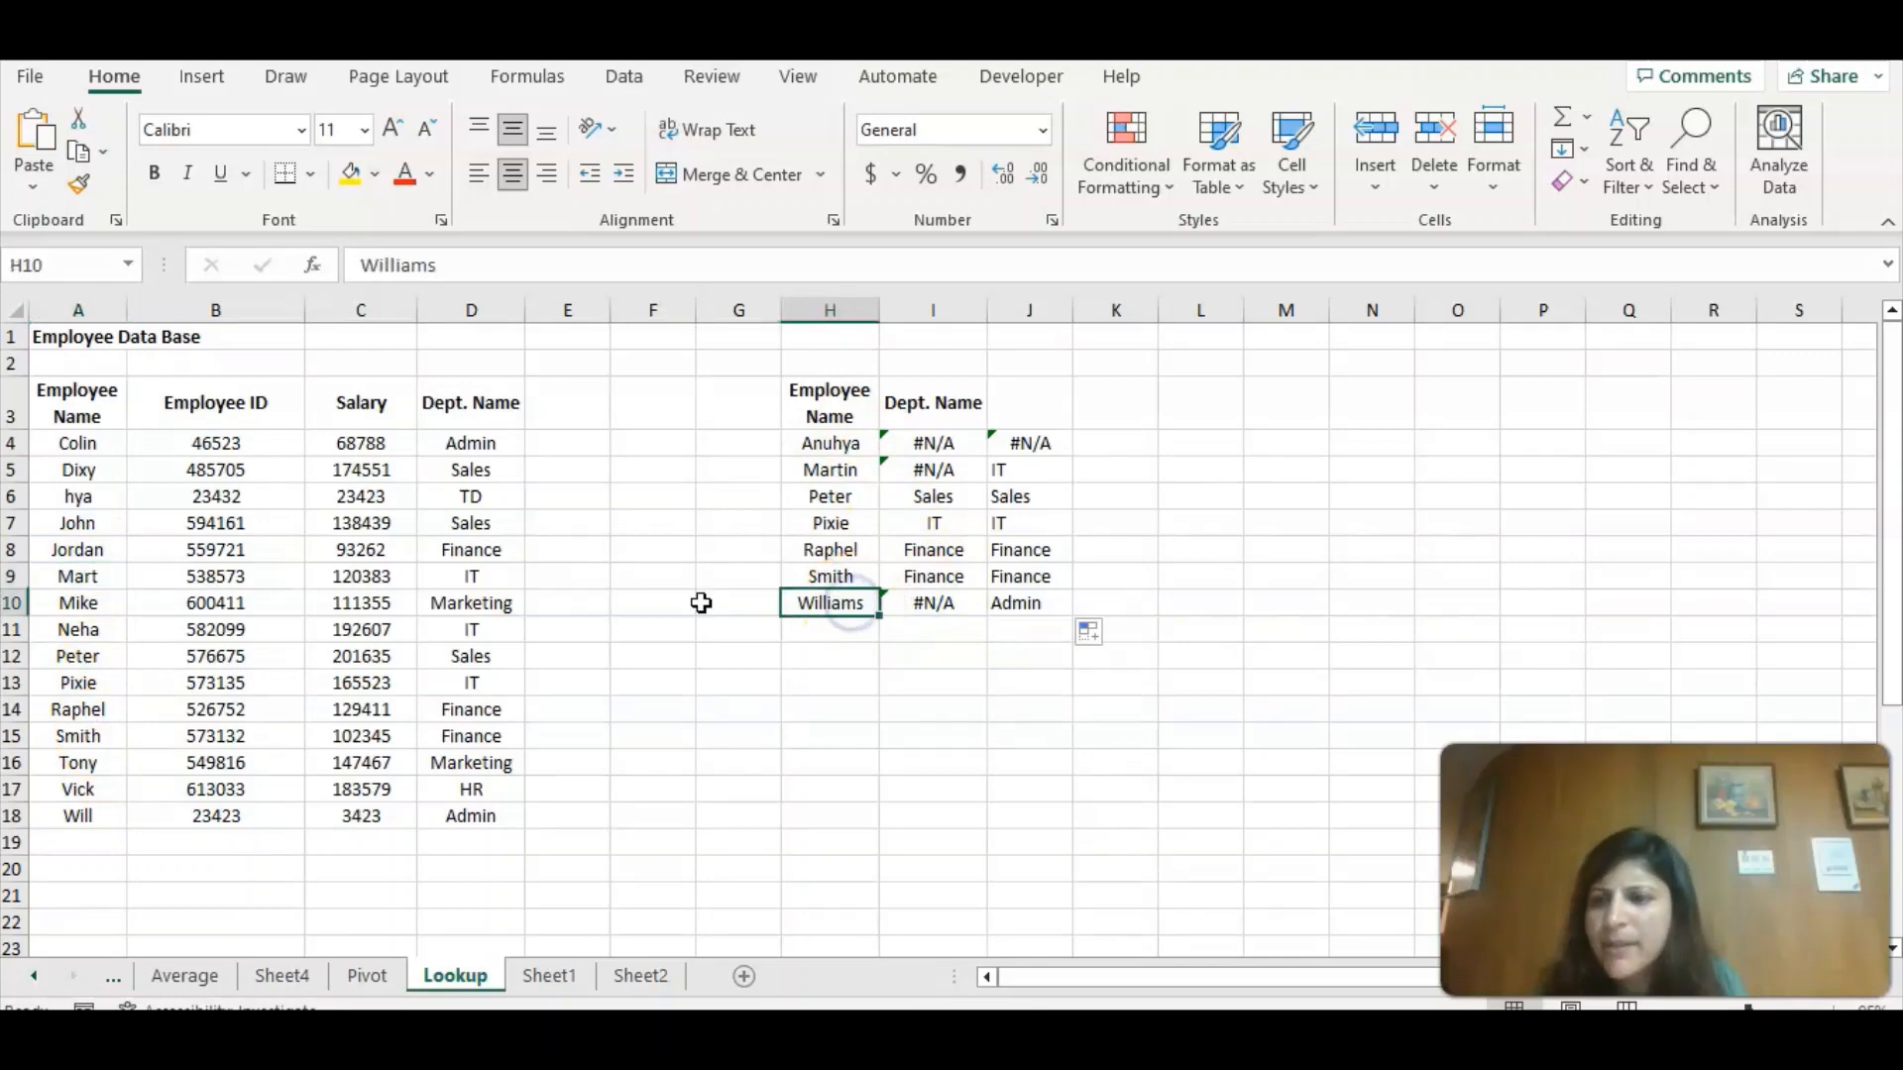
{"action": "left_click", "coordinate": [138, 813]}
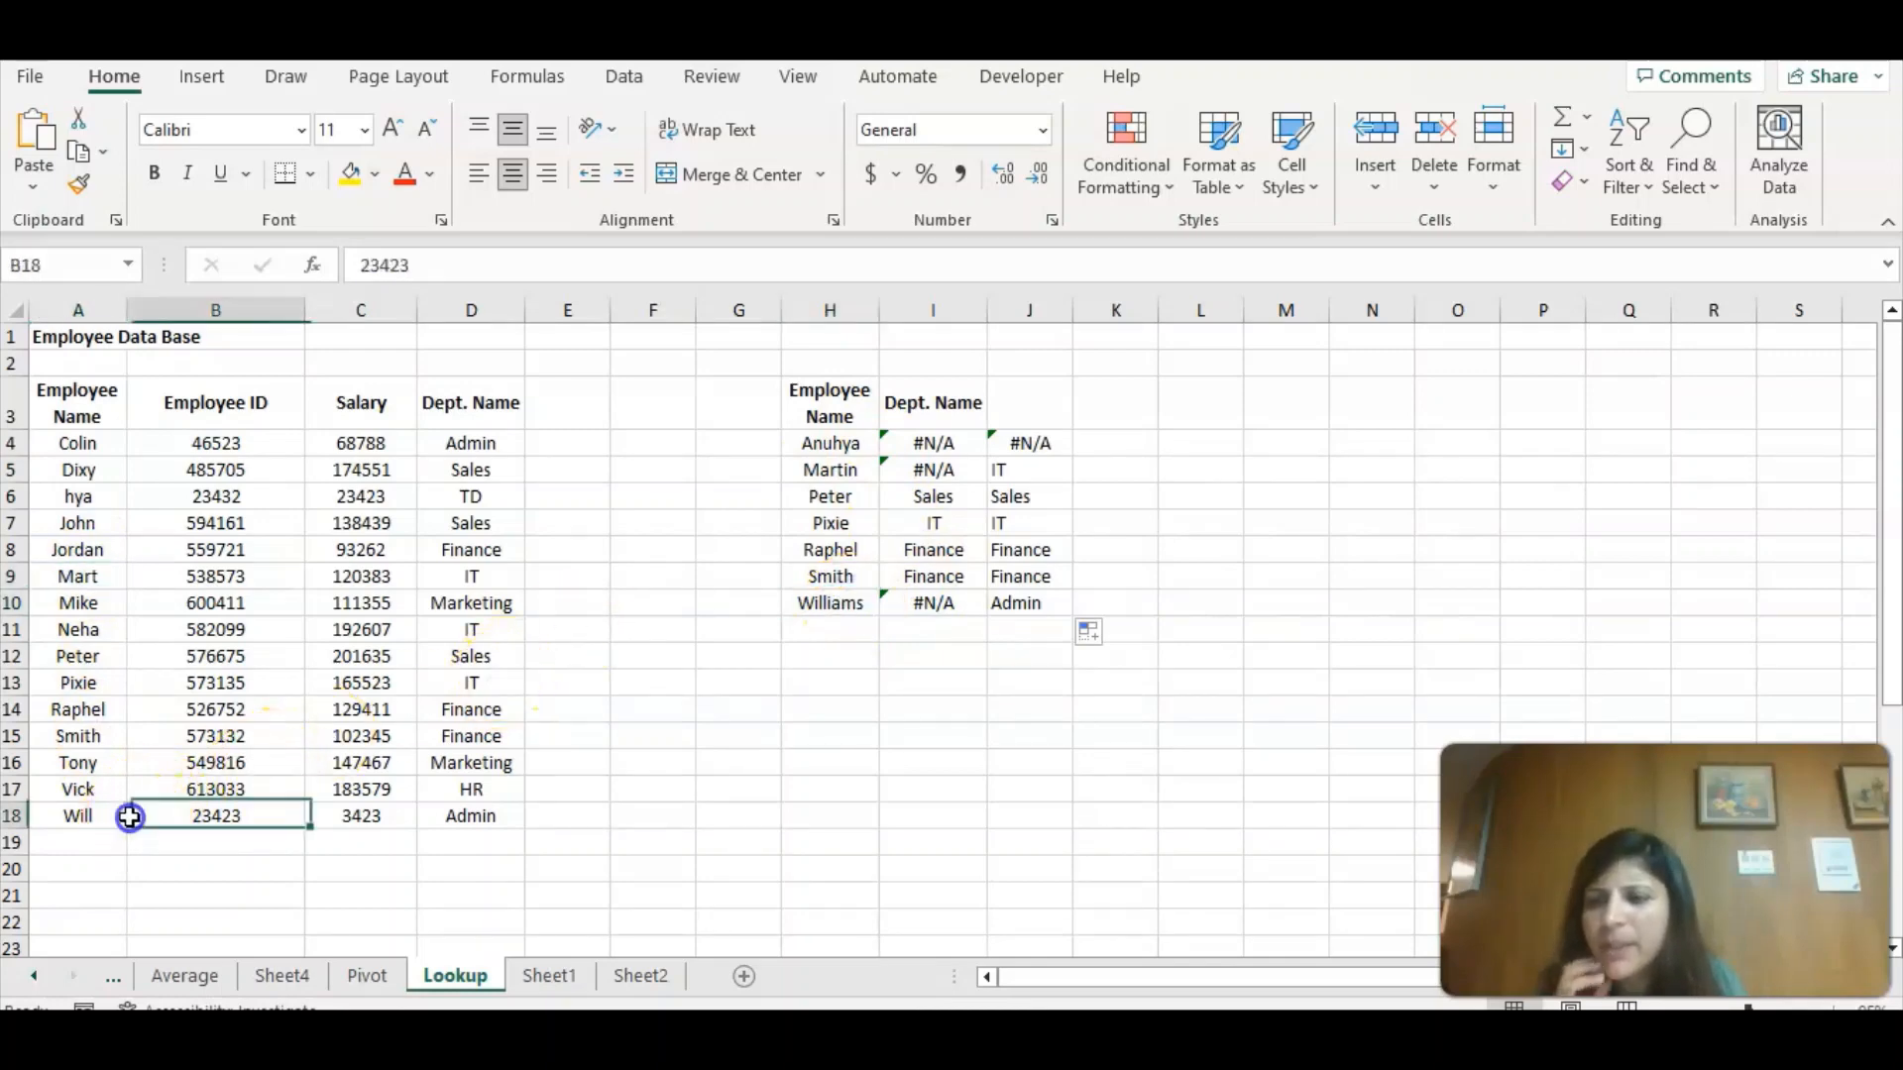
{"action": "left_click", "coordinate": [89, 818]}
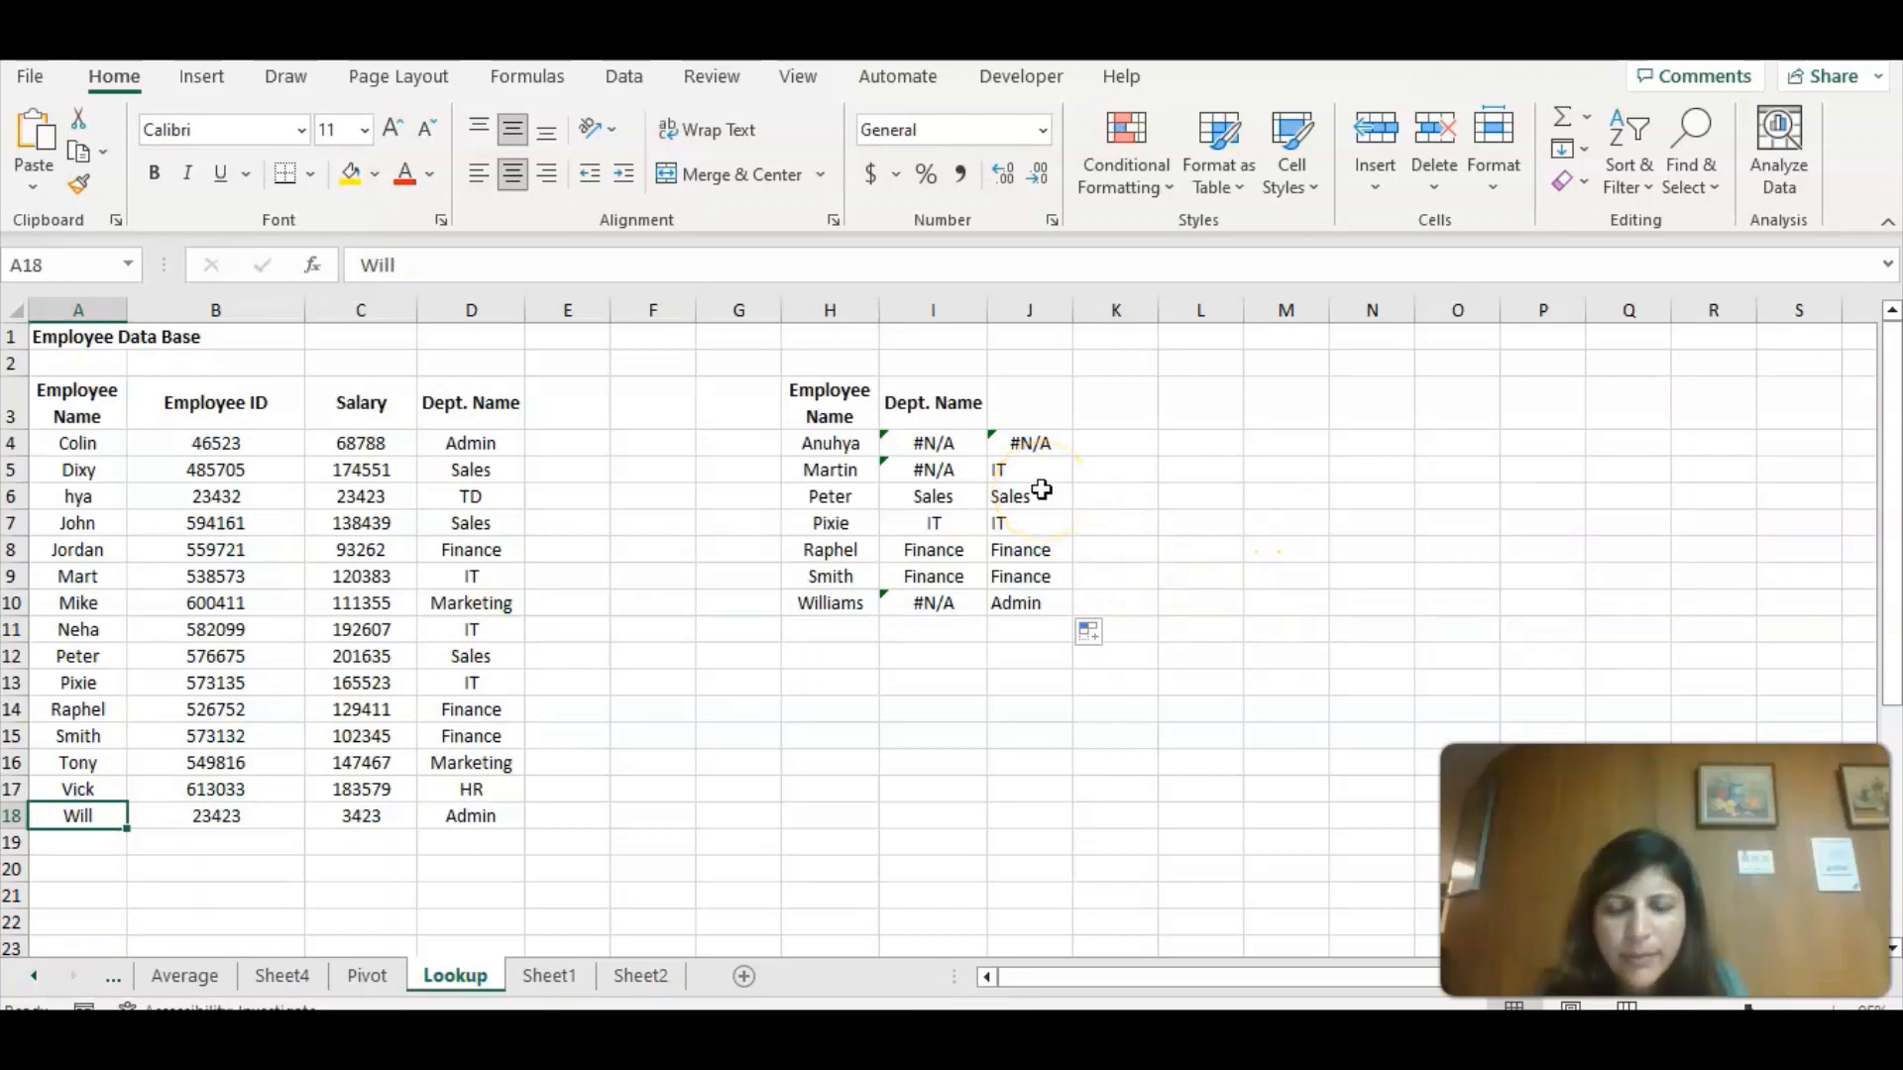
{"action": "left_click", "coordinate": [1009, 473]}
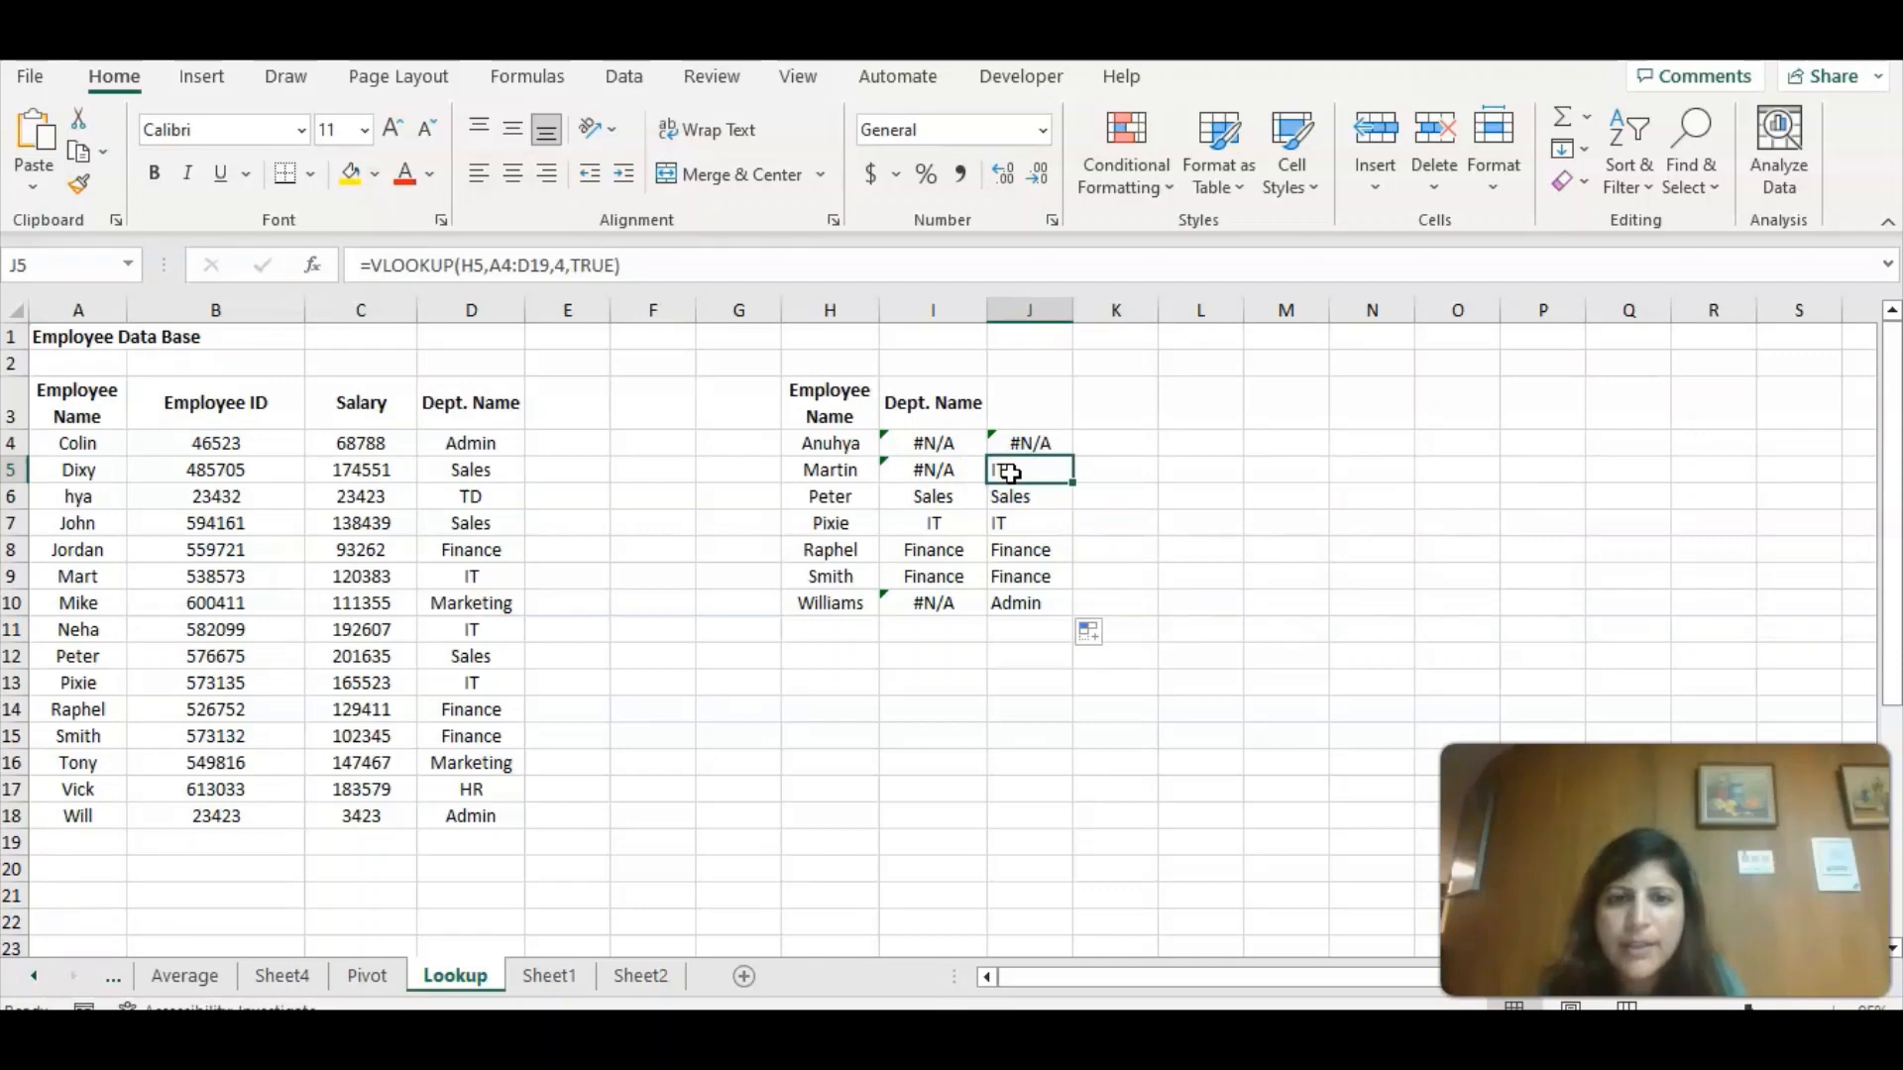
{"action": "left_click", "coordinate": [1028, 608]}
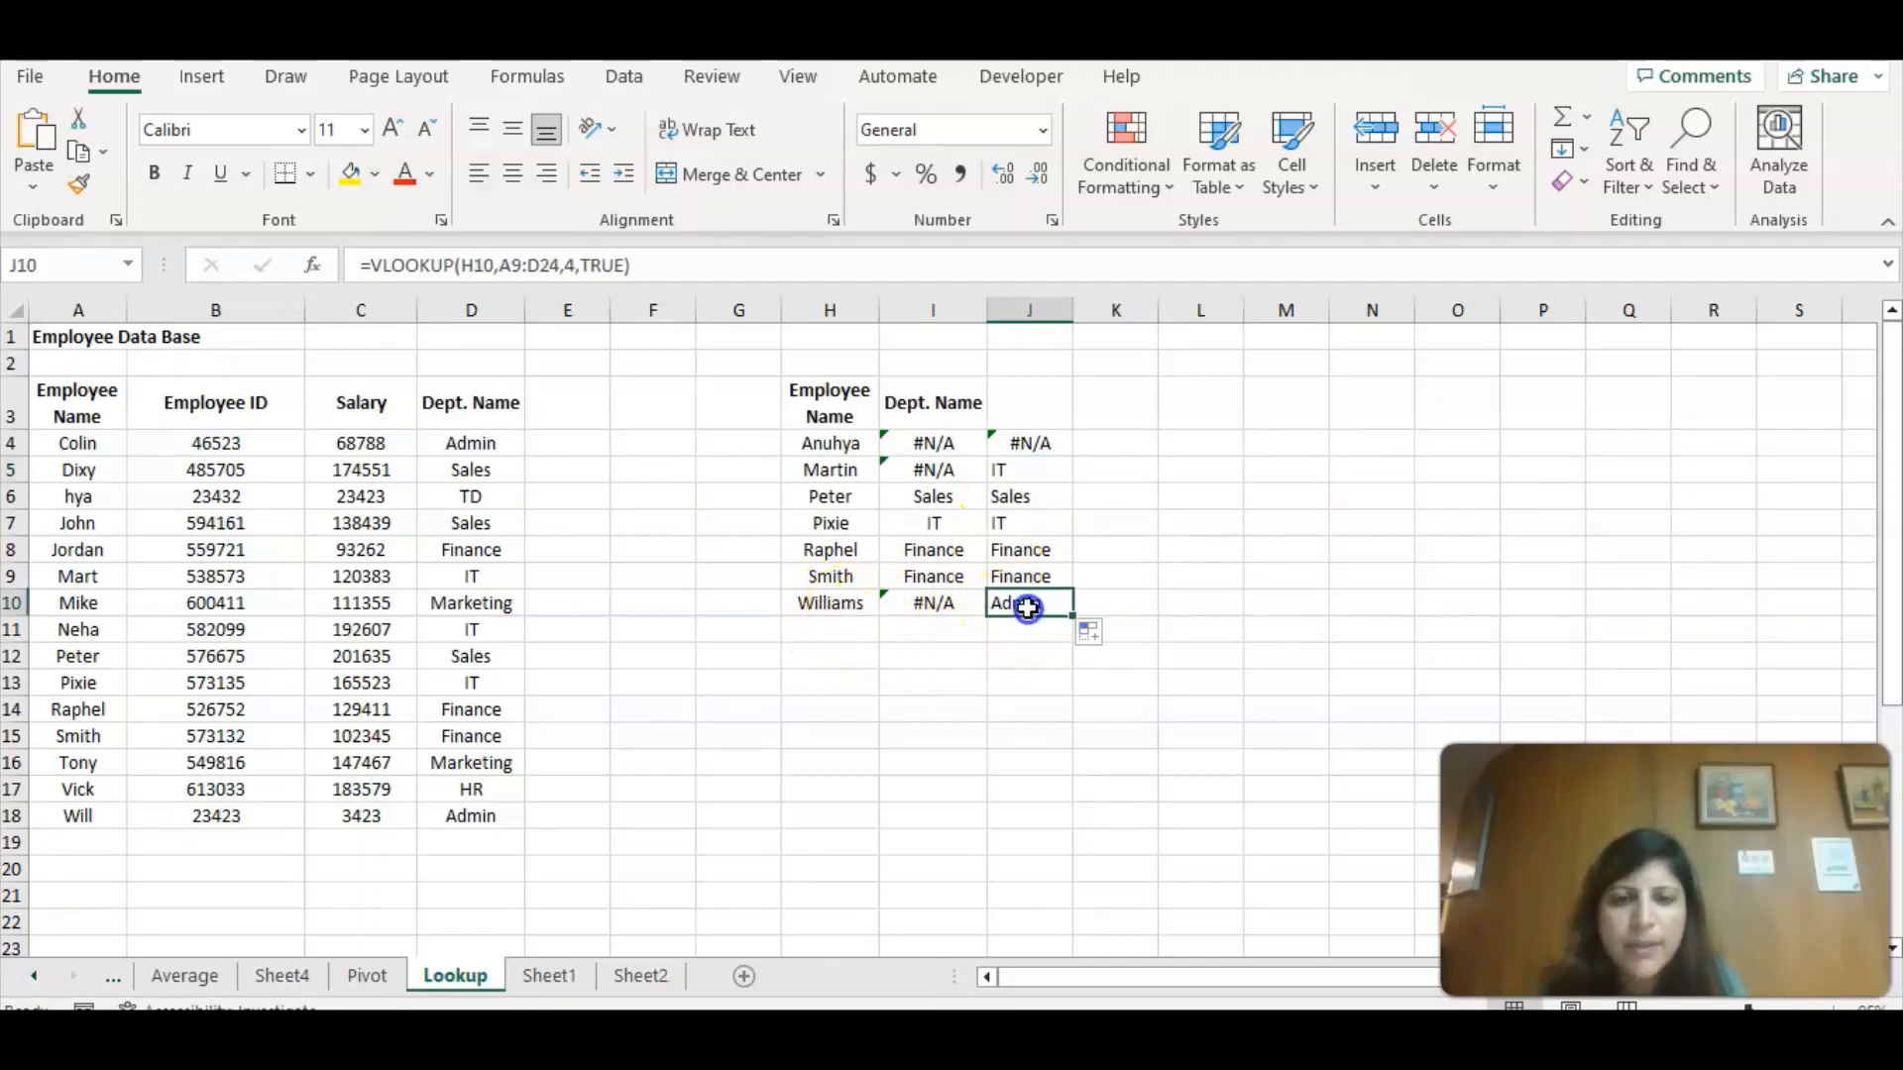
{"action": "left_click", "coordinate": [149, 942]}
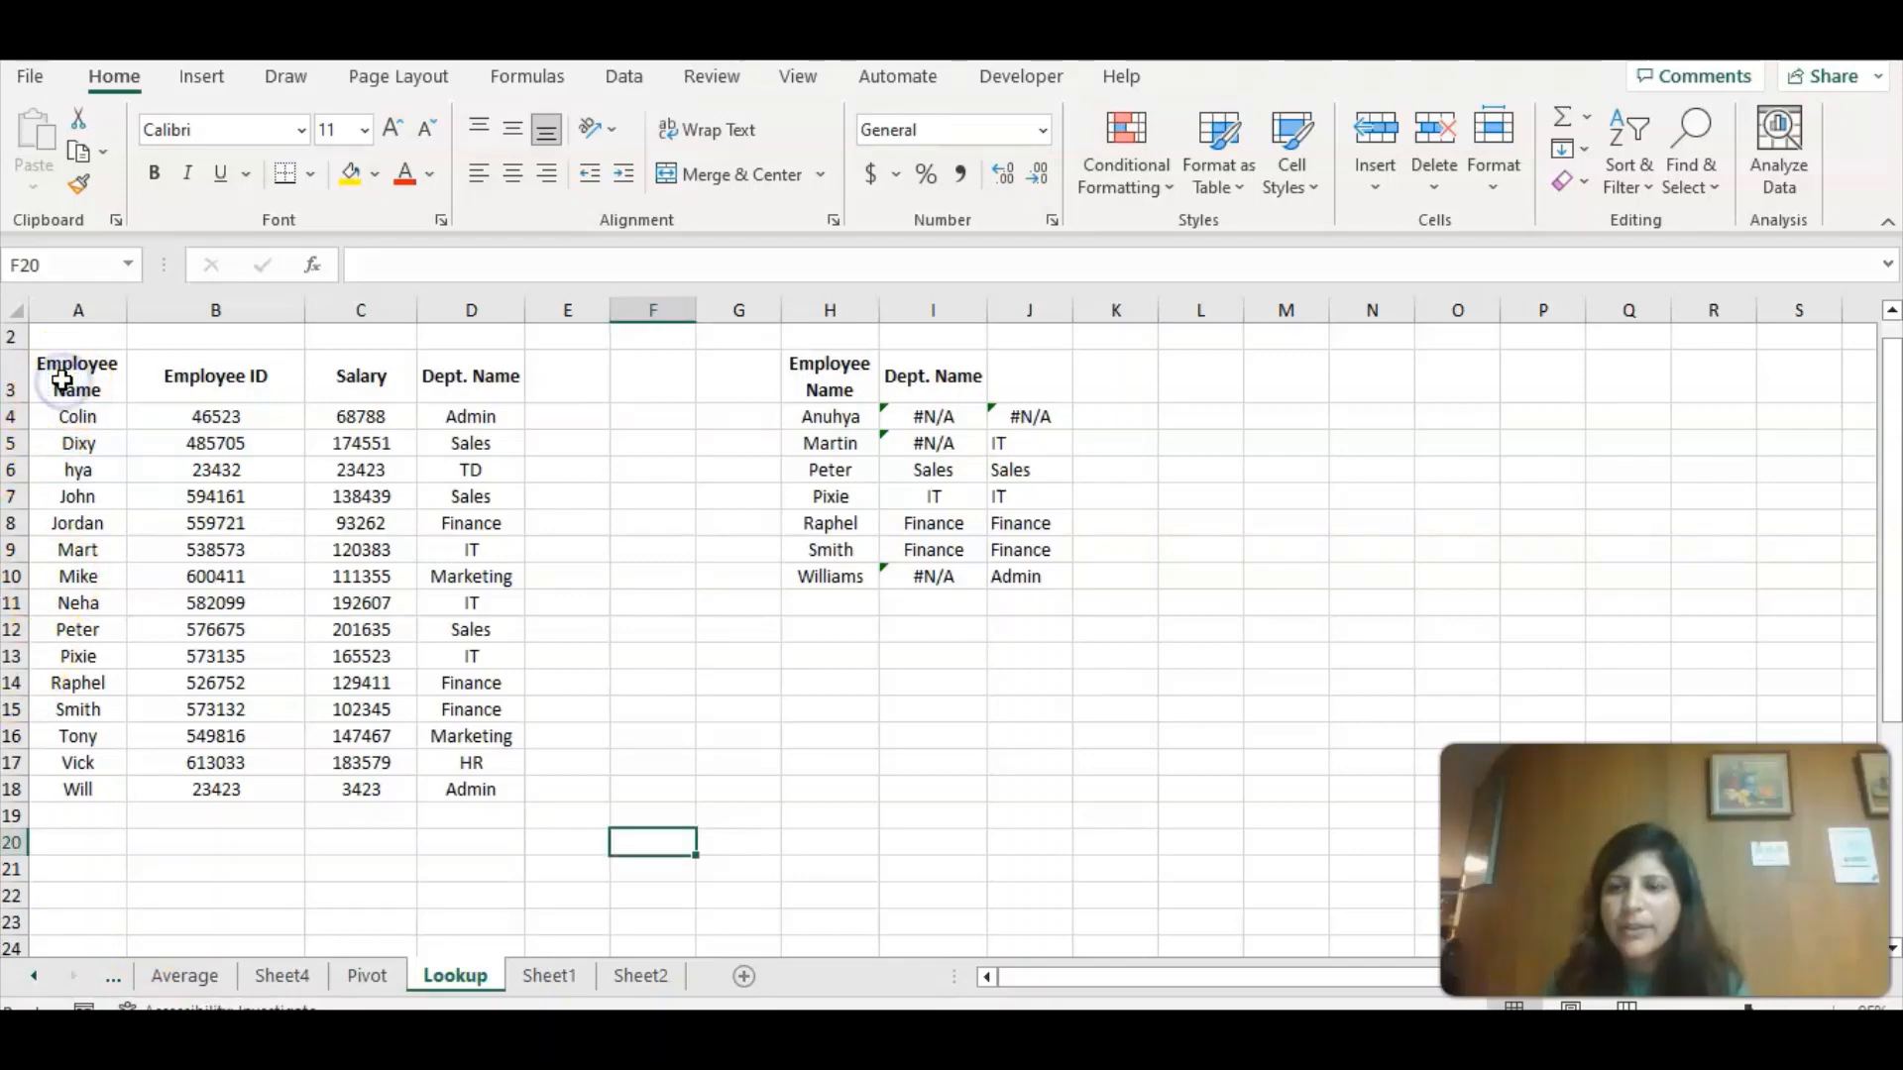
Copy the employee table A3:D18 and paste it transposed starting at B21.
{"action": "left_click_drag", "start_coordinate": [62, 380], "coordinate": [476, 789]}
{"action": "key", "text": "ctrl+c"}
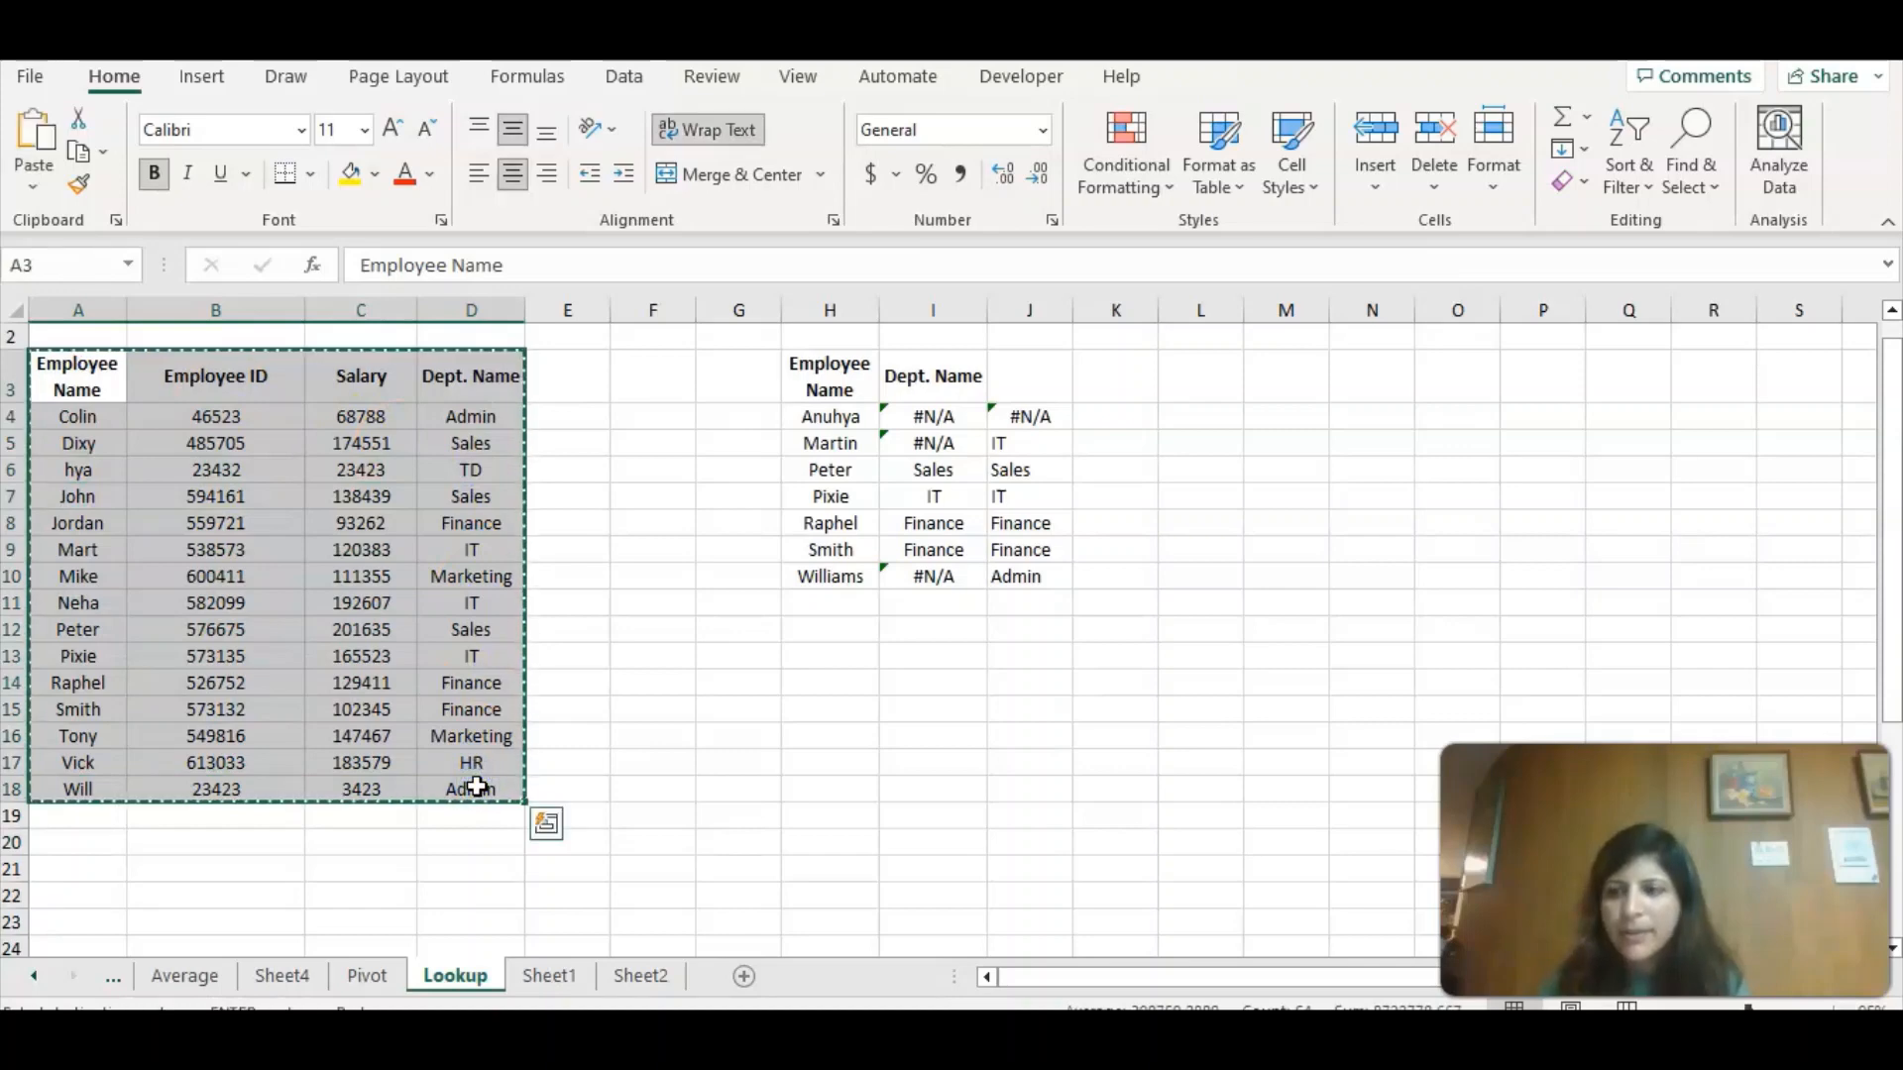
{"action": "left_click", "coordinate": [199, 869]}
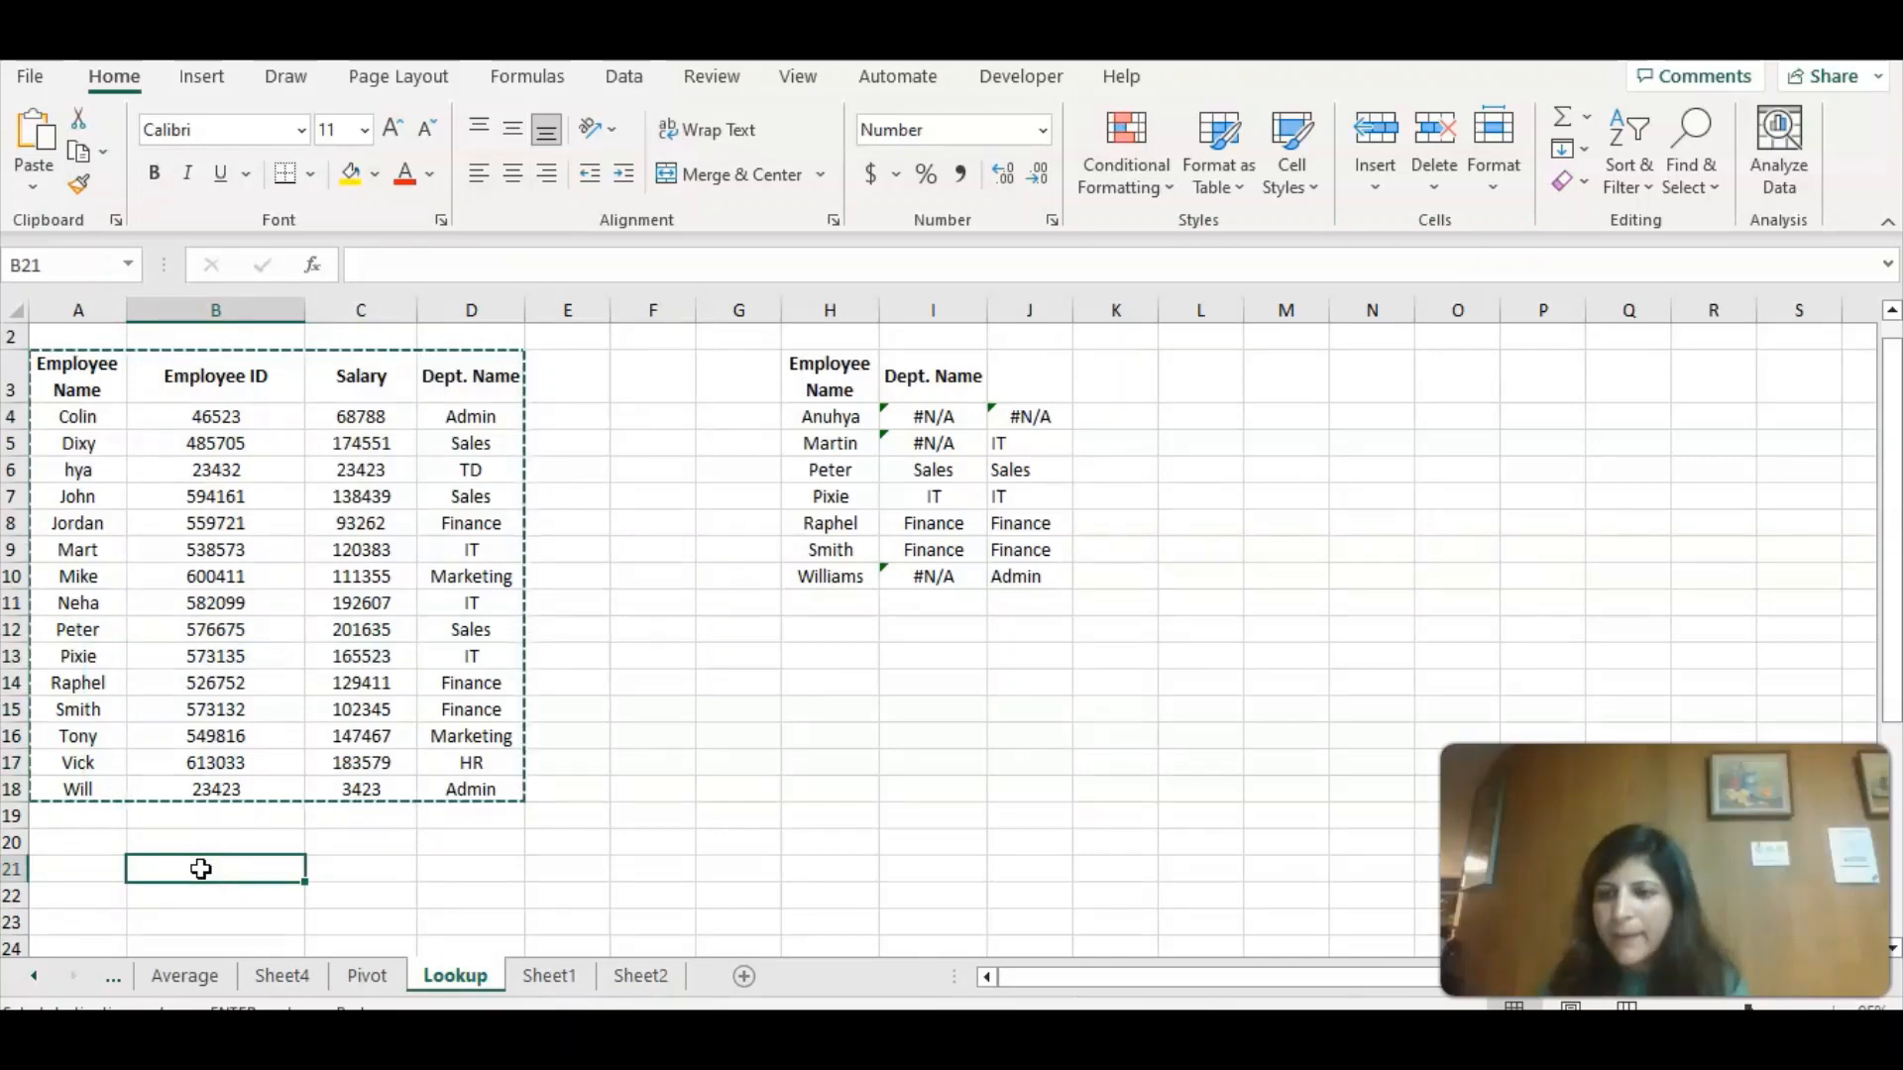
{"action": "right_click", "coordinate": [203, 872]}
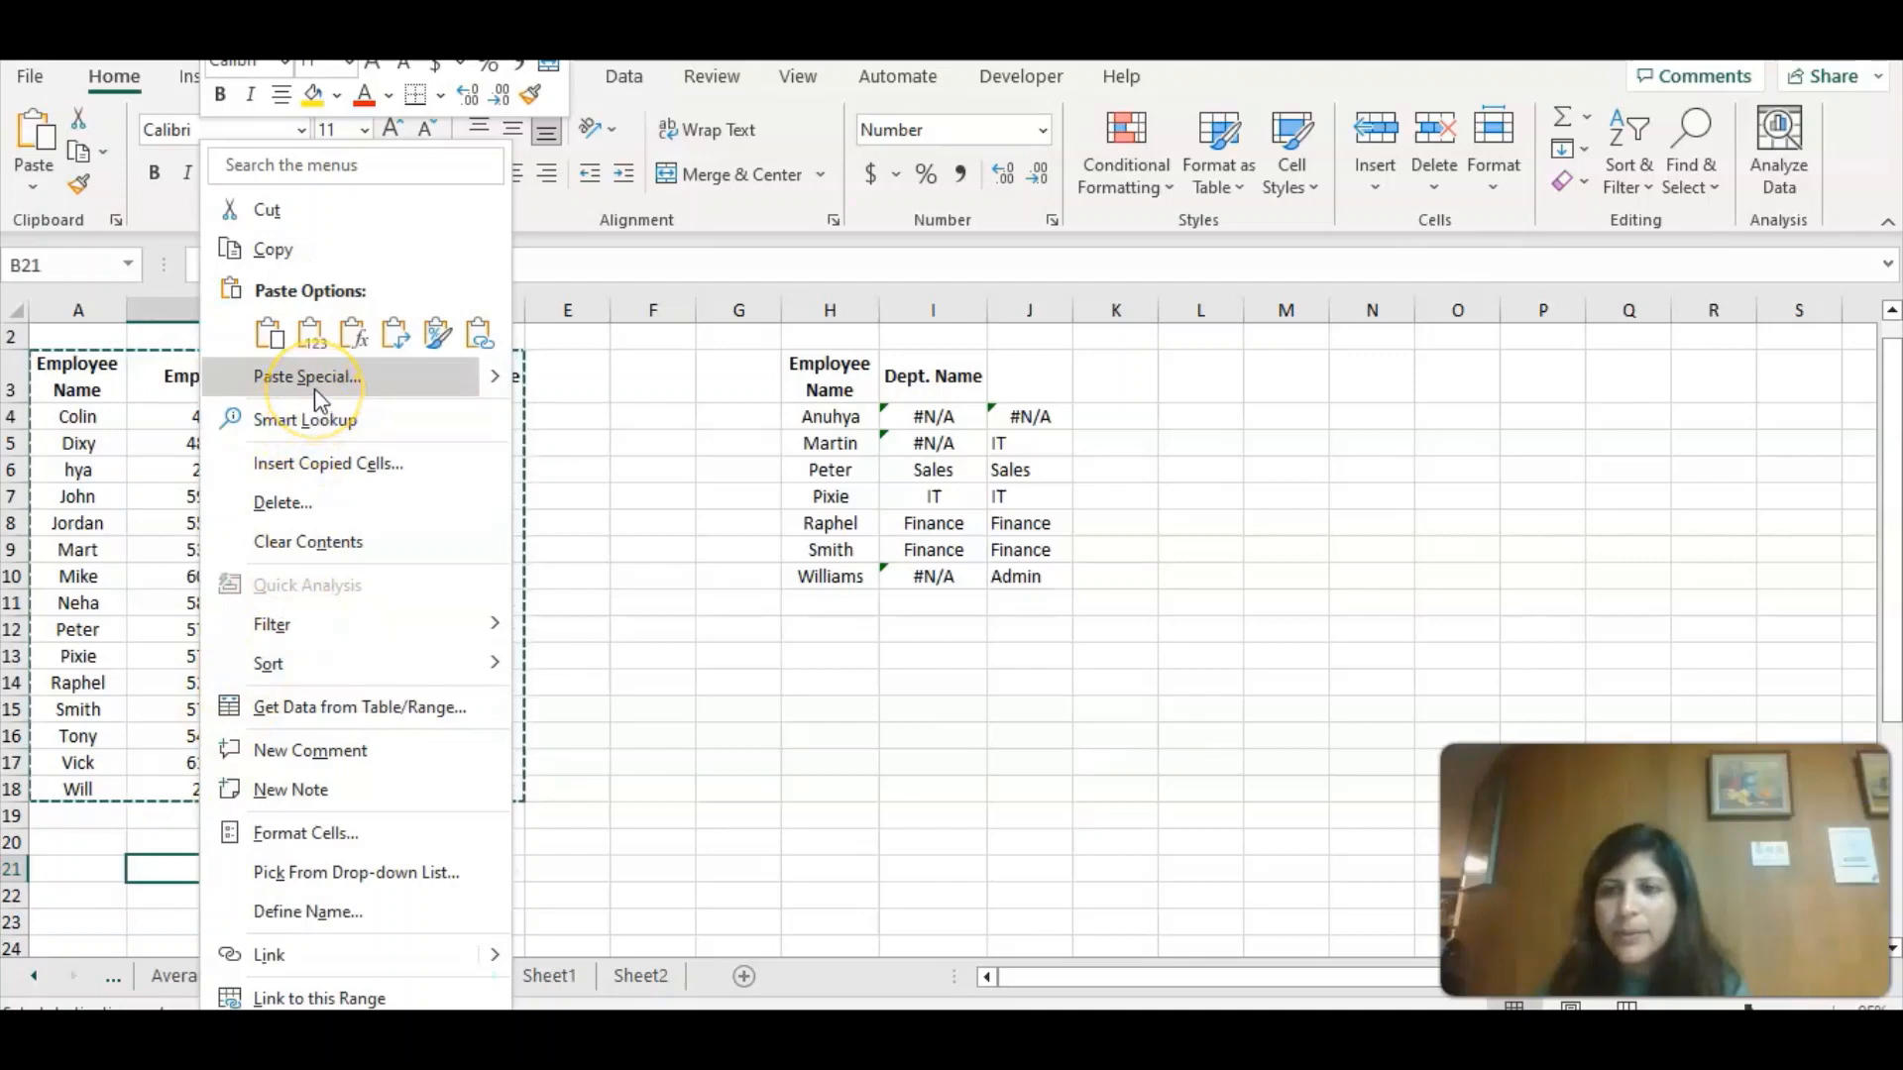
{"action": "left_click", "coordinate": [381, 377]}
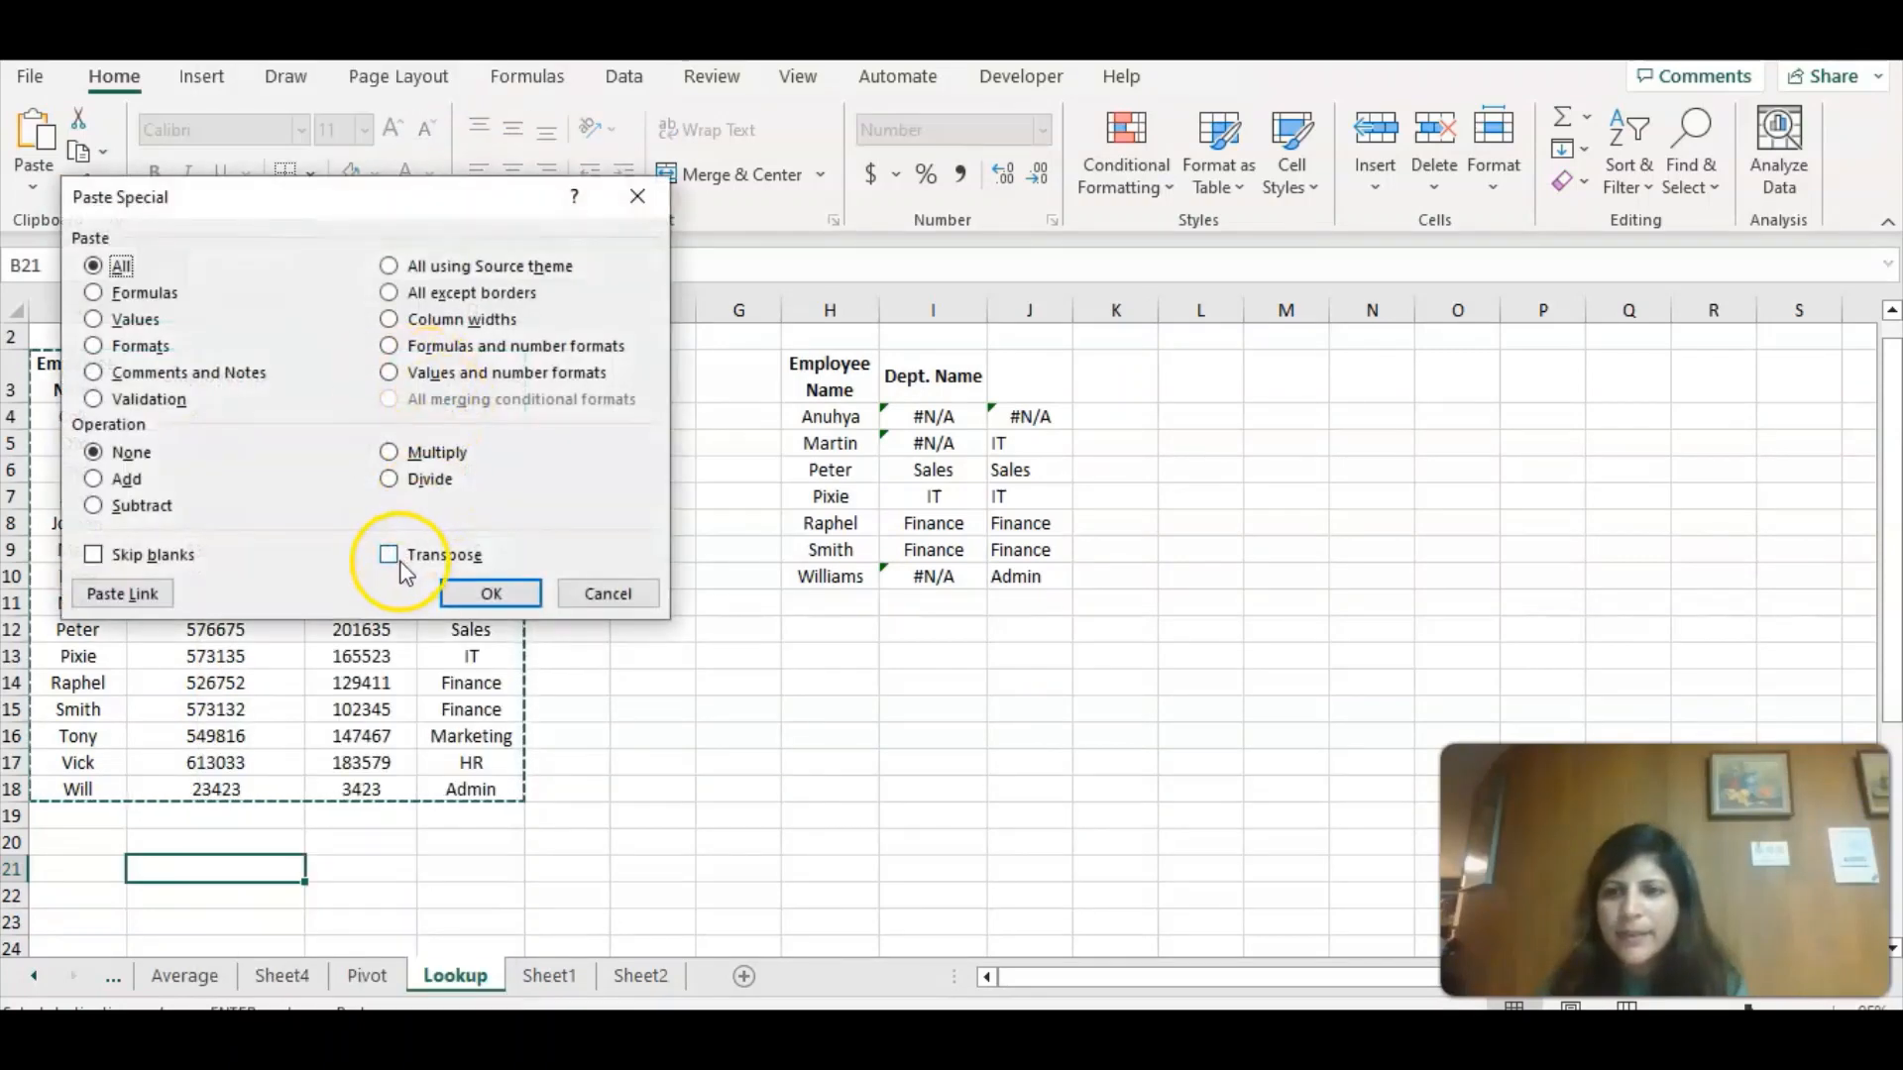
{"action": "left_click", "coordinate": [390, 555]}
{"action": "left_click", "coordinate": [493, 594]}
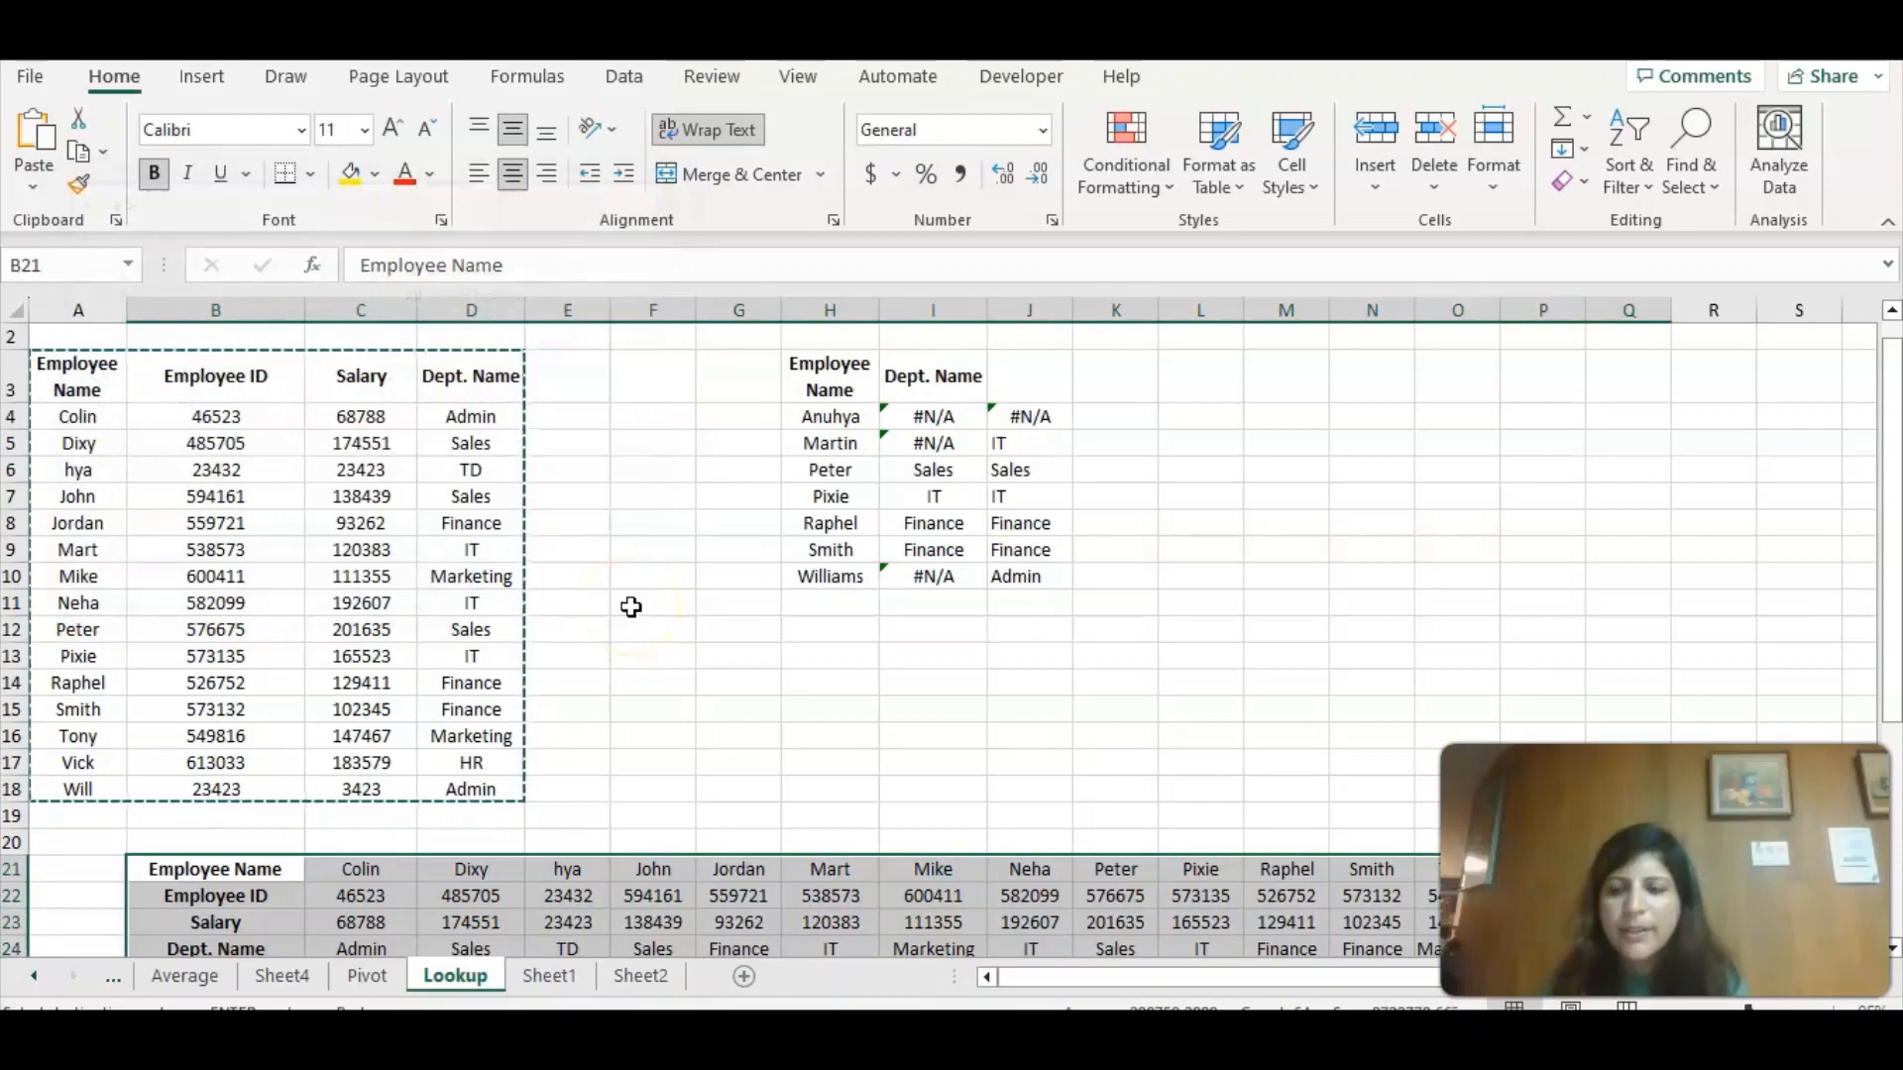
{"action": "scroll", "coordinate": [631, 606], "scroll_direction": "down", "scroll_amount": 2}
{"action": "scroll", "coordinate": [631, 607], "scroll_direction": "up", "scroll_amount": 1}
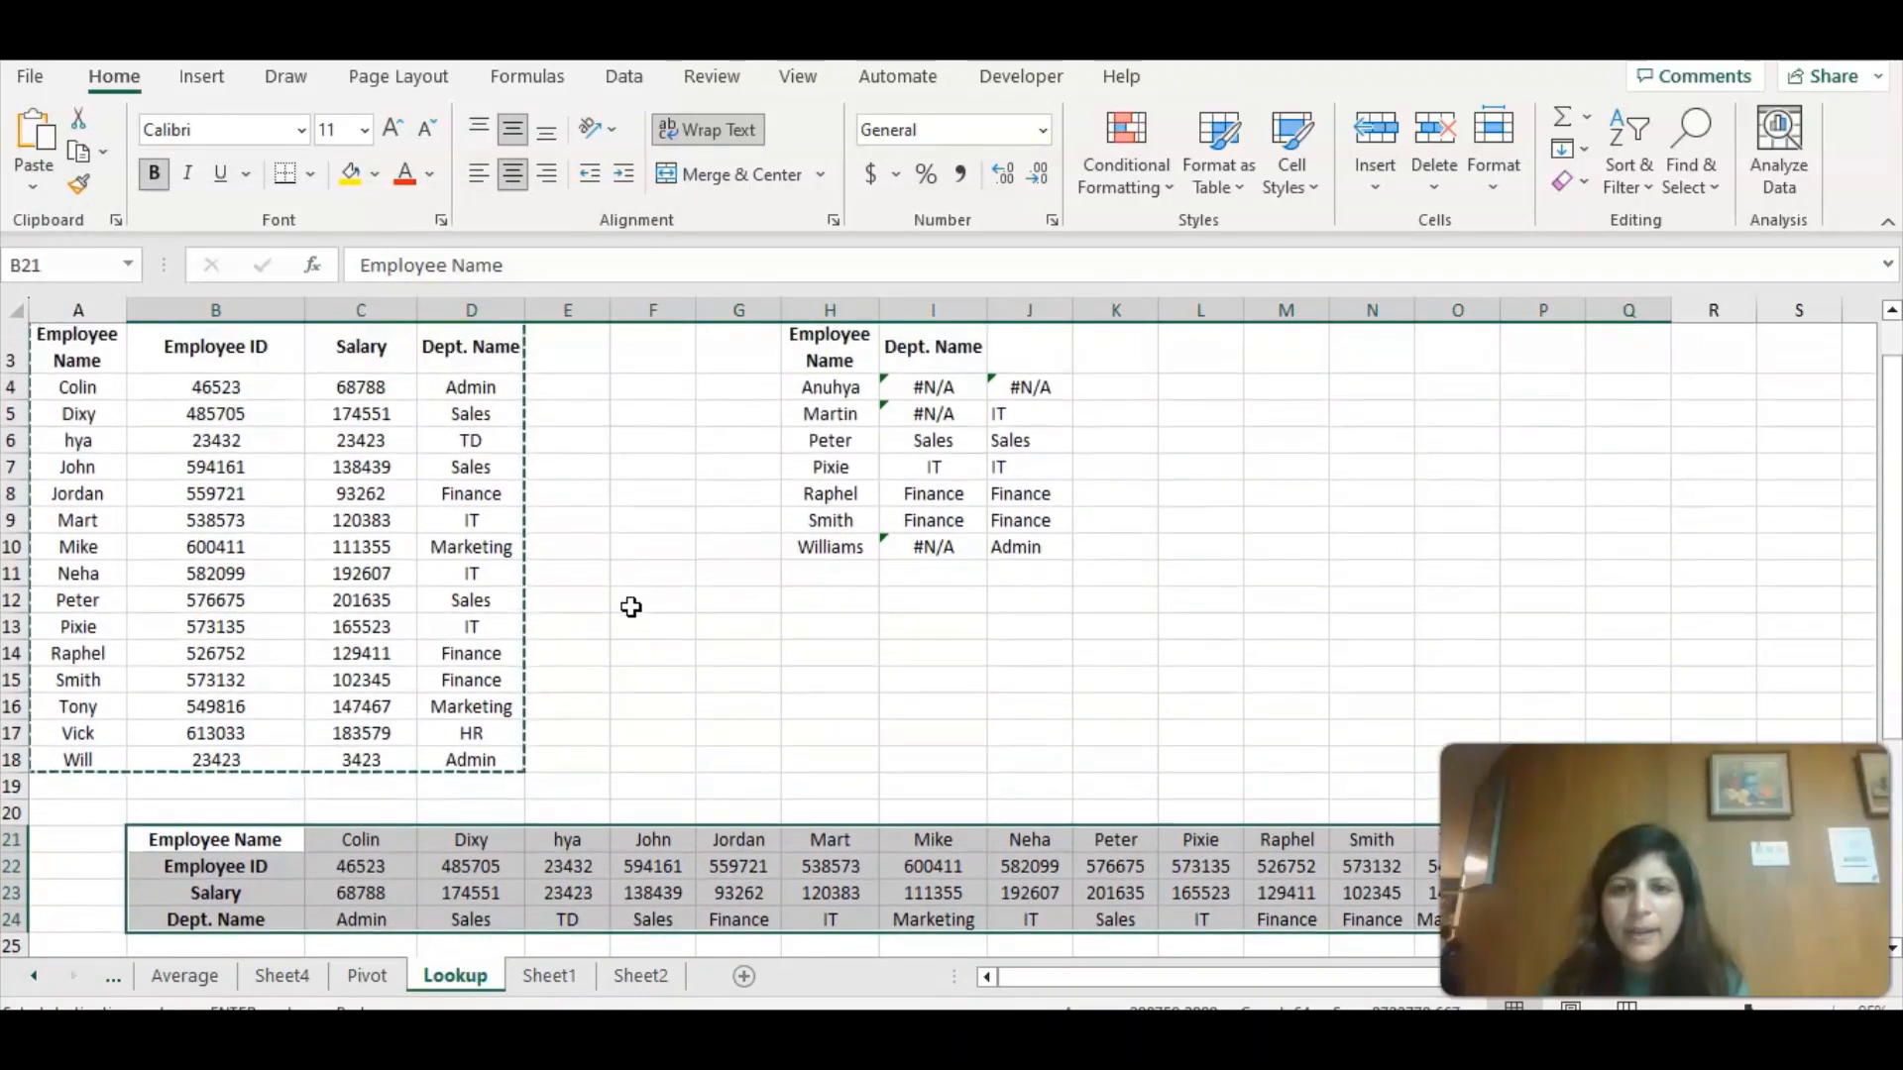
Copy the lookup name list H3:H10 with its header and paste it transposed starting at B27.
{"action": "left_click_drag", "start_coordinate": [805, 343], "coordinate": [830, 553]}
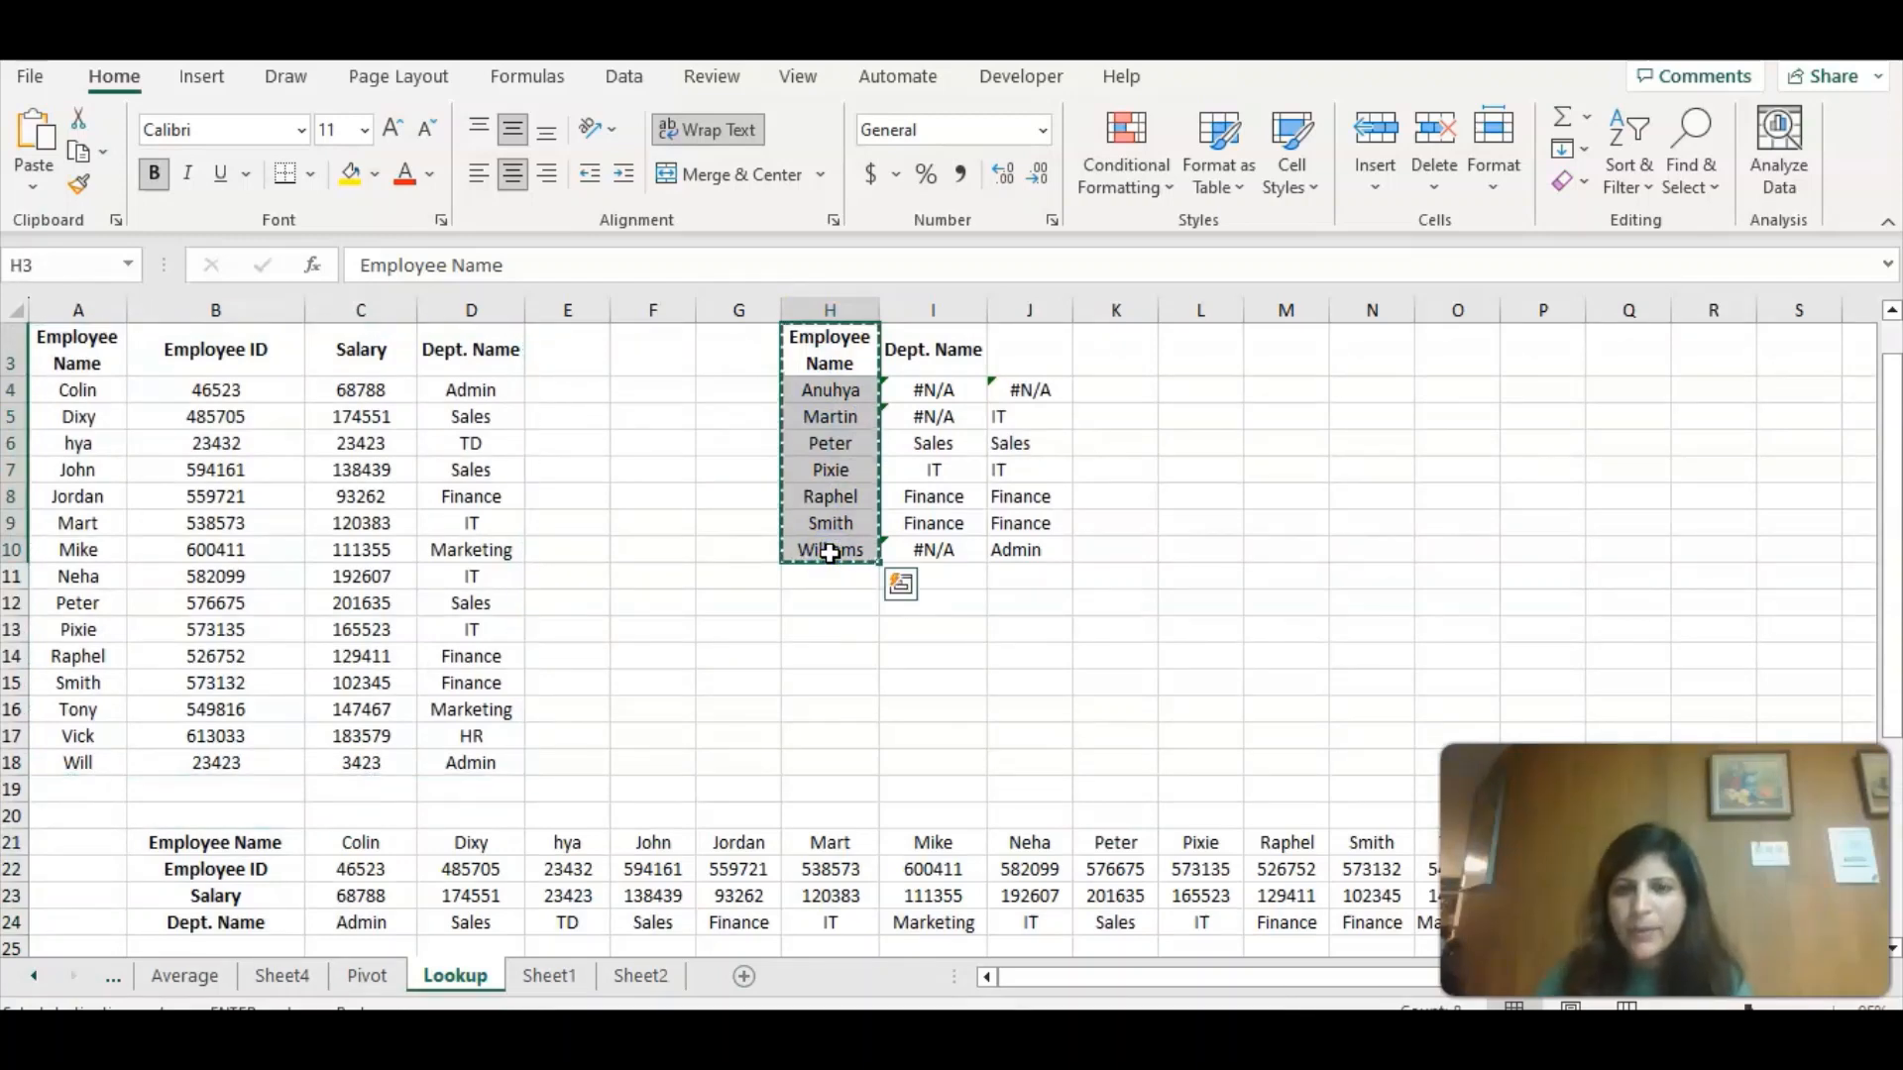
{"action": "scroll", "coordinate": [830, 553], "scroll_direction": "down", "scroll_amount": 3}
{"action": "left_click", "coordinate": [282, 736]}
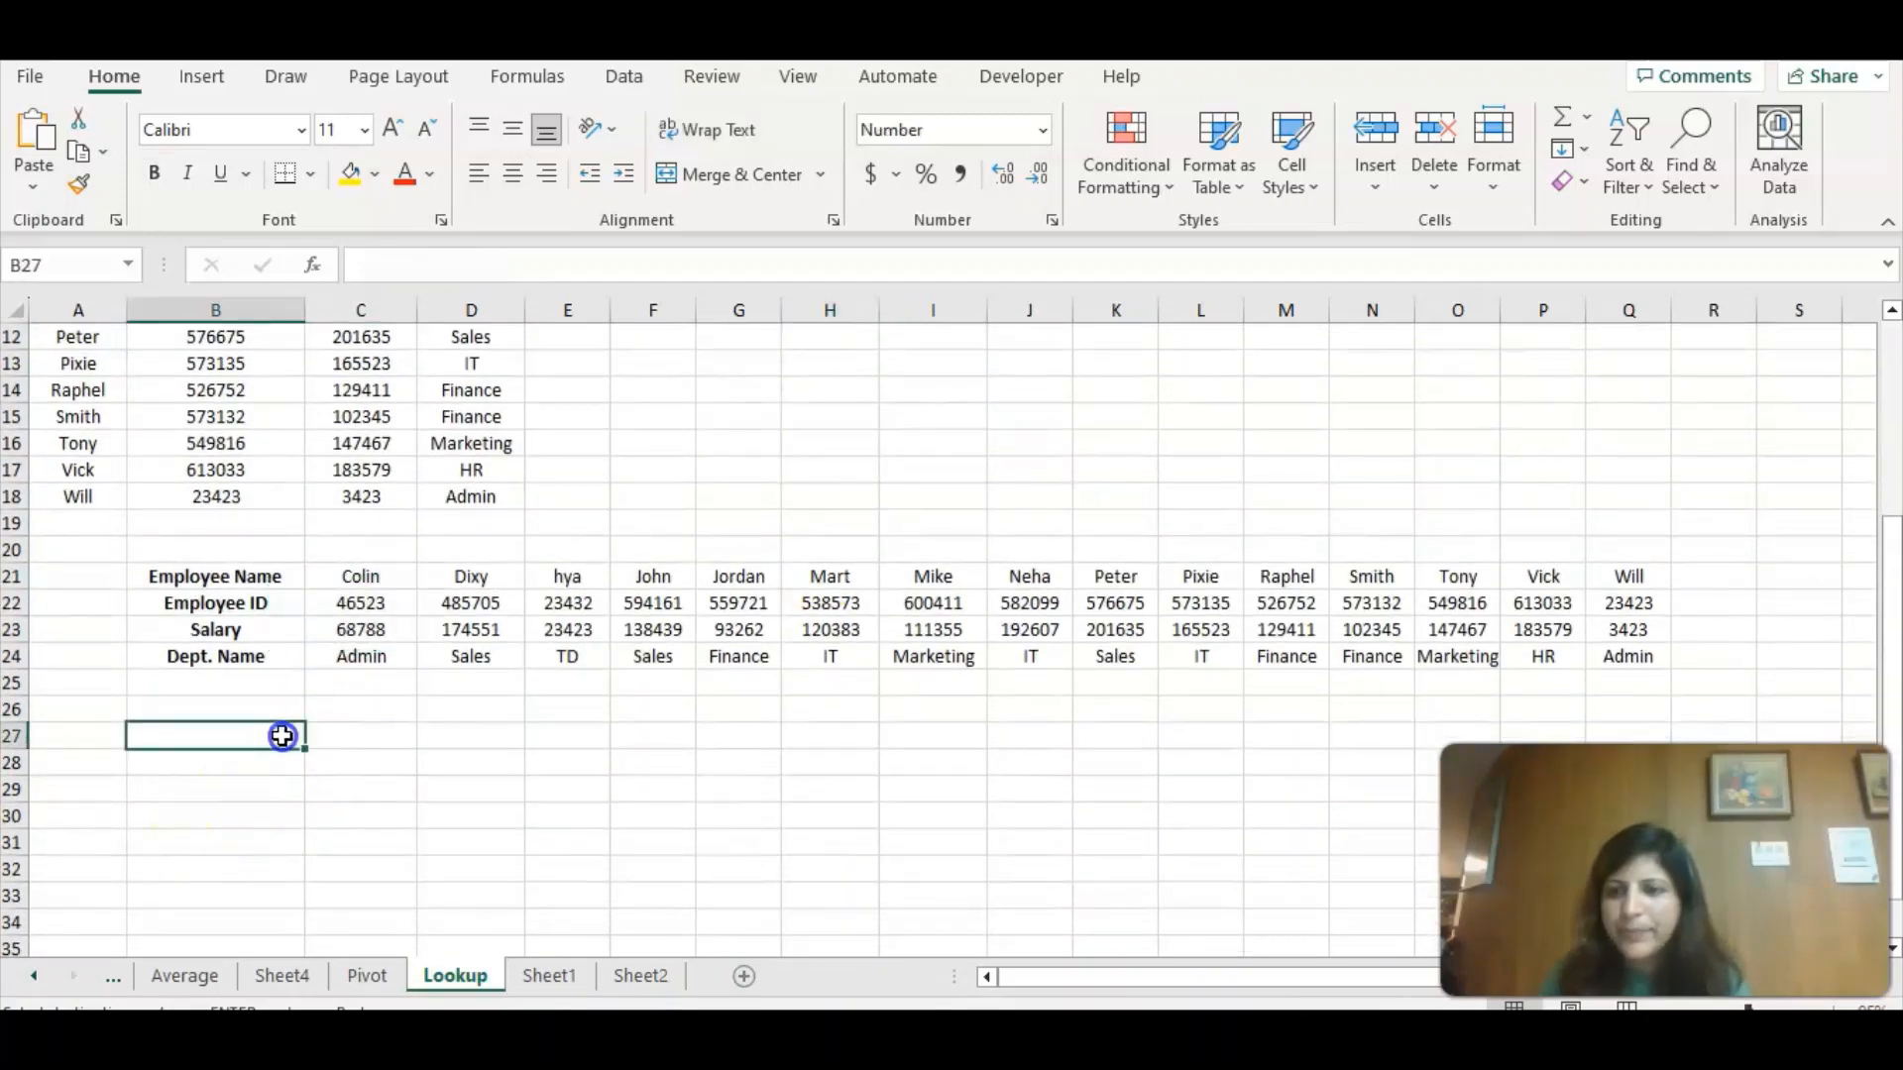
{"action": "right_click", "coordinate": [284, 739]}
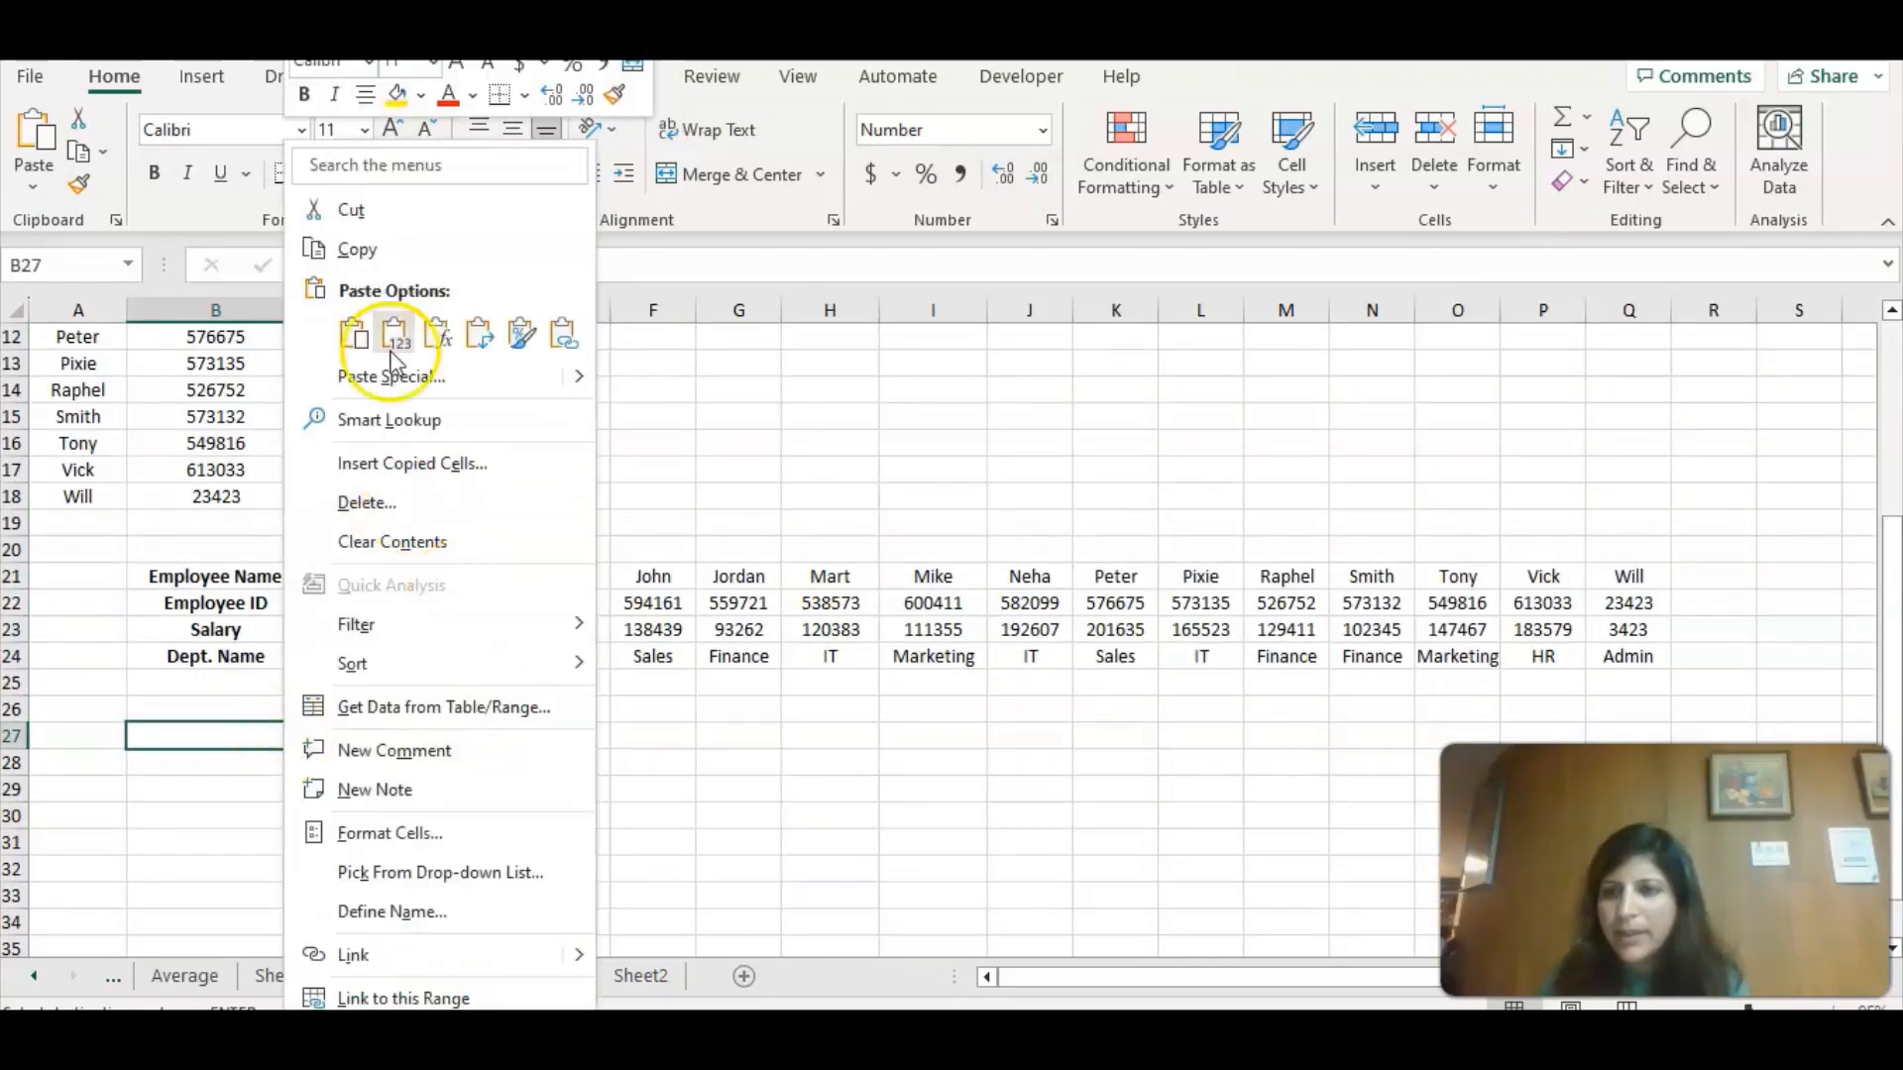
{"action": "left_click", "coordinate": [426, 374]}
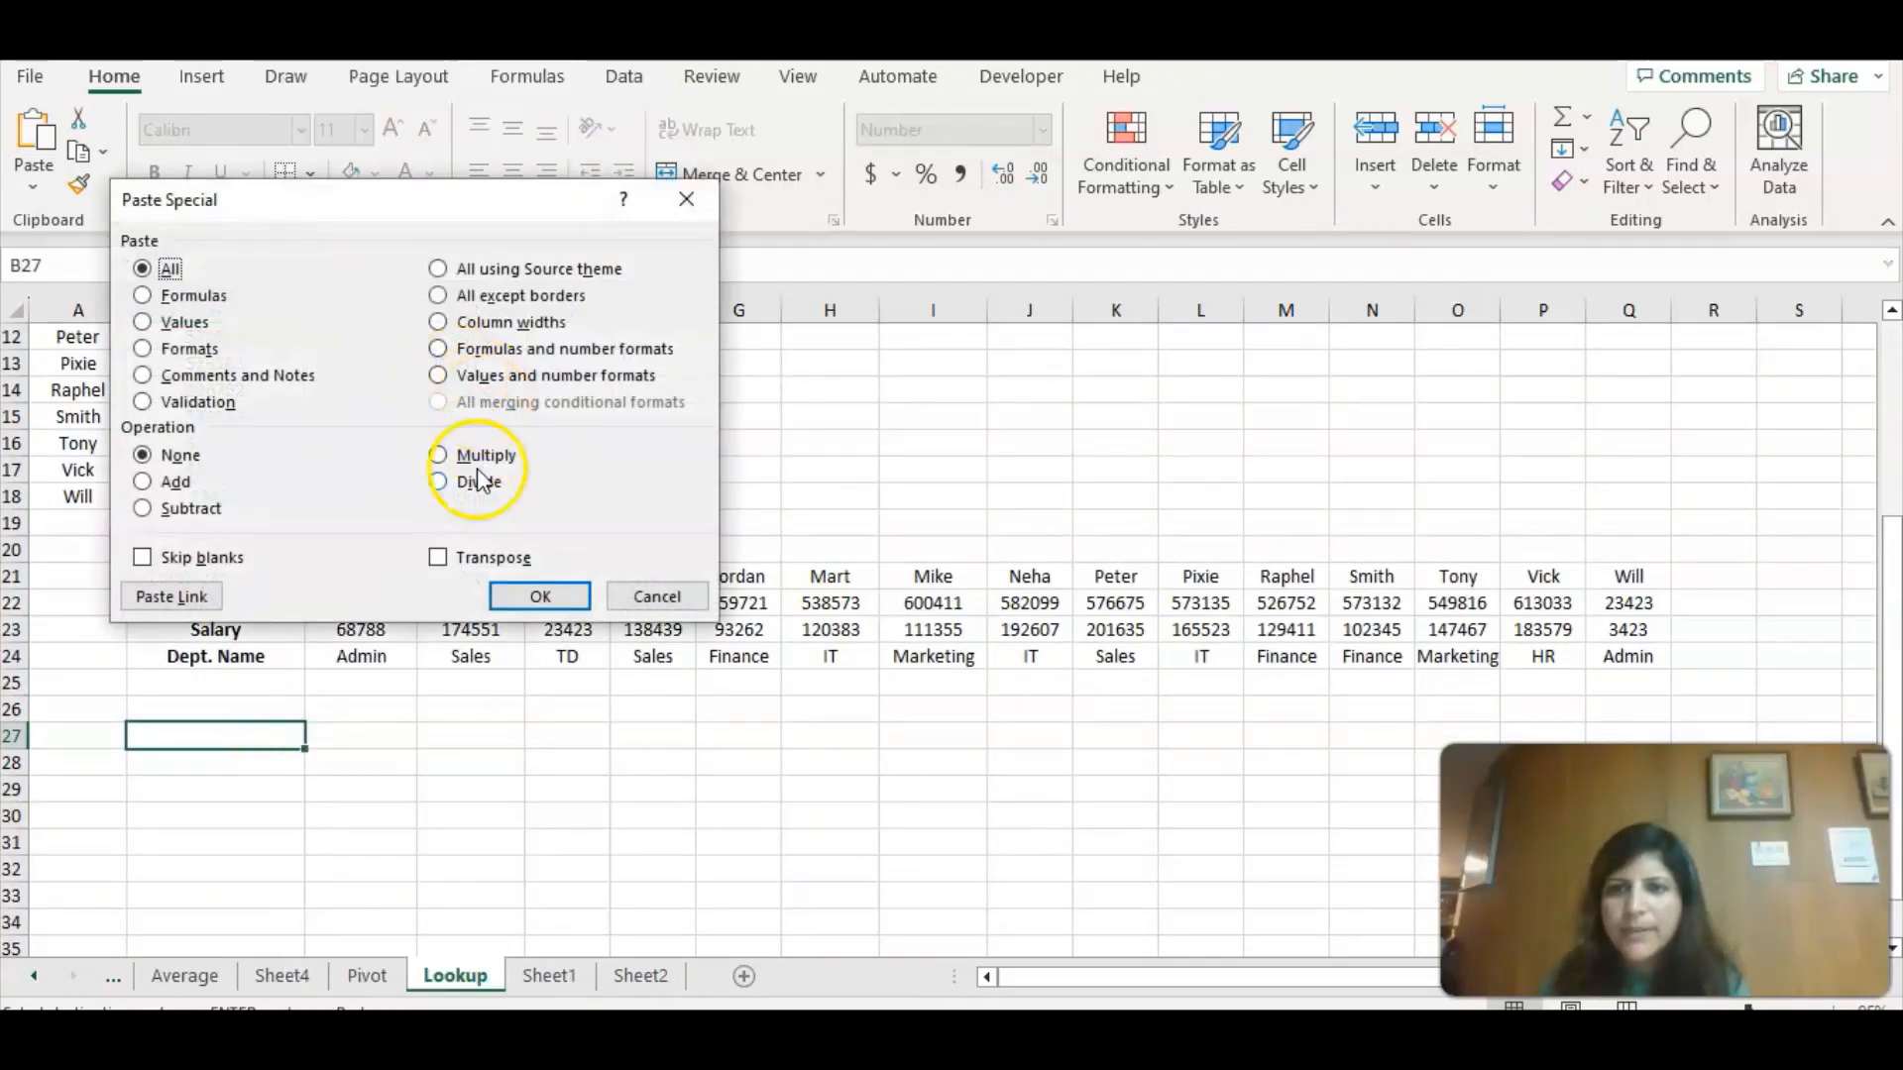
{"action": "left_click", "coordinate": [437, 558]}
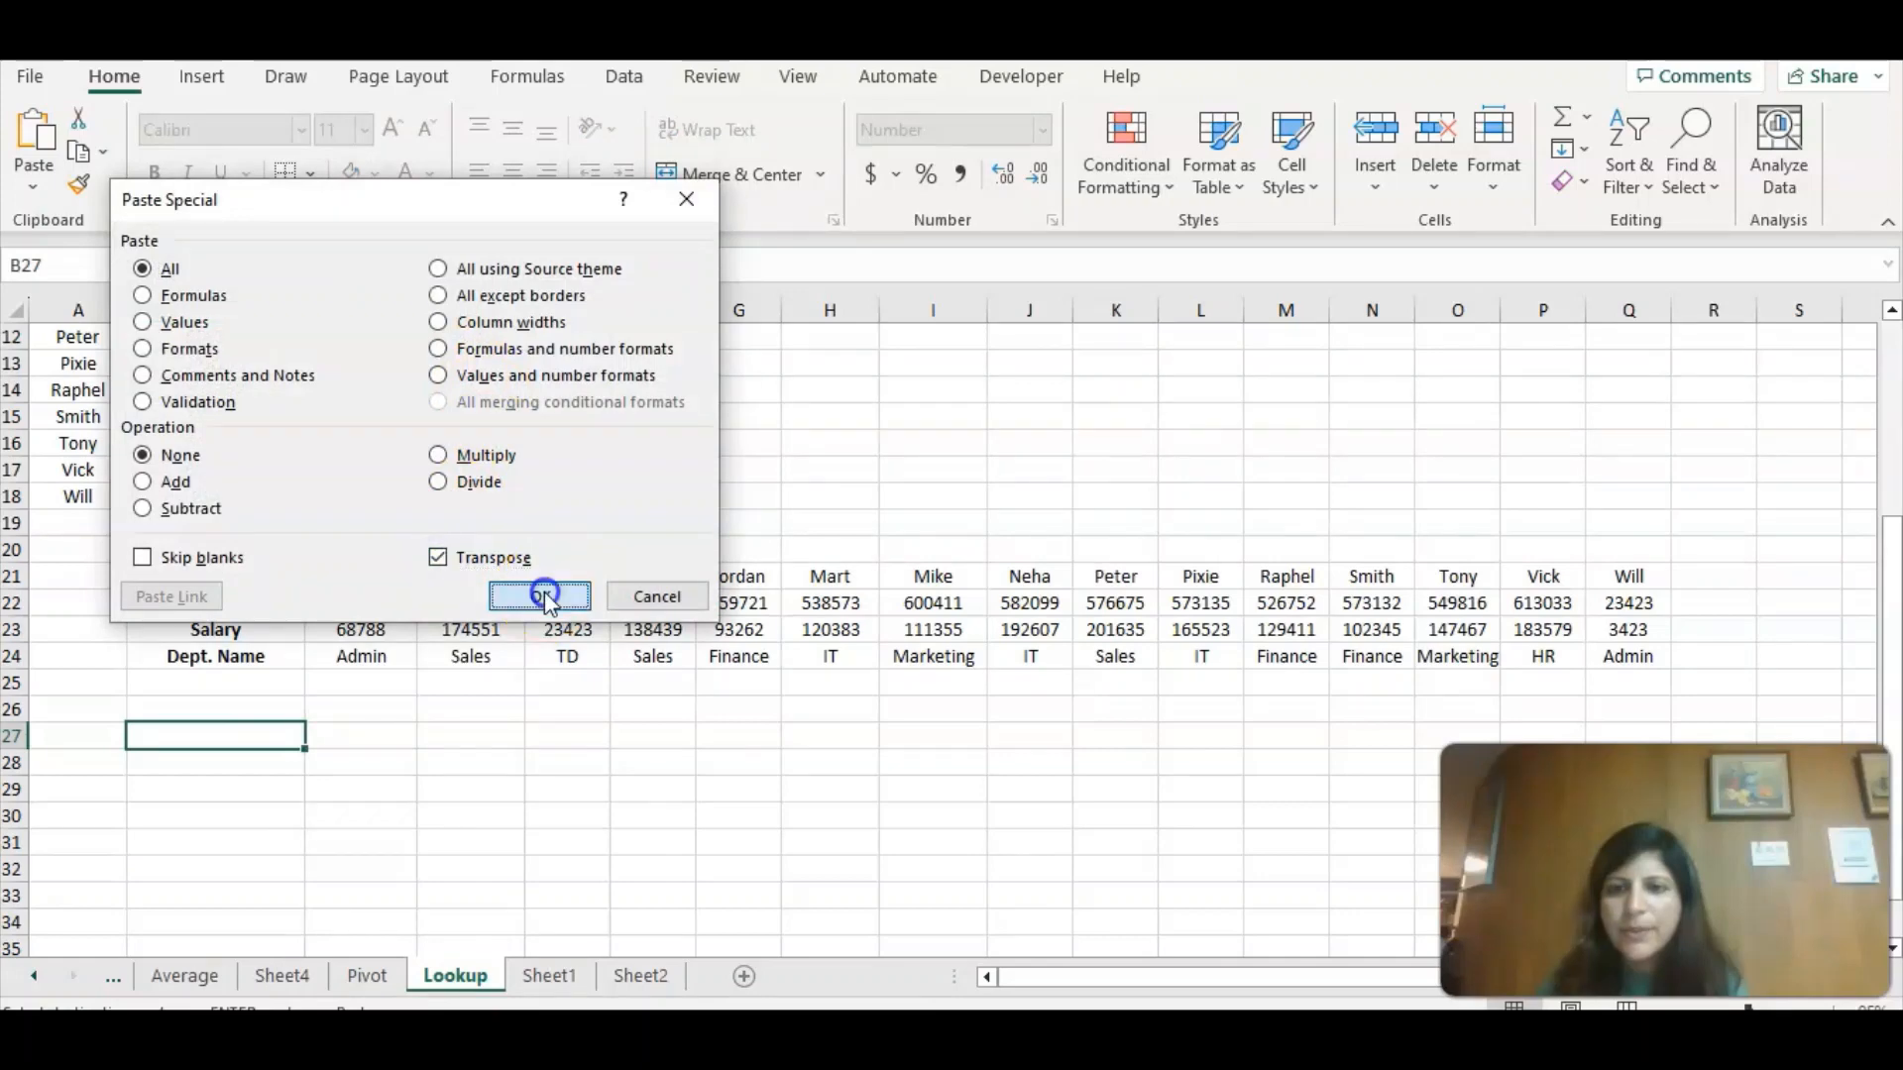
{"action": "left_click", "coordinate": [540, 596]}
{"action": "left_click", "coordinate": [500, 810]}
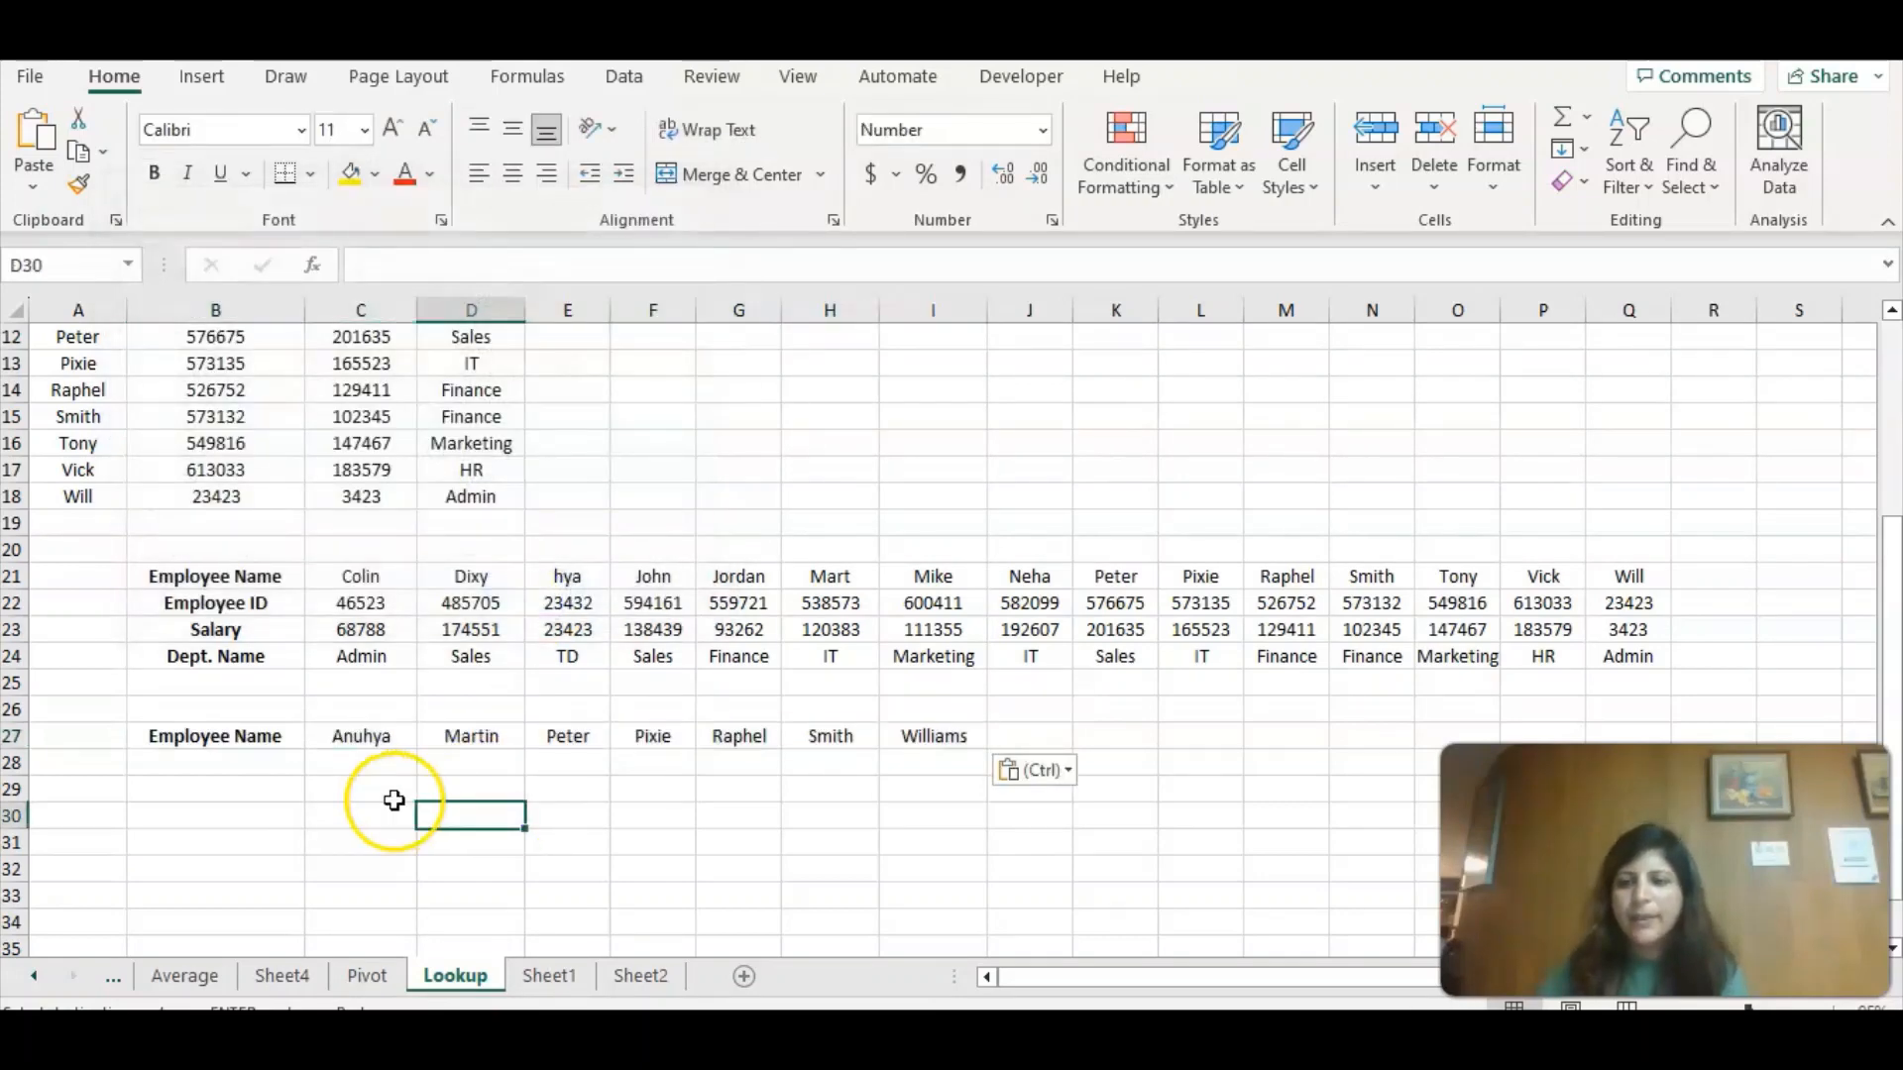
Label the row beneath the transposed lookup names by entering Dept in B28.
{"action": "left_click", "coordinate": [272, 774]}
{"action": "type", "text": "Dept"}
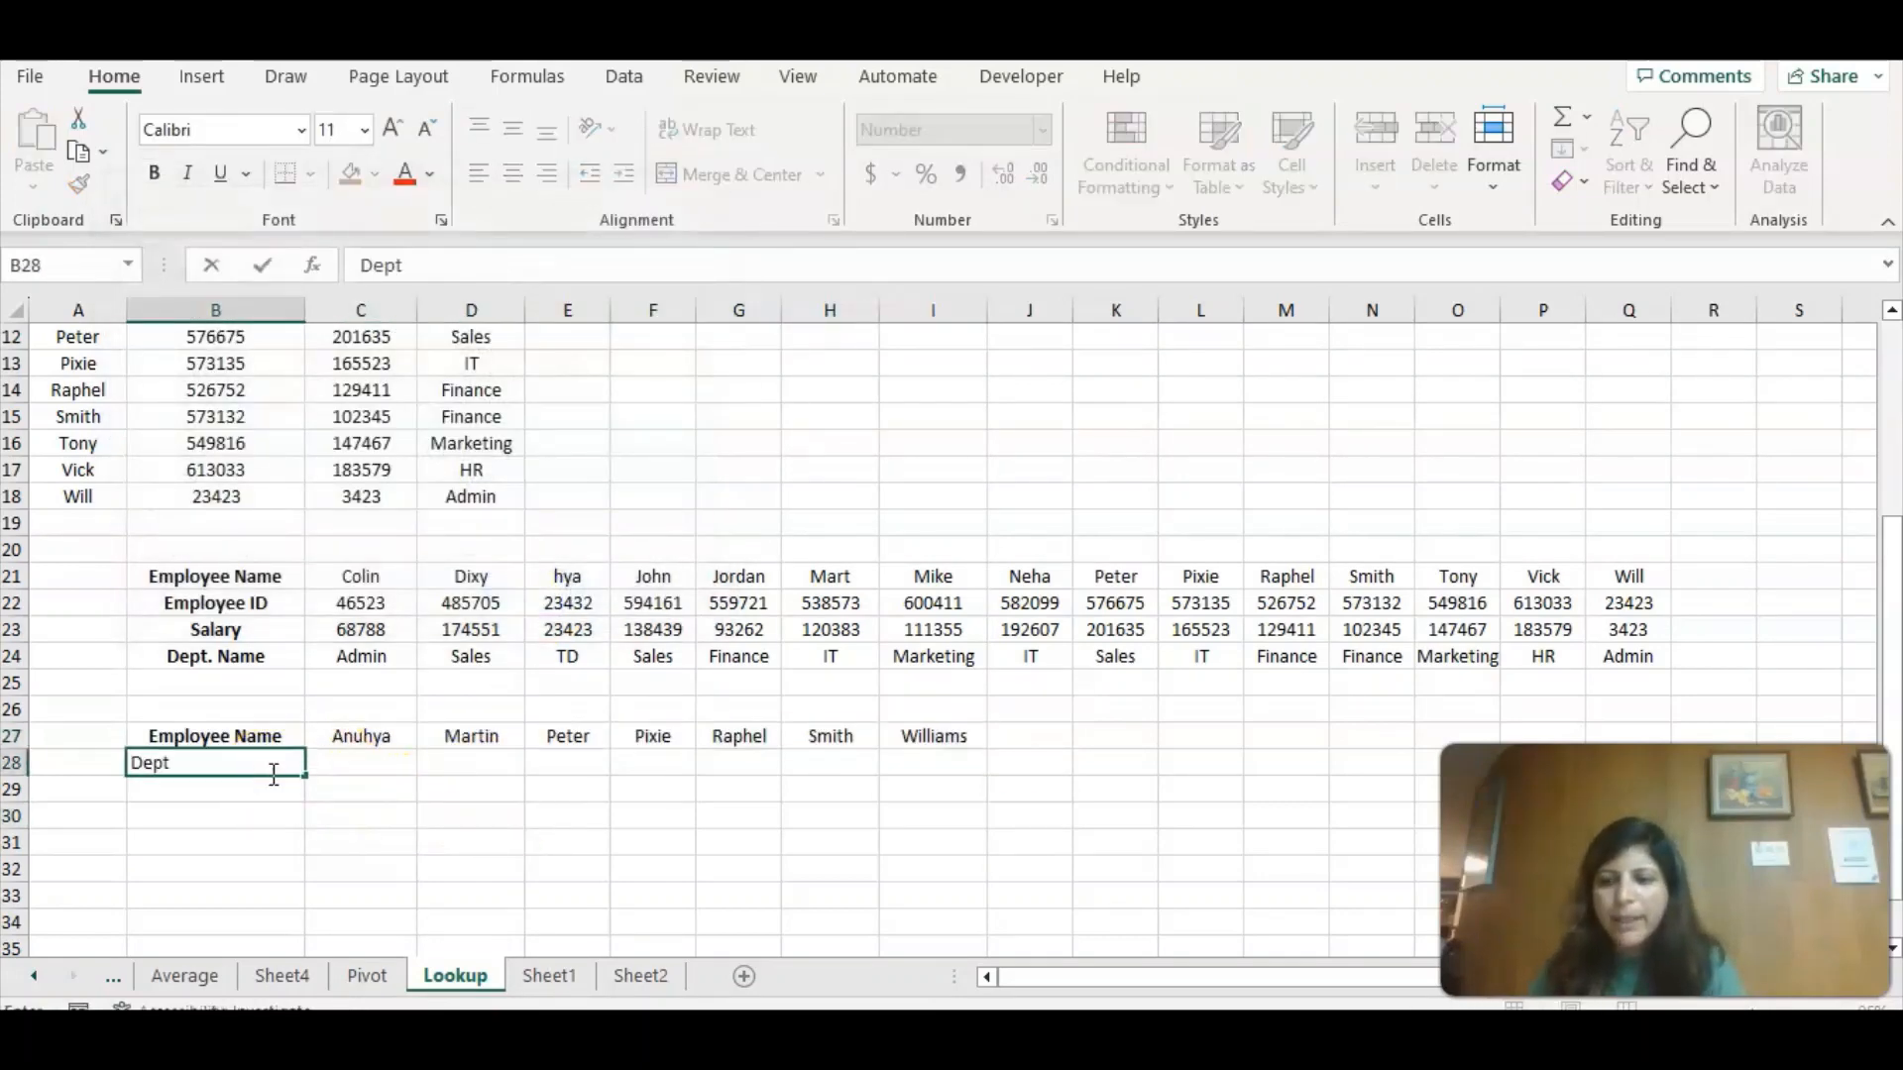
{"action": "key", "text": "Tab"}
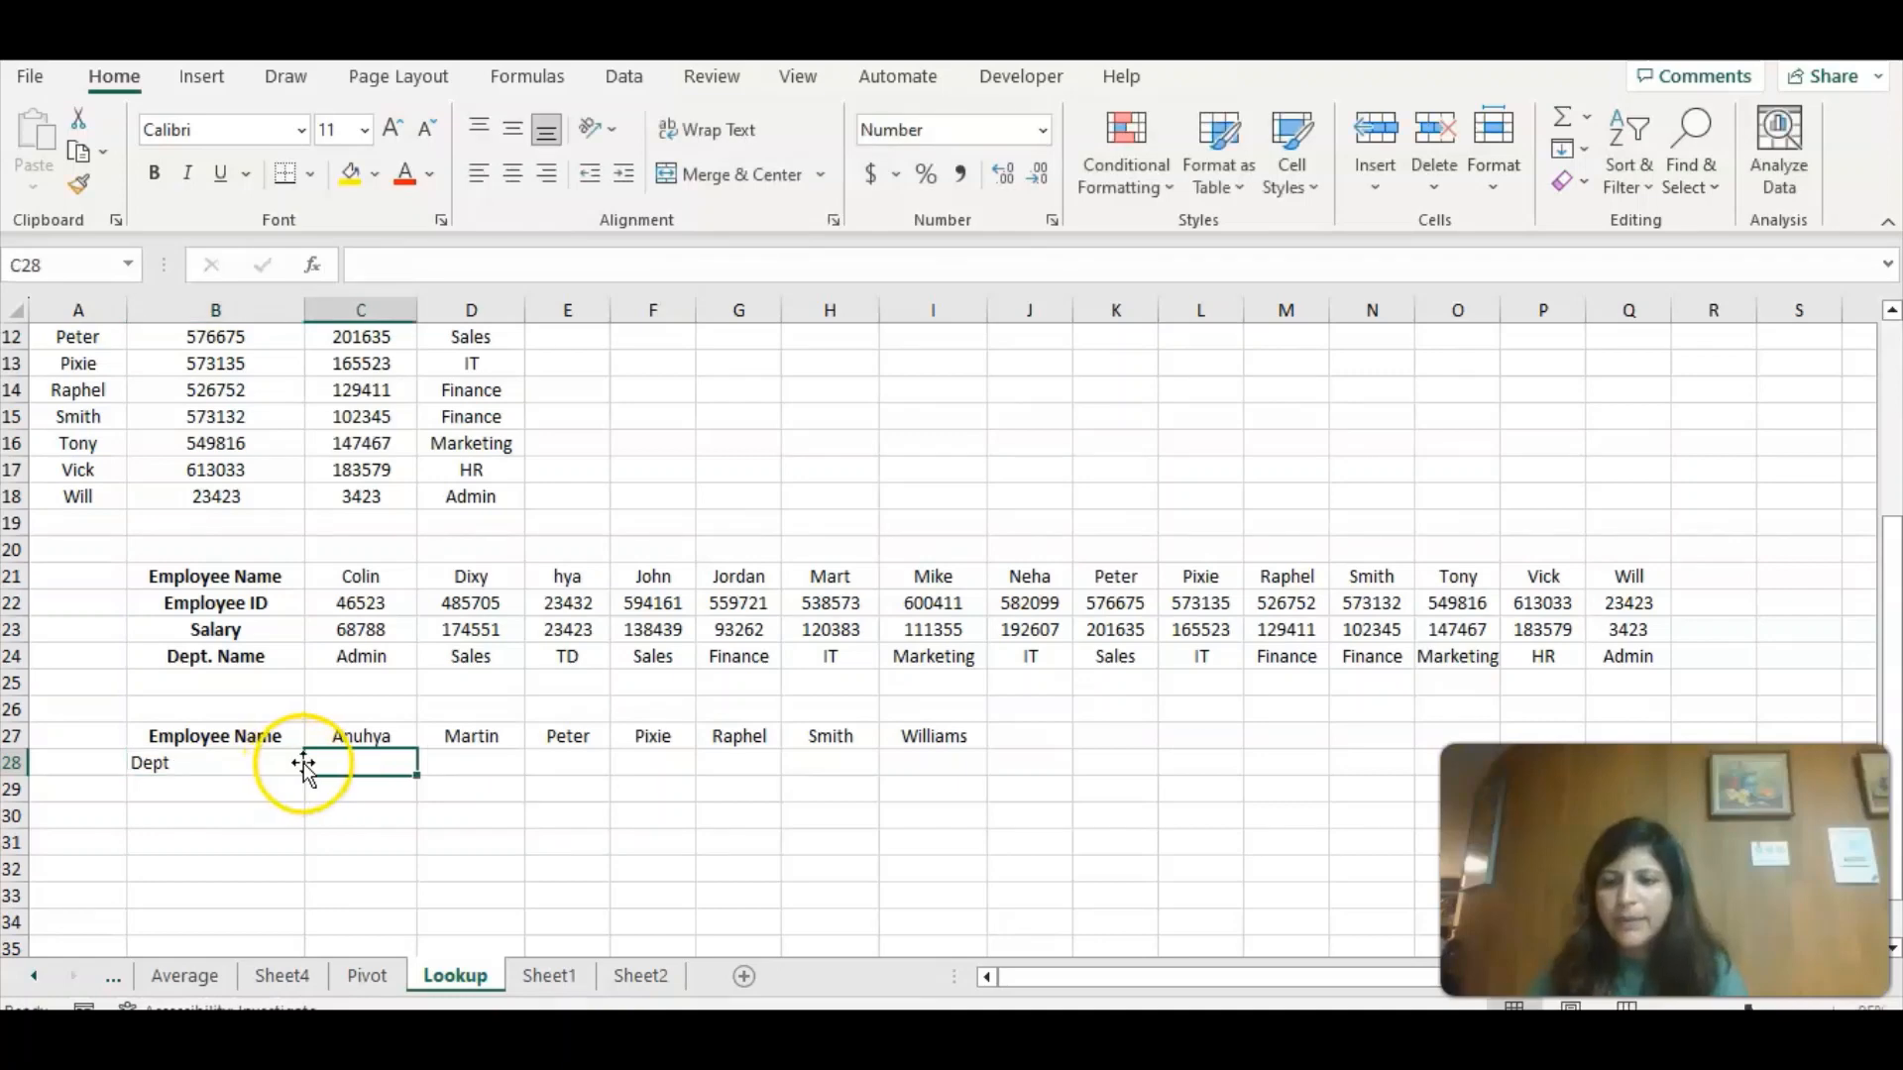
Enter =HLOOKUP(C27,B21:Q24,4,FALSE) in C28 to look up the first employee's department by exact match.
{"action": "double_click", "coordinate": [370, 762]}
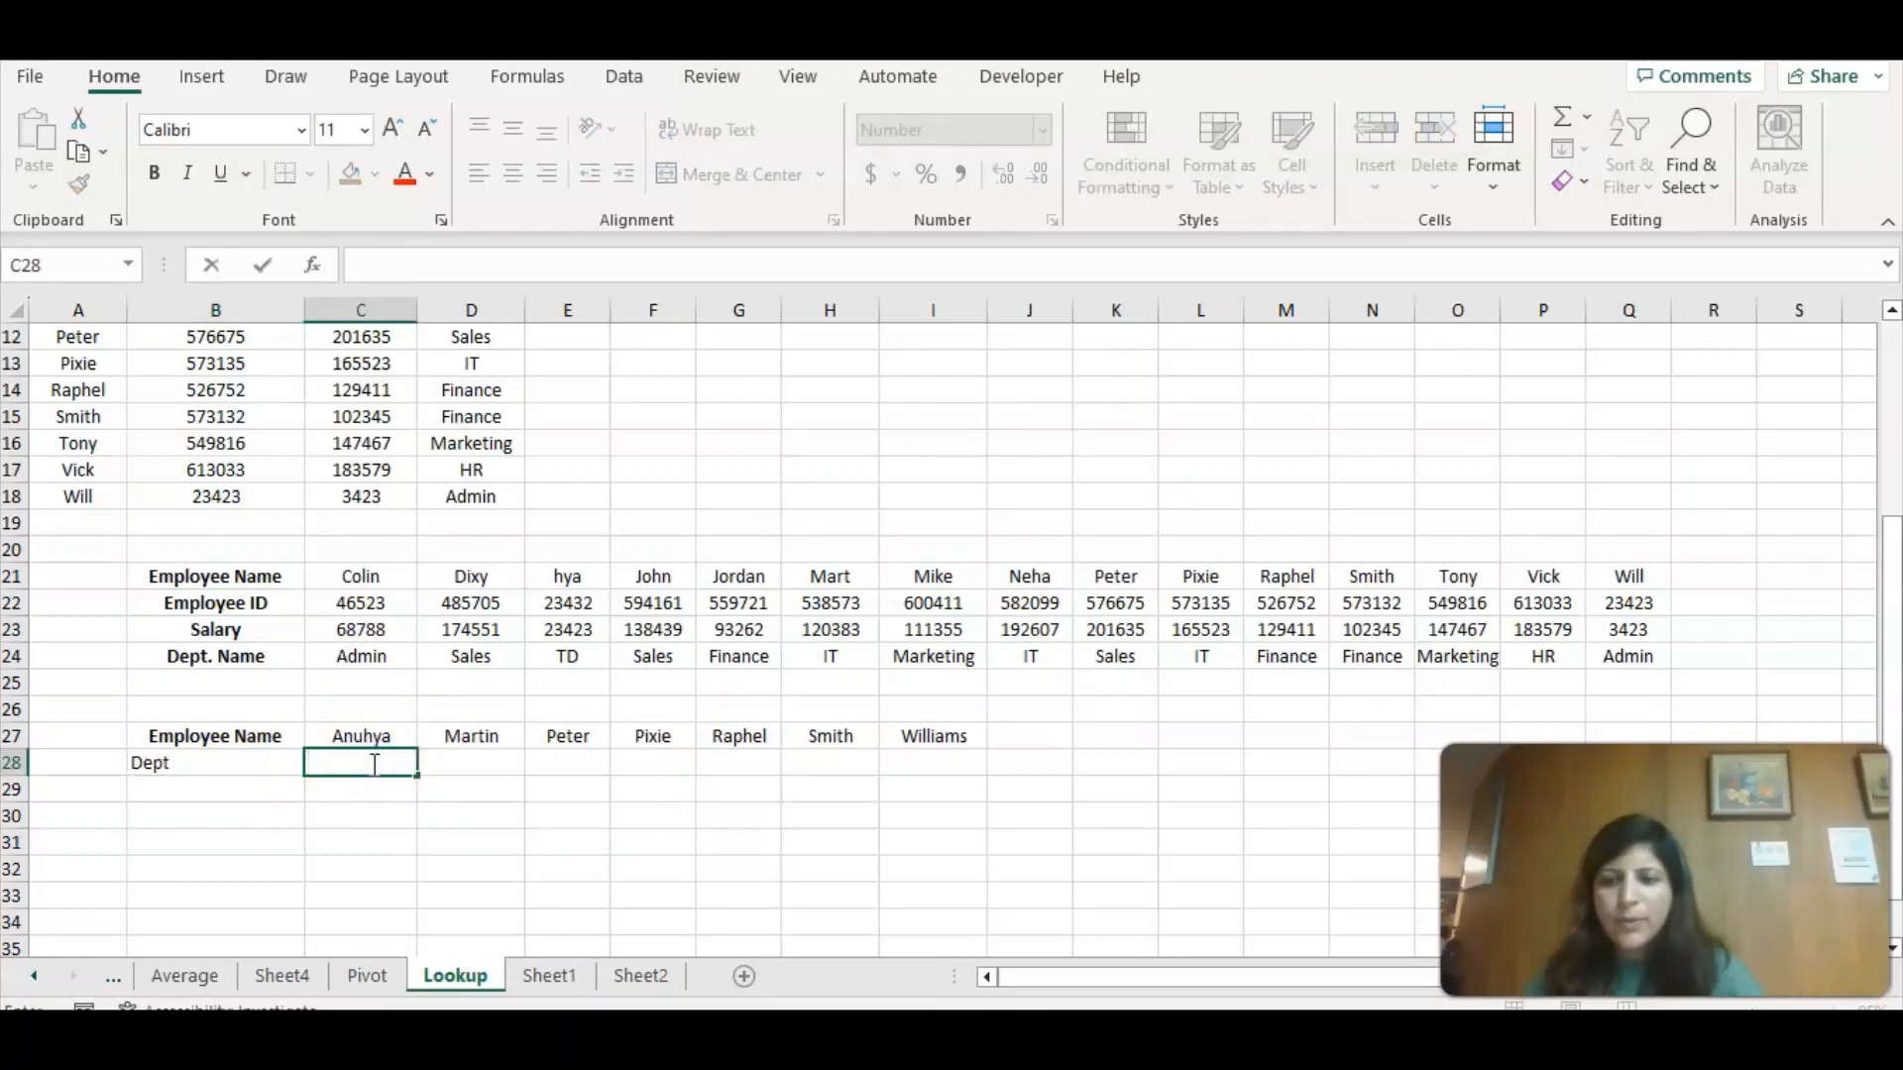
{"action": "type", "text": "="}
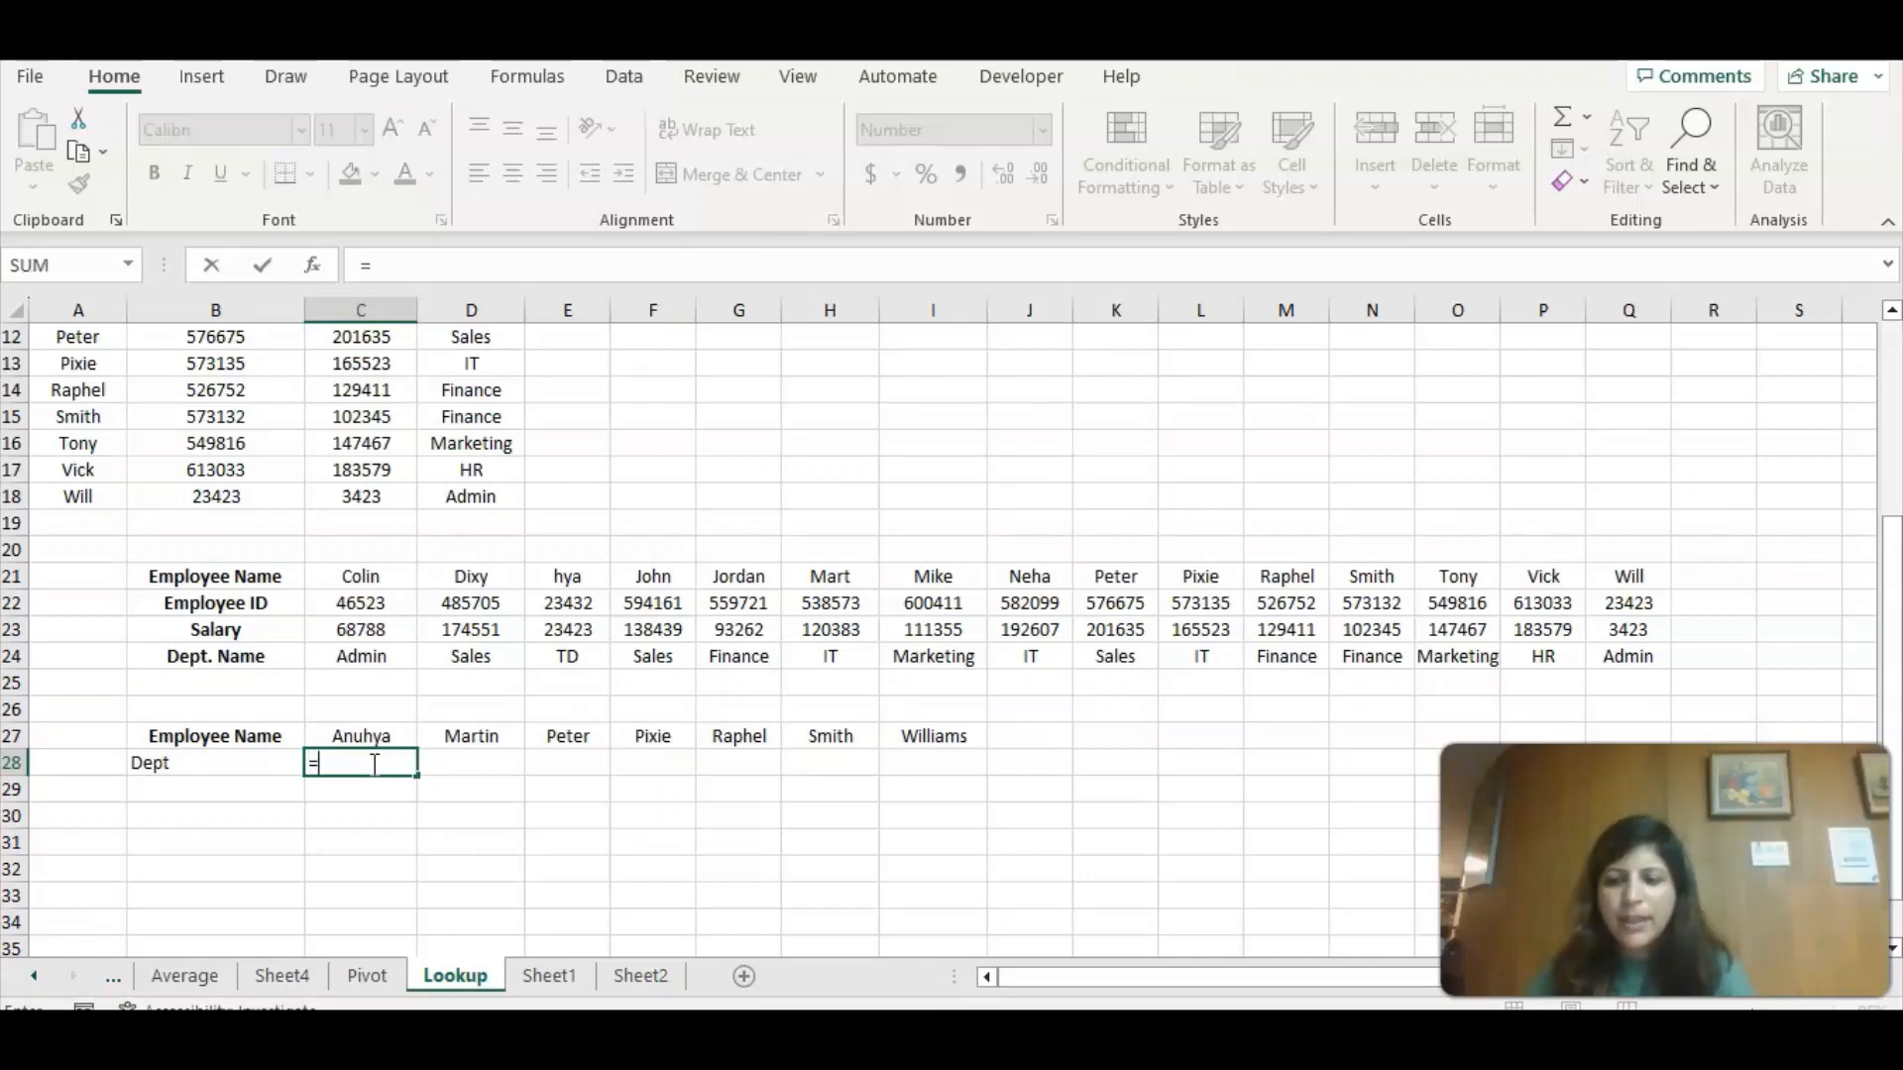
{"action": "type", "text": "hlo"}
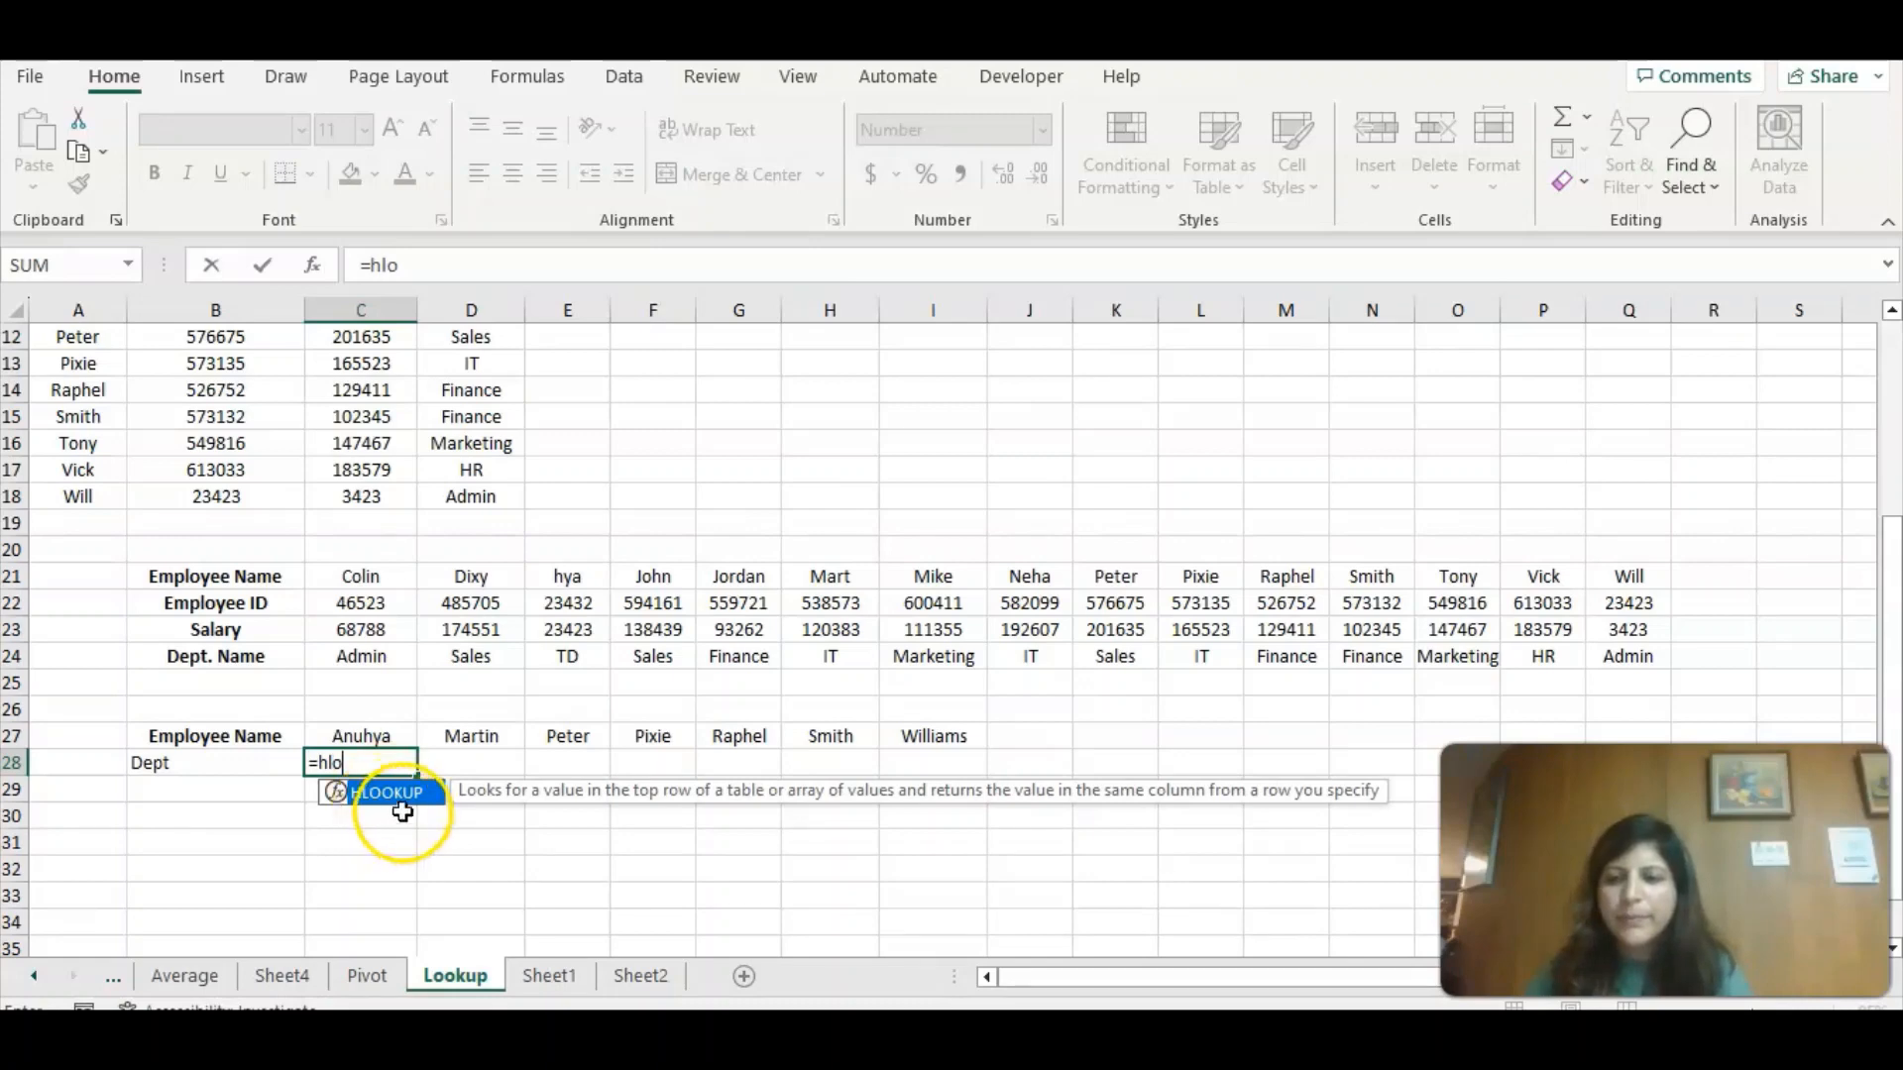
{"action": "double_click", "coordinate": [401, 793]}
{"action": "left_click", "coordinate": [383, 736]}
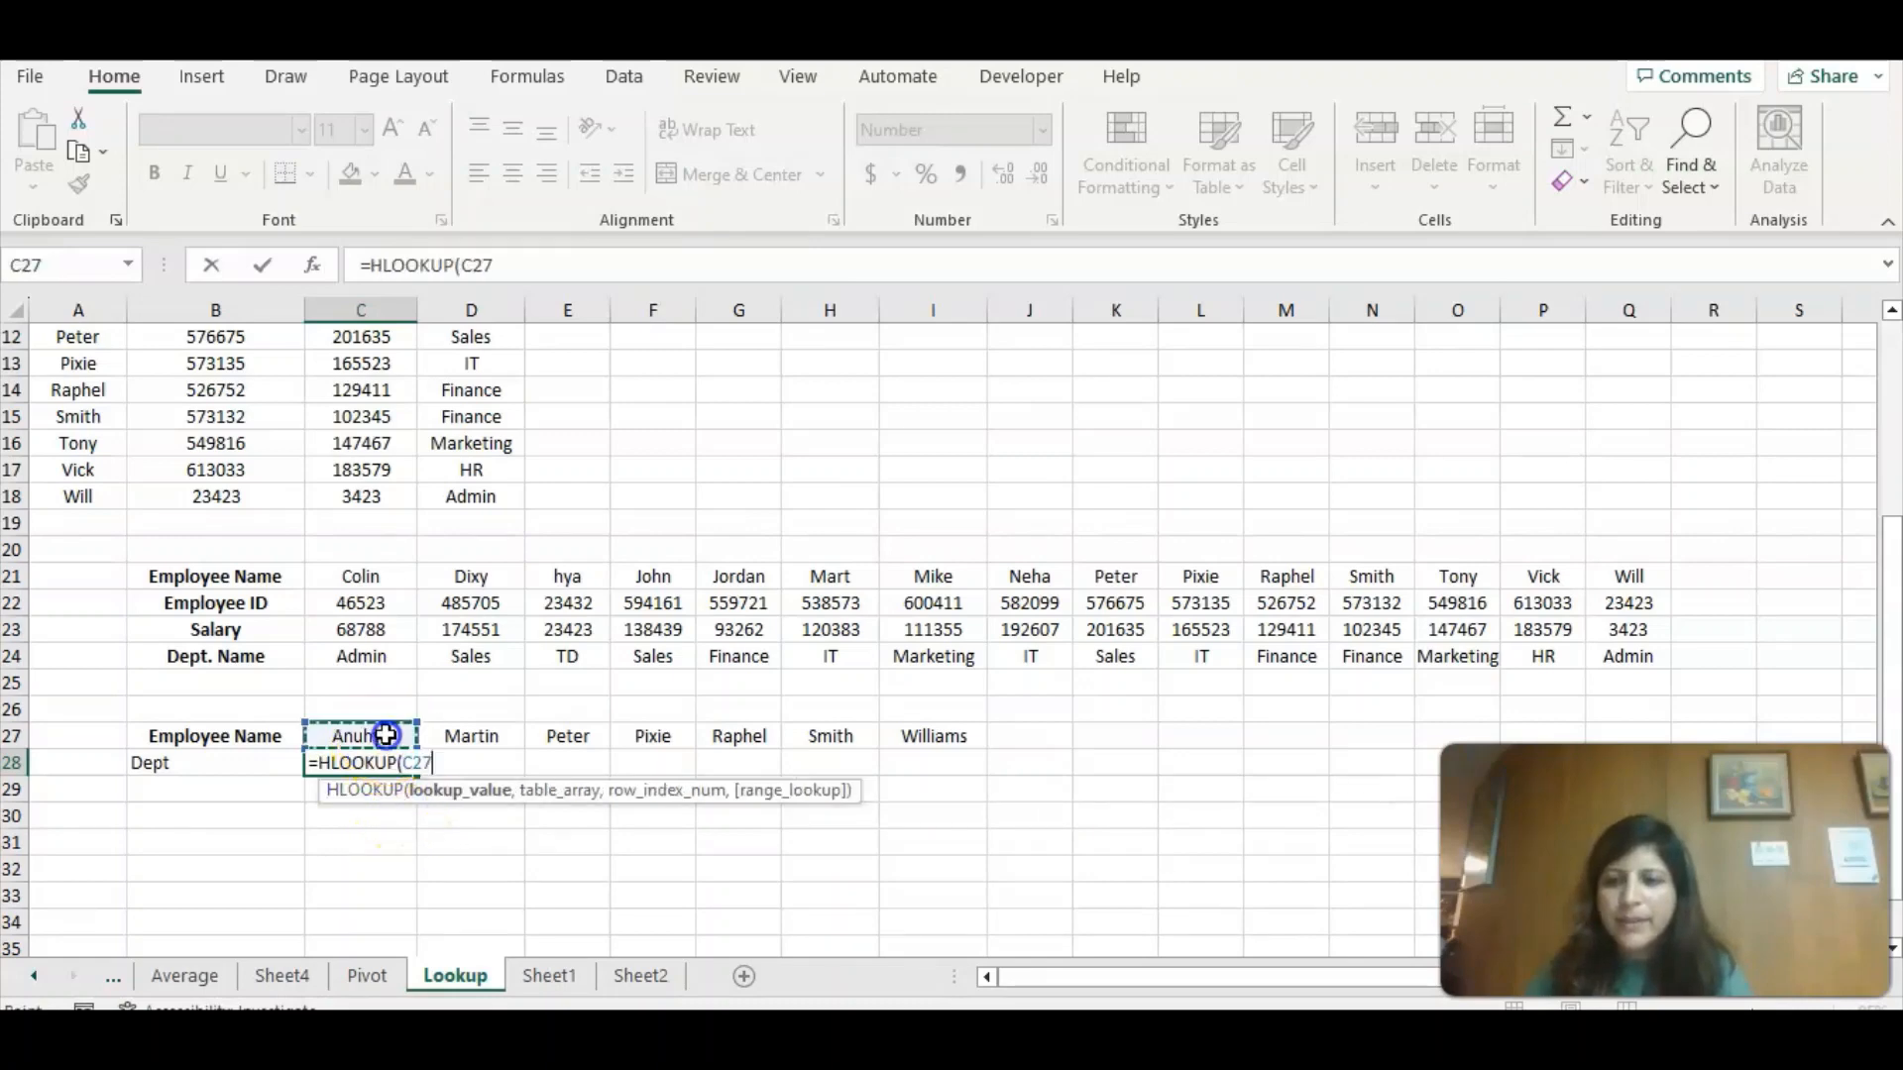
{"action": "type", "text": ","}
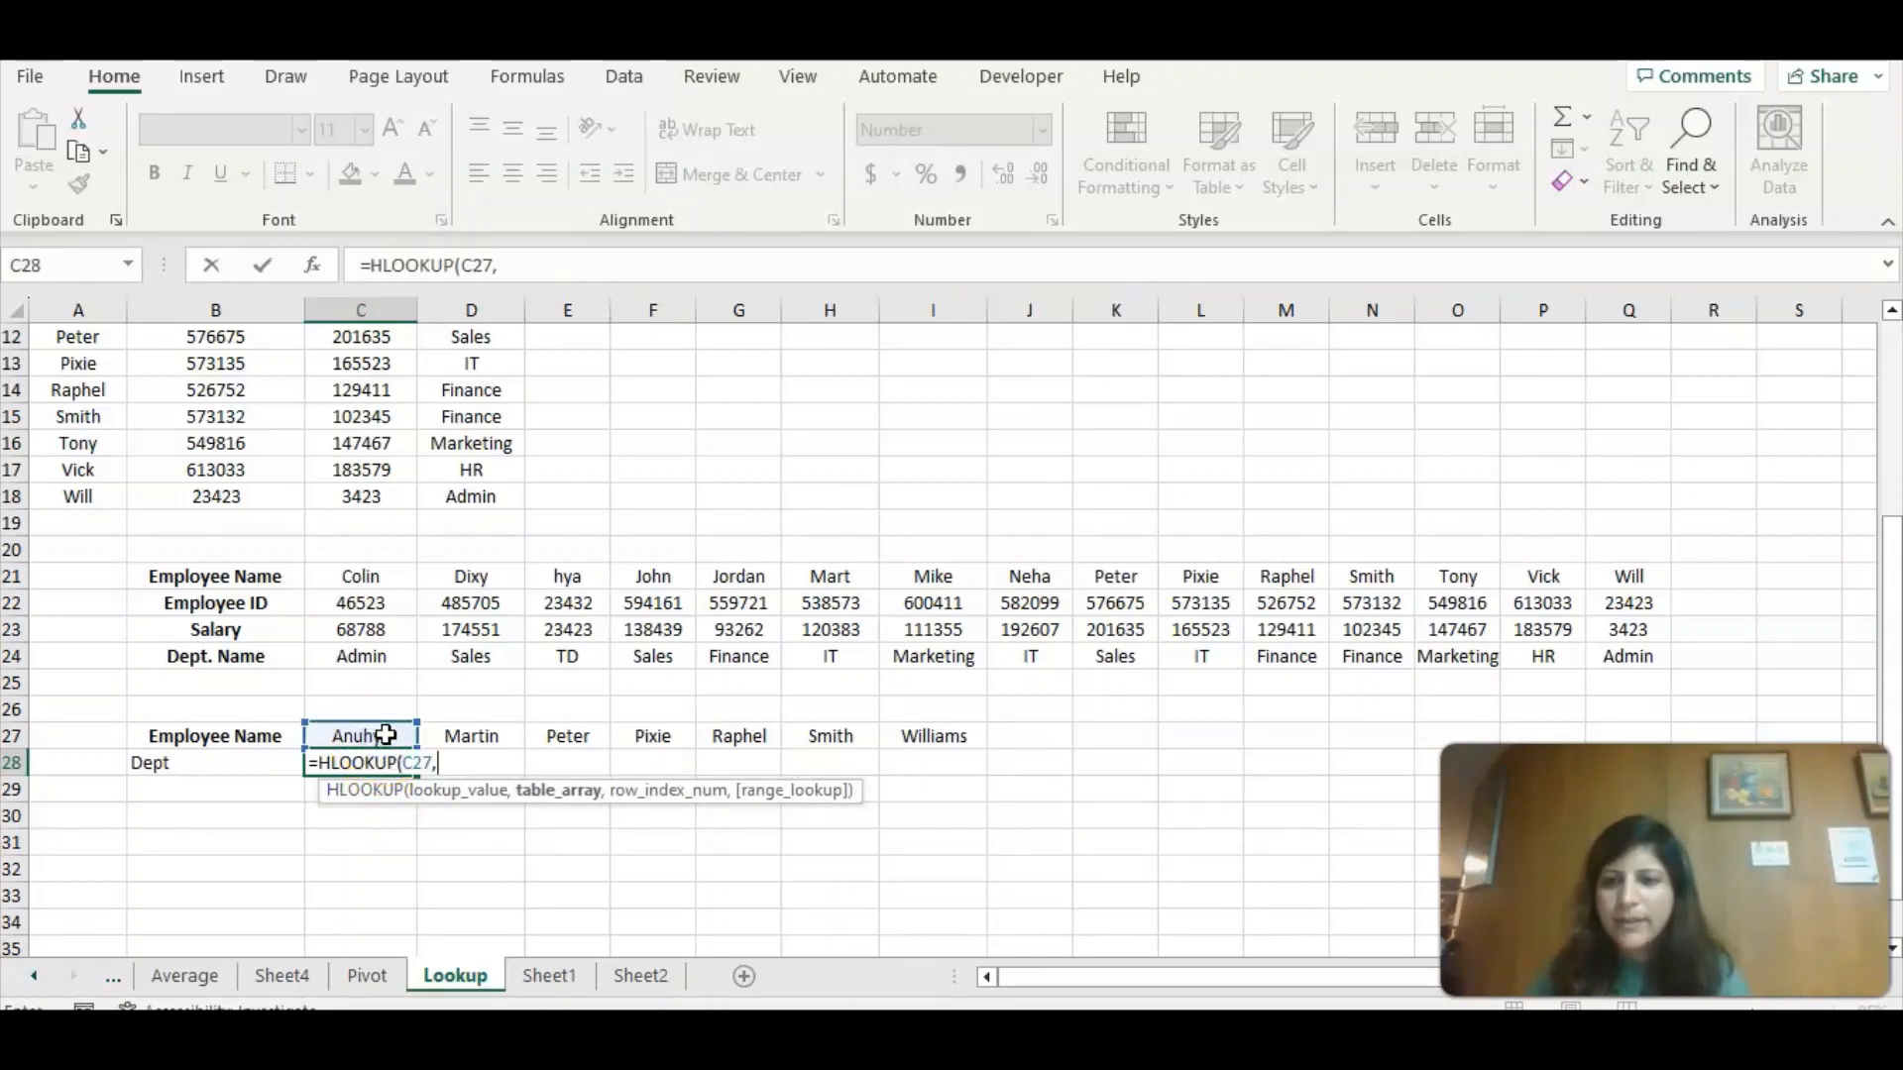
{"action": "left_click_drag", "start_coordinate": [238, 573], "coordinate": [1658, 663]}
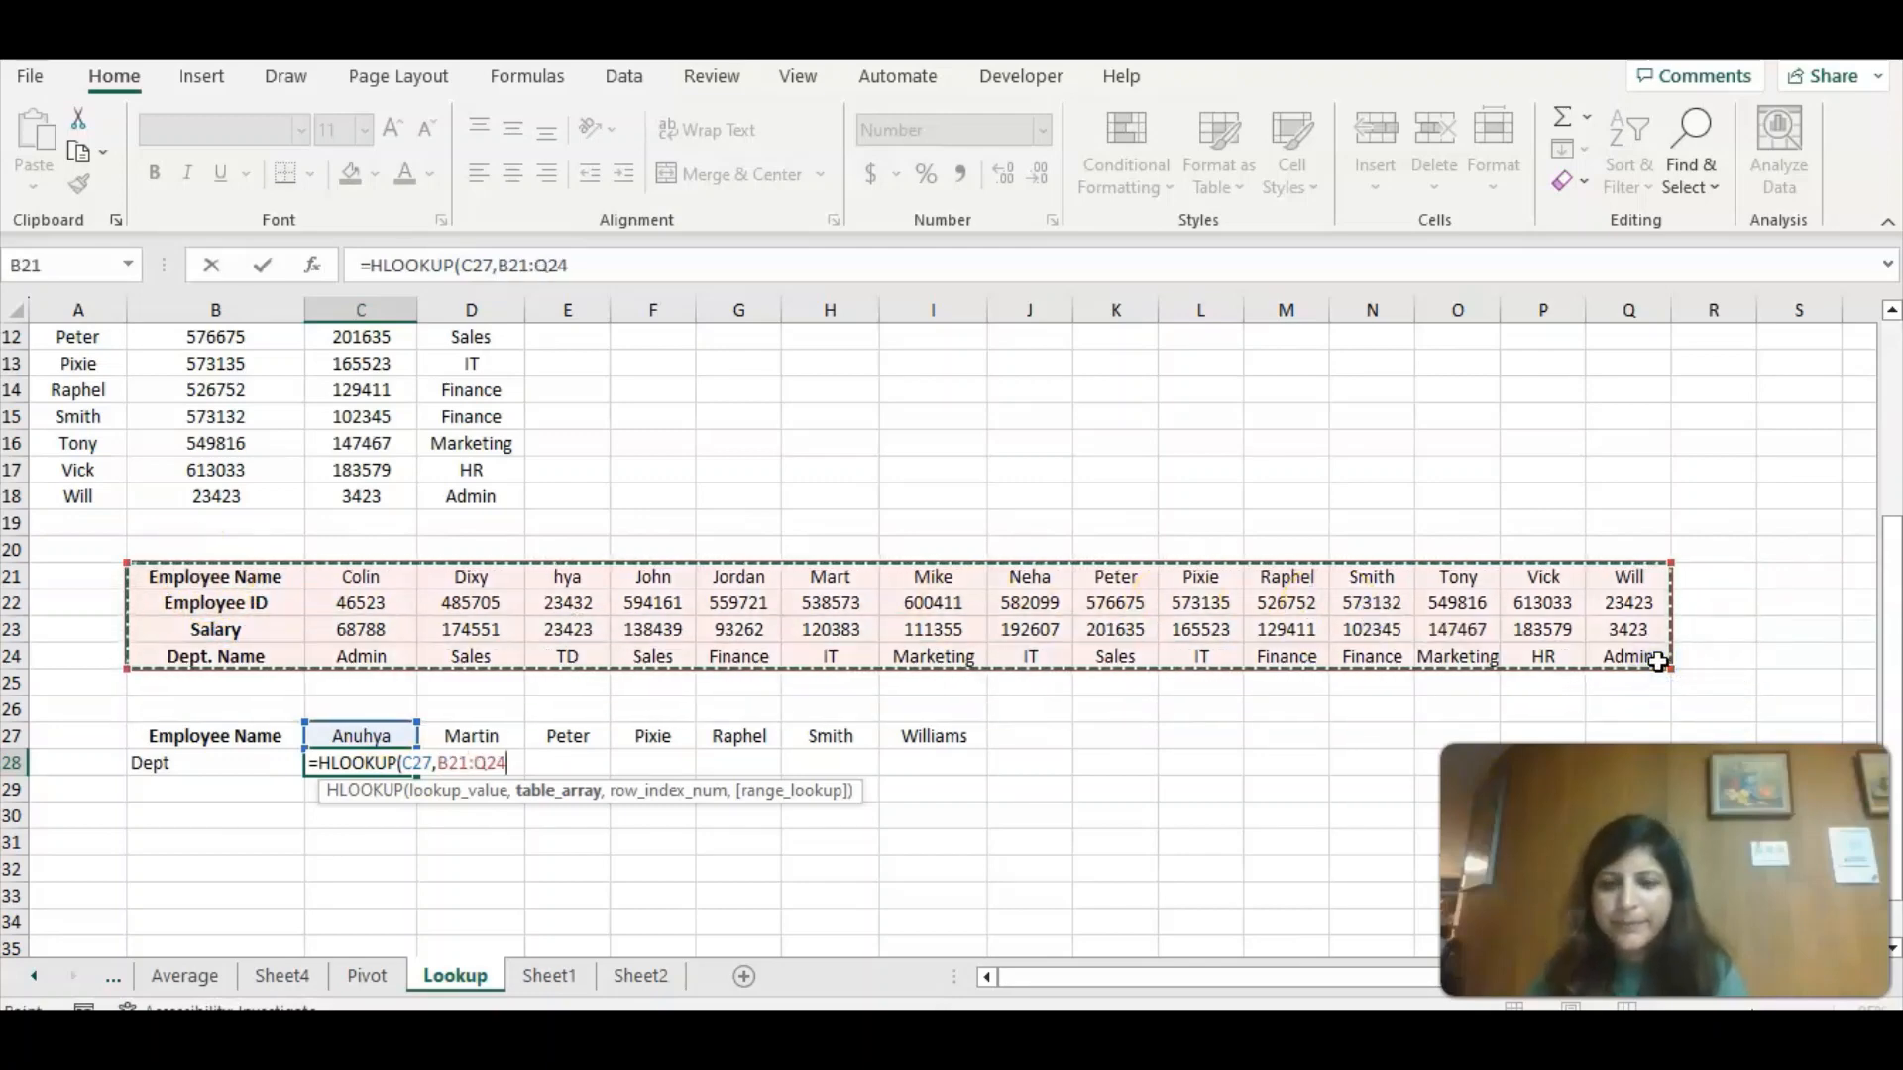
{"action": "type", "text": ",4"}
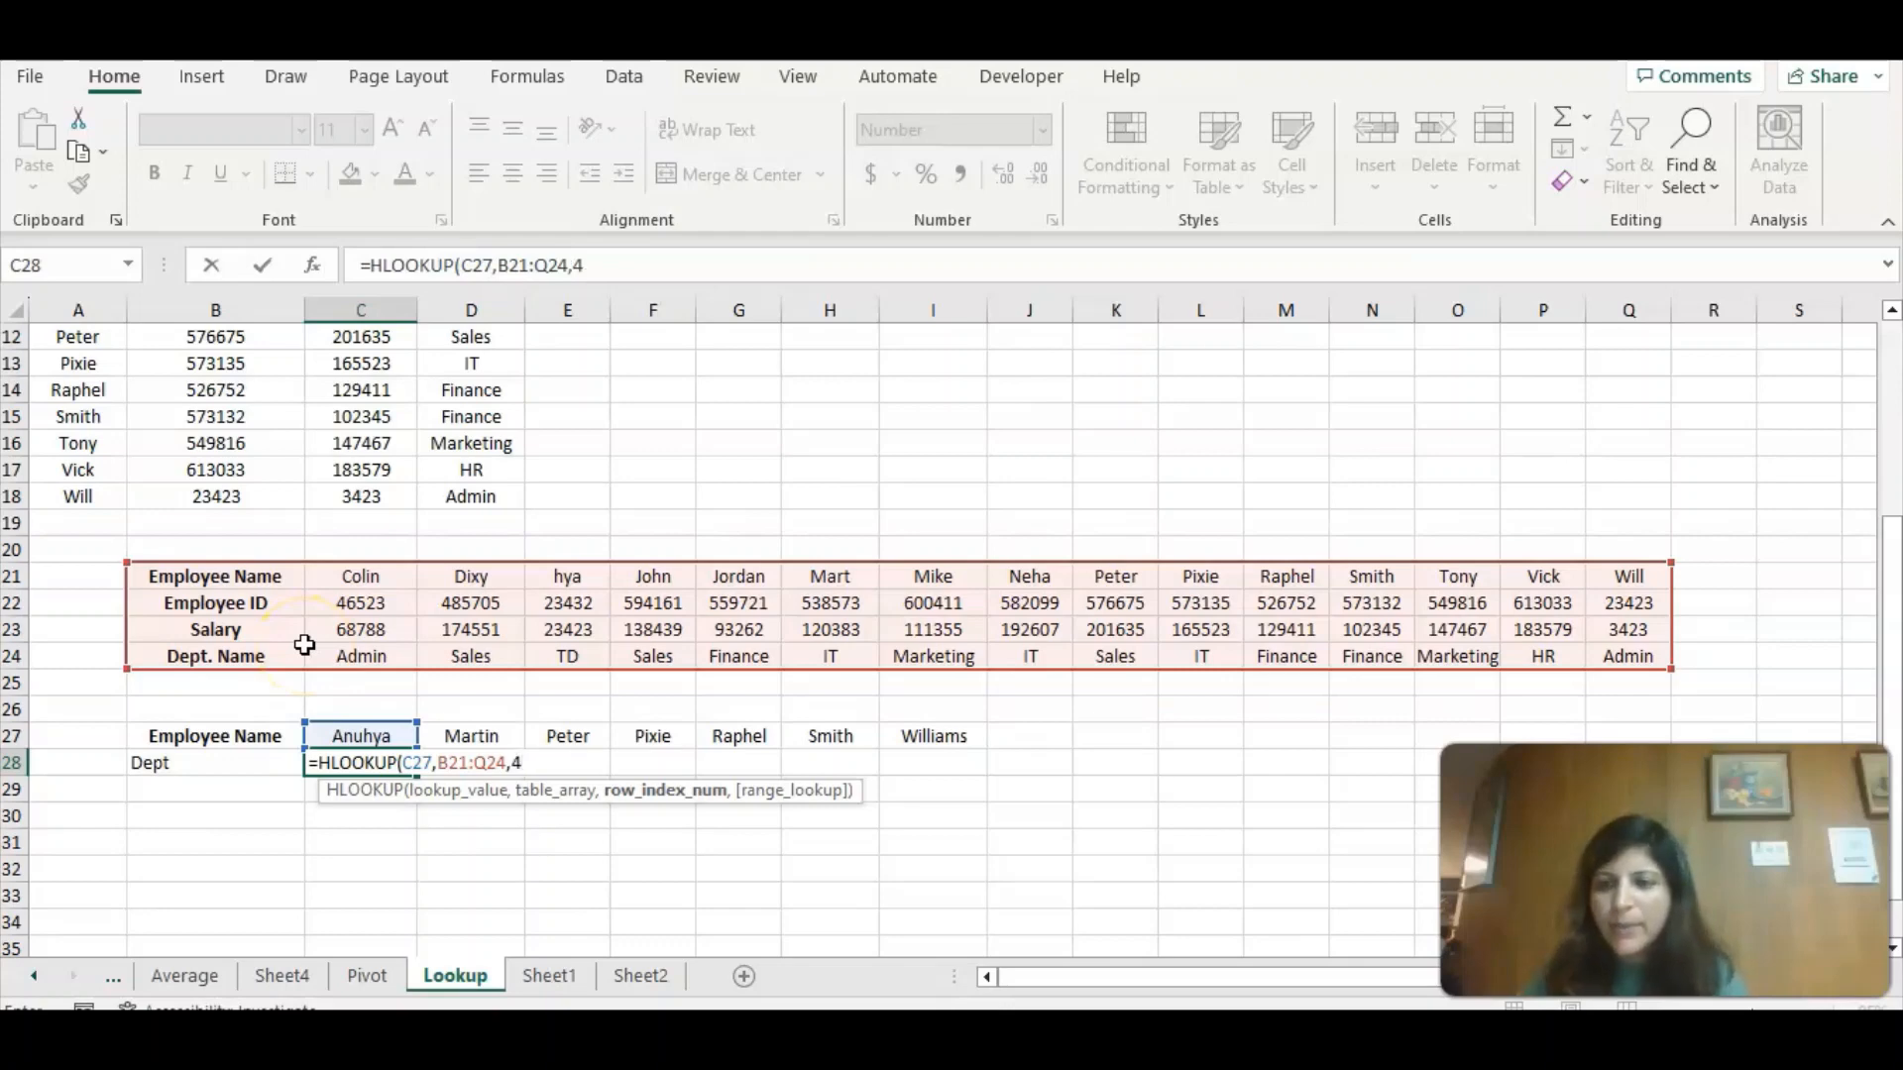
{"action": "type", "text": ","}
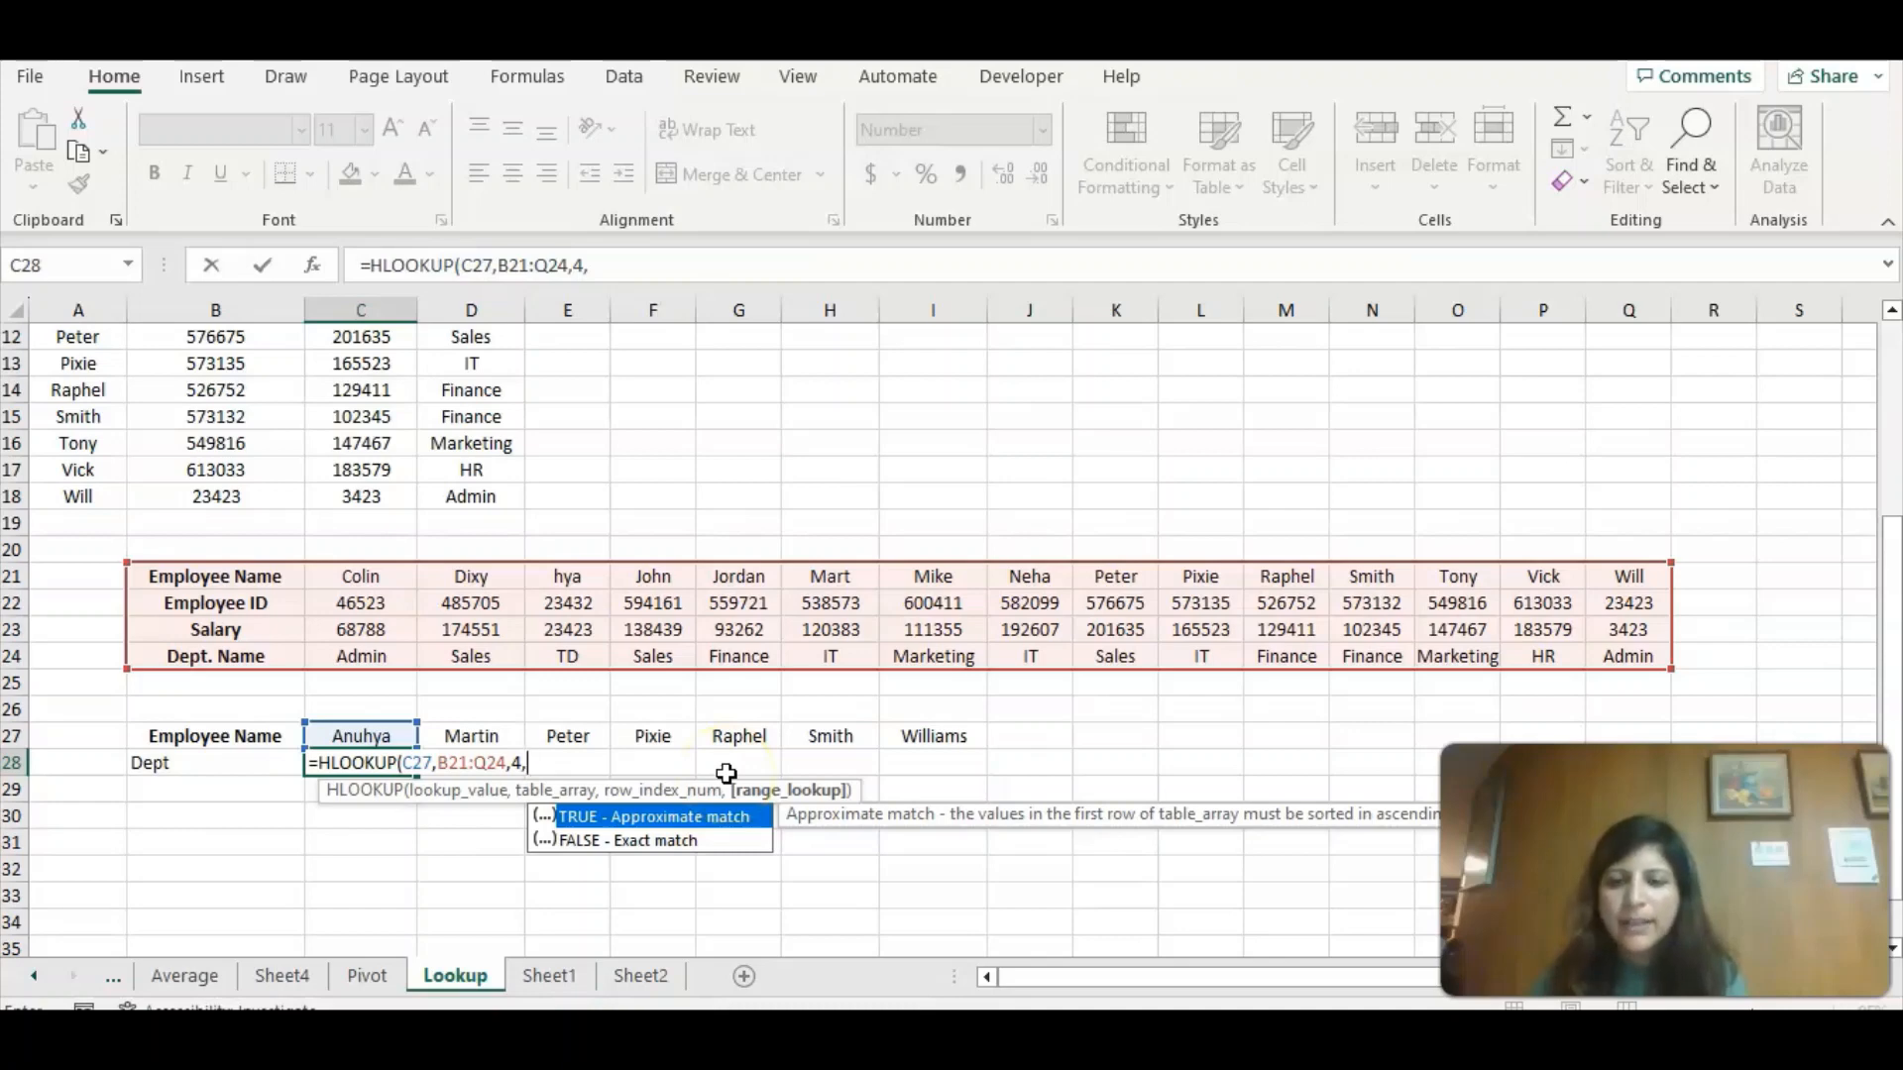
{"action": "double_click", "coordinate": [646, 839]}
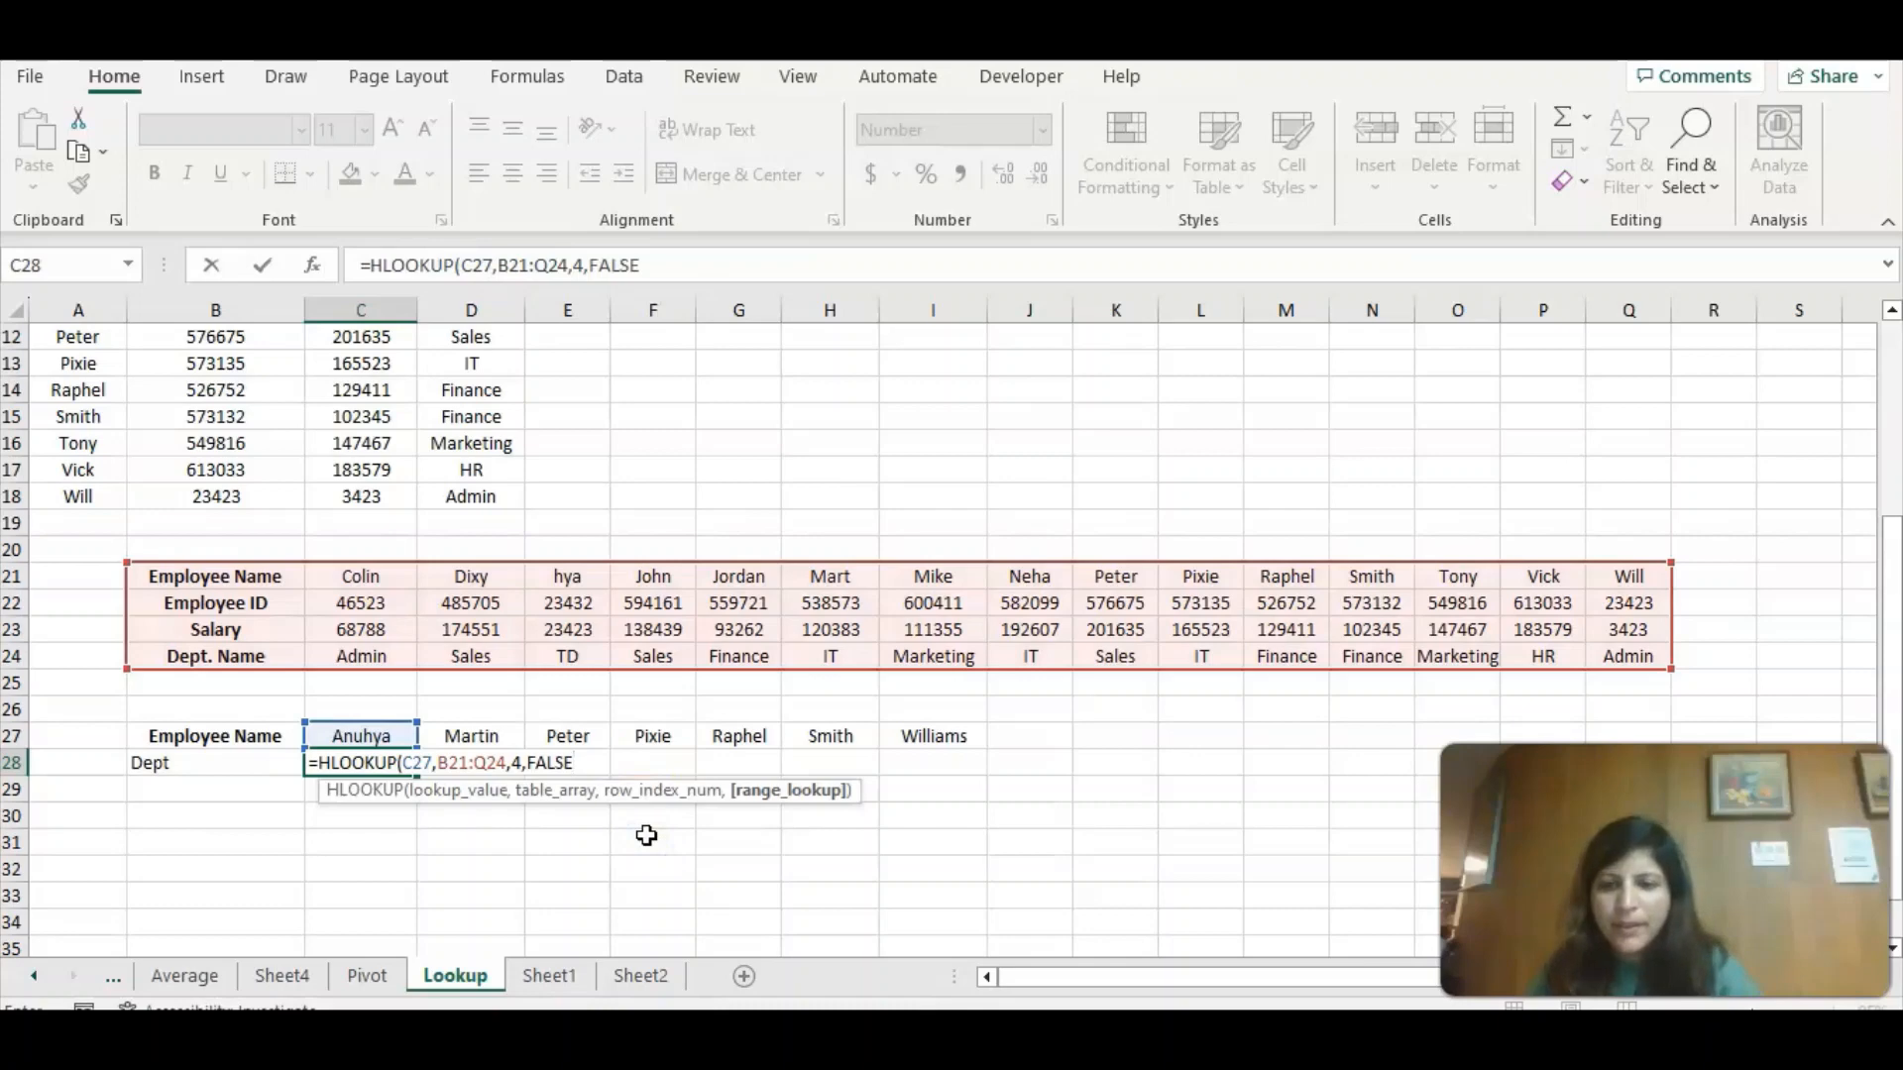
{"action": "type", "text": ")"}
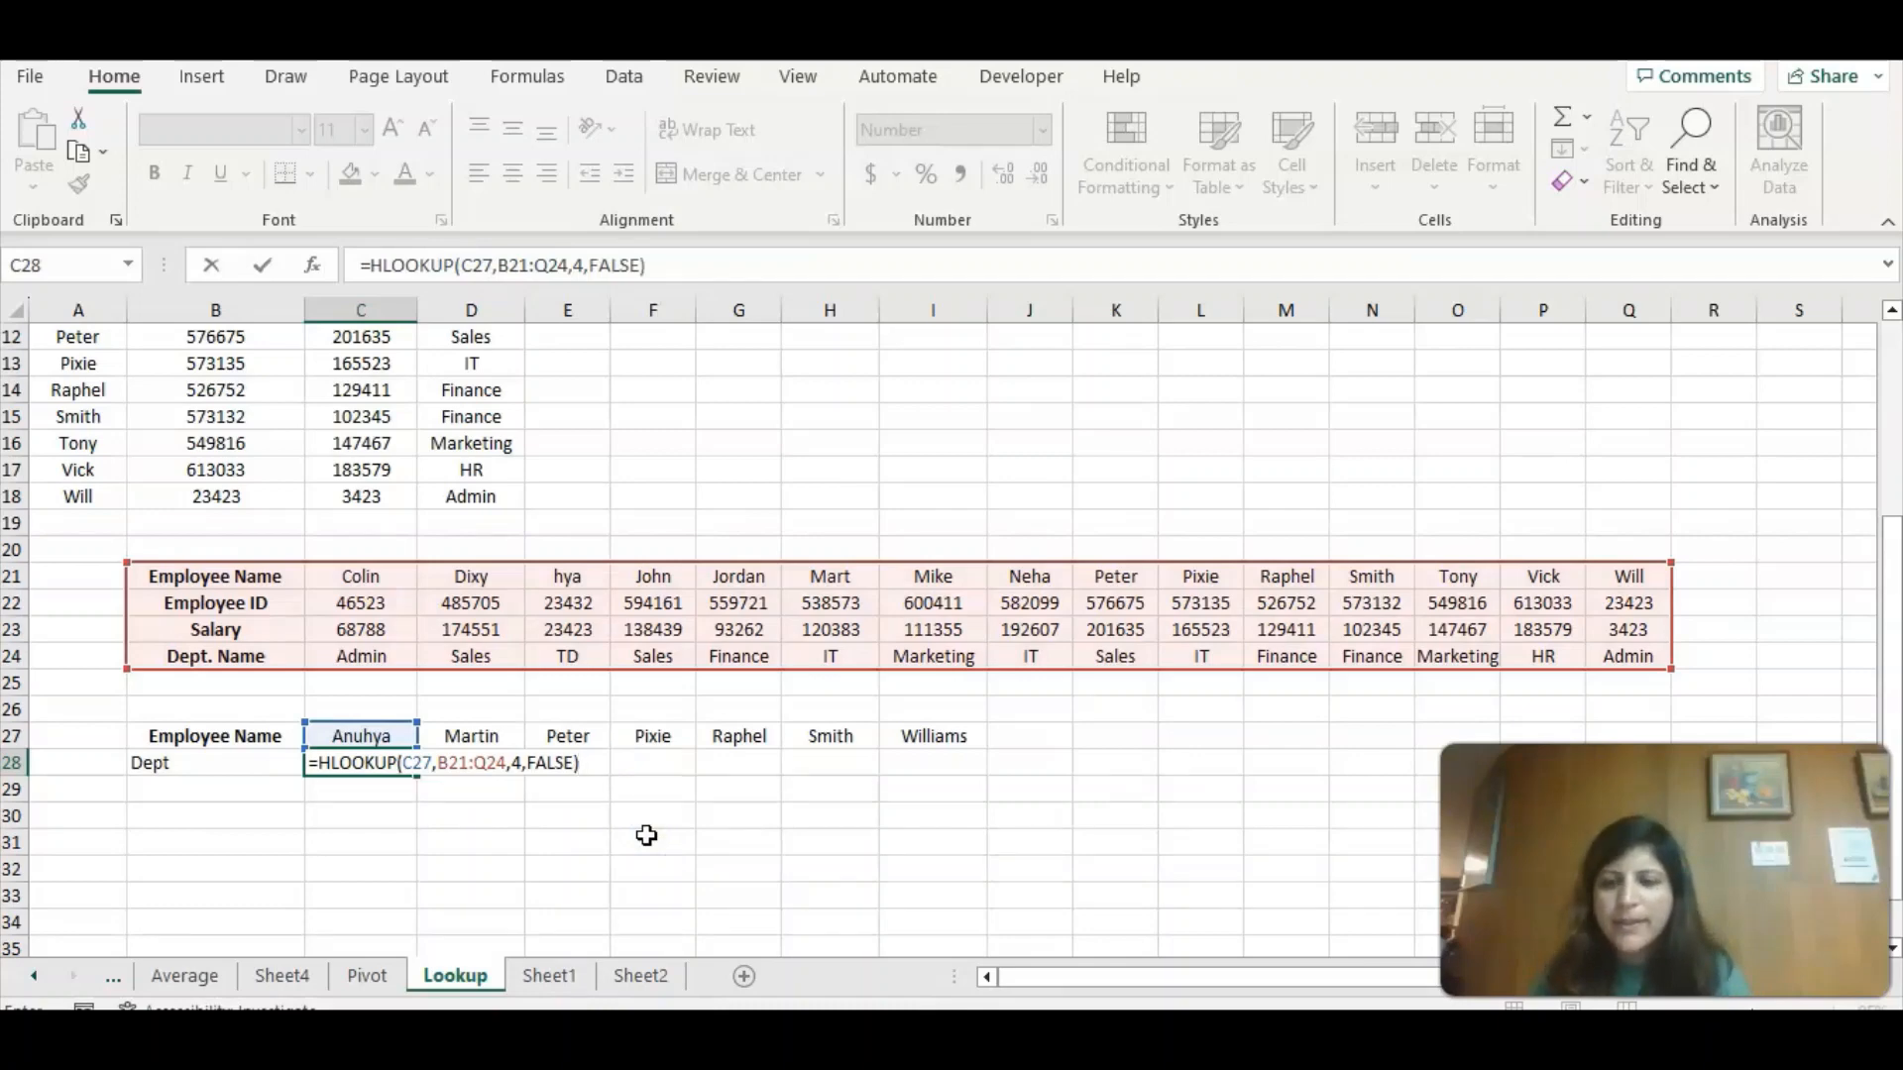
{"action": "key", "text": "Return"}
Fill the HLOOKUP formula from C28 across to I28 for the remaining employees.
{"action": "left_click", "coordinate": [337, 760]}
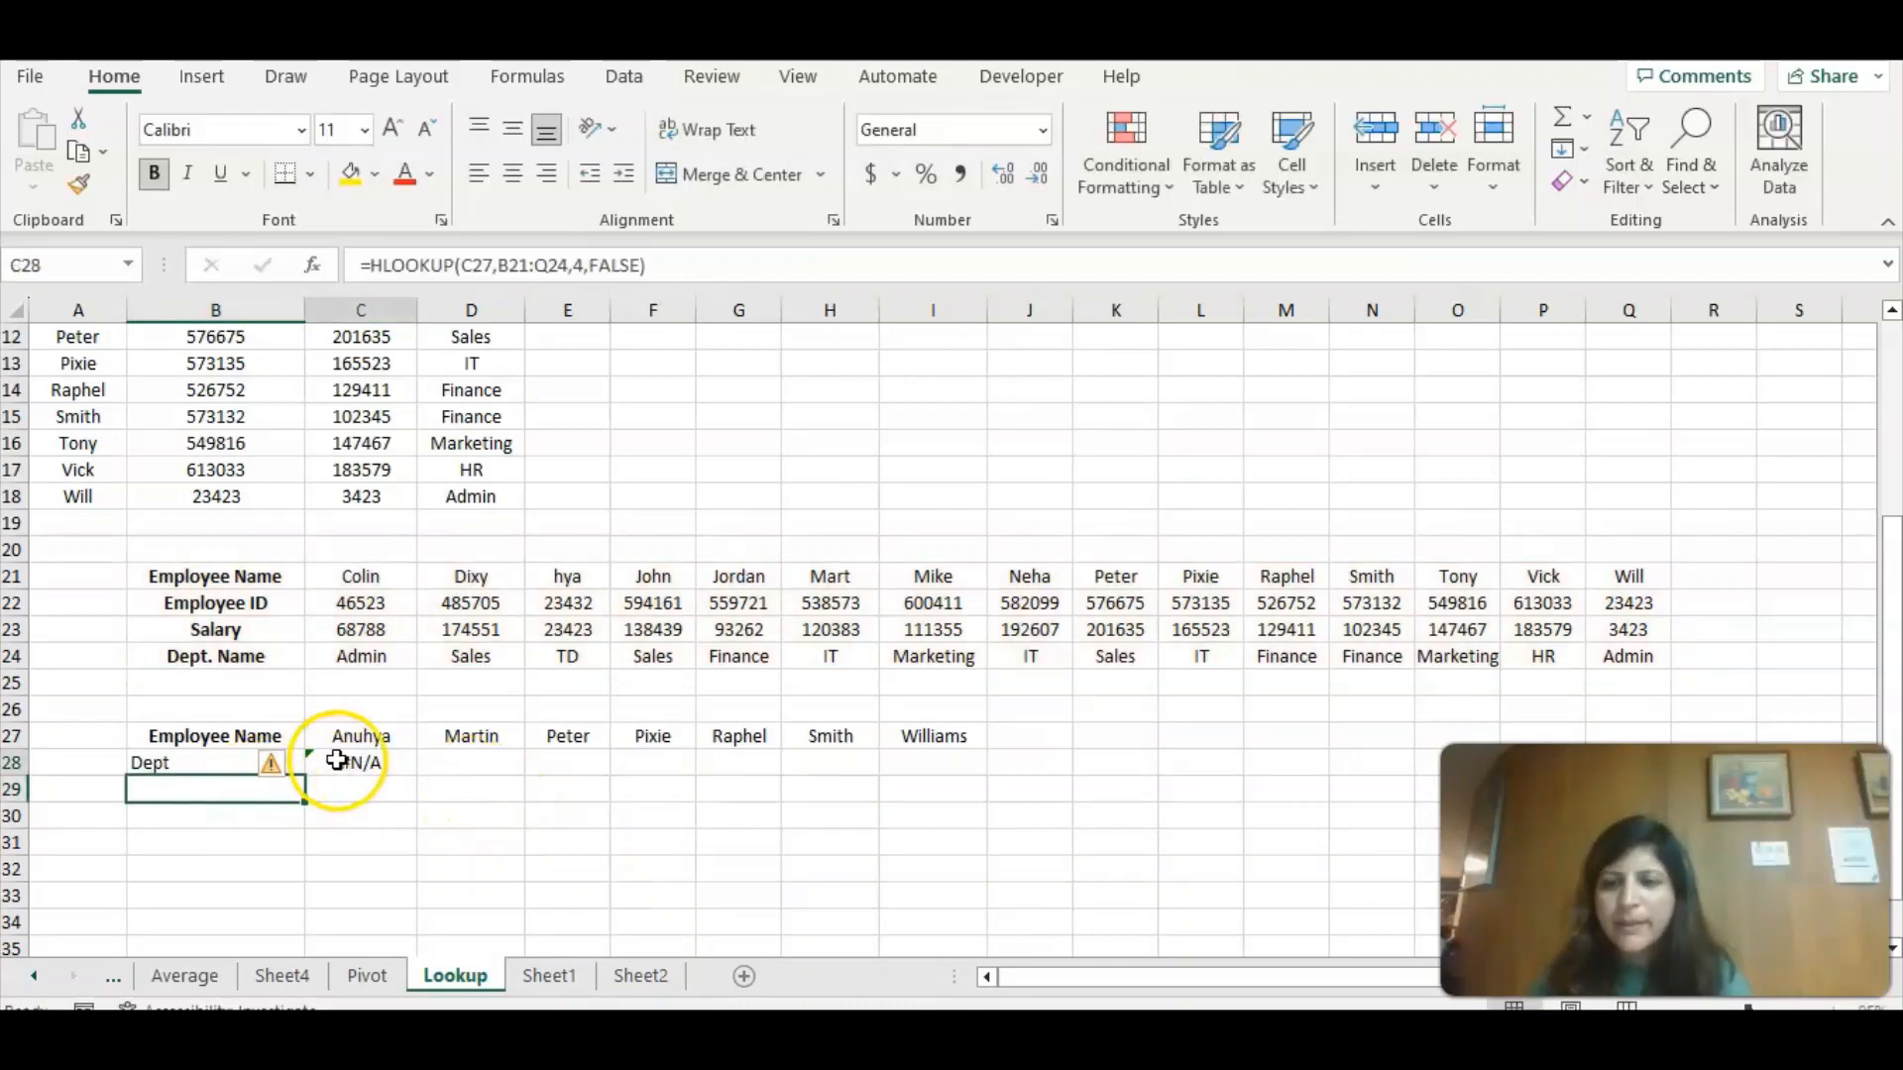
{"action": "left_click_drag", "start_coordinate": [416, 775], "coordinate": [949, 766]}
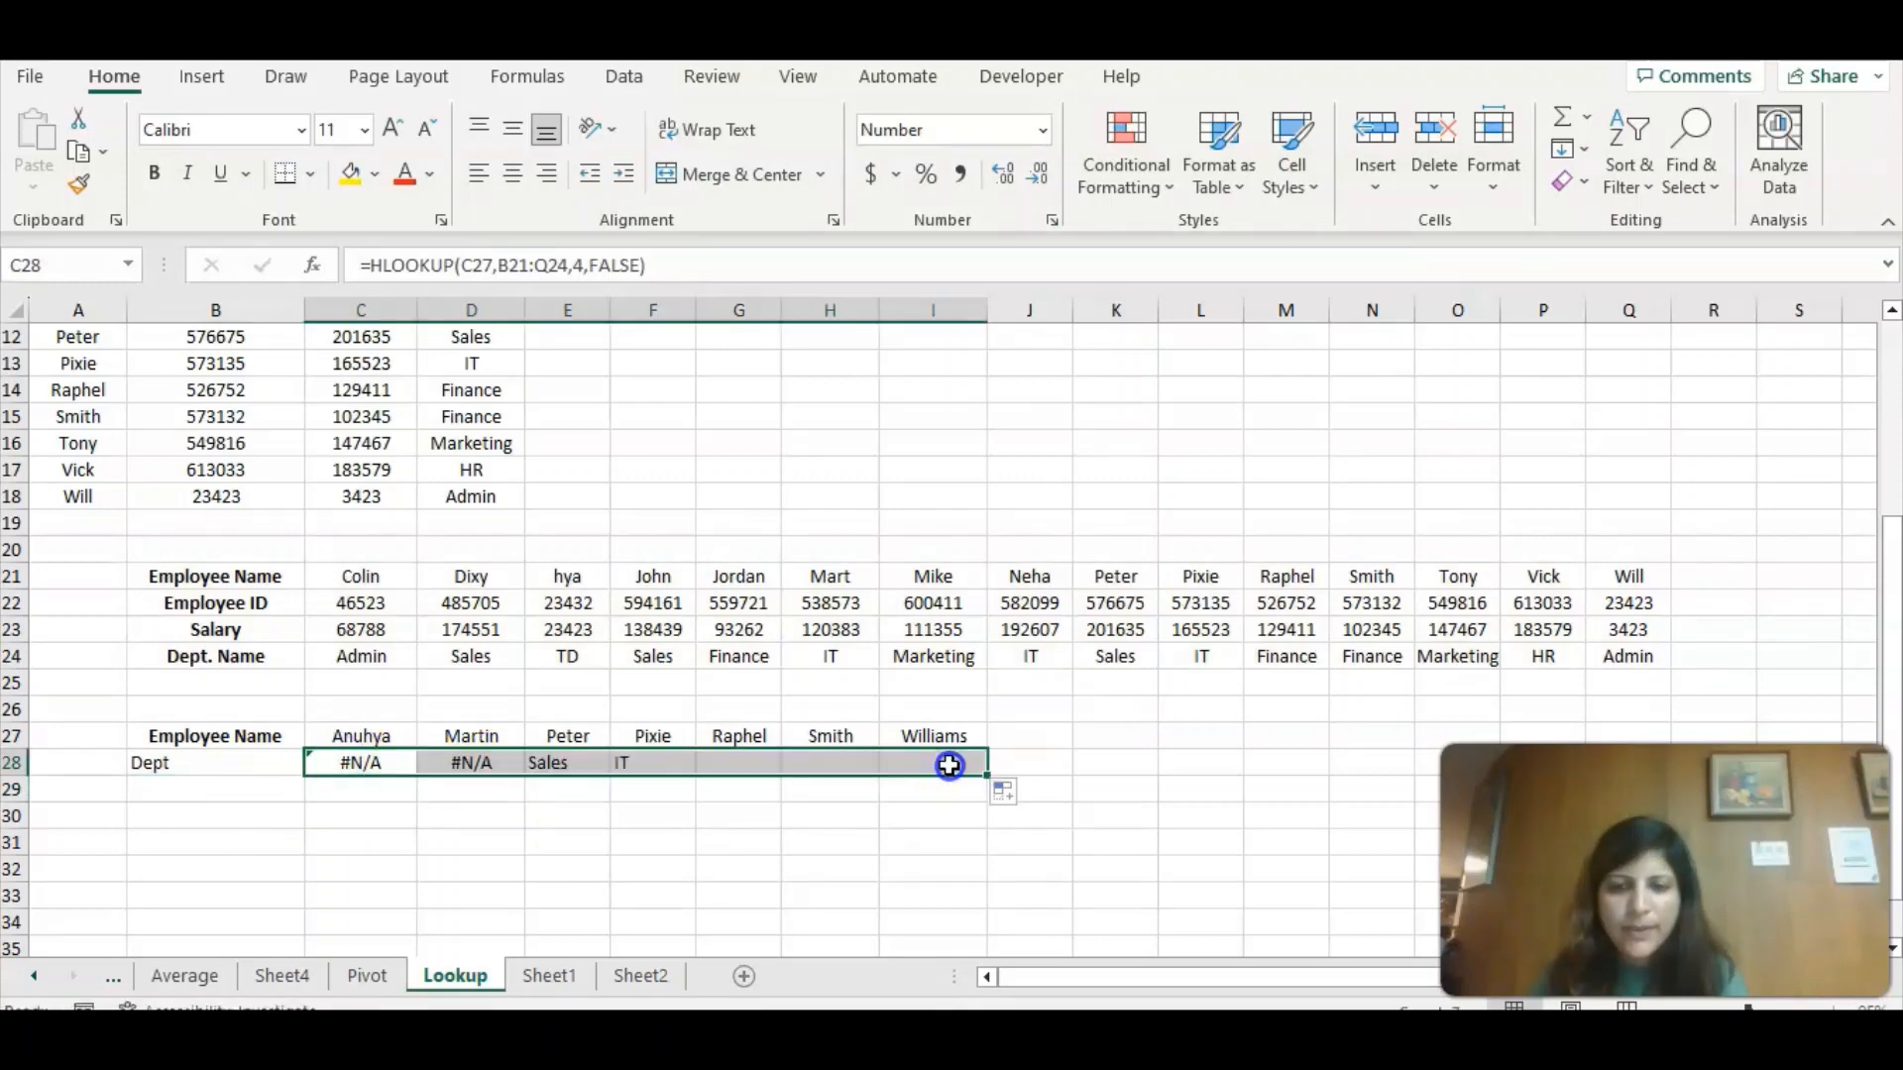
{"action": "left_click", "coordinate": [740, 813]}
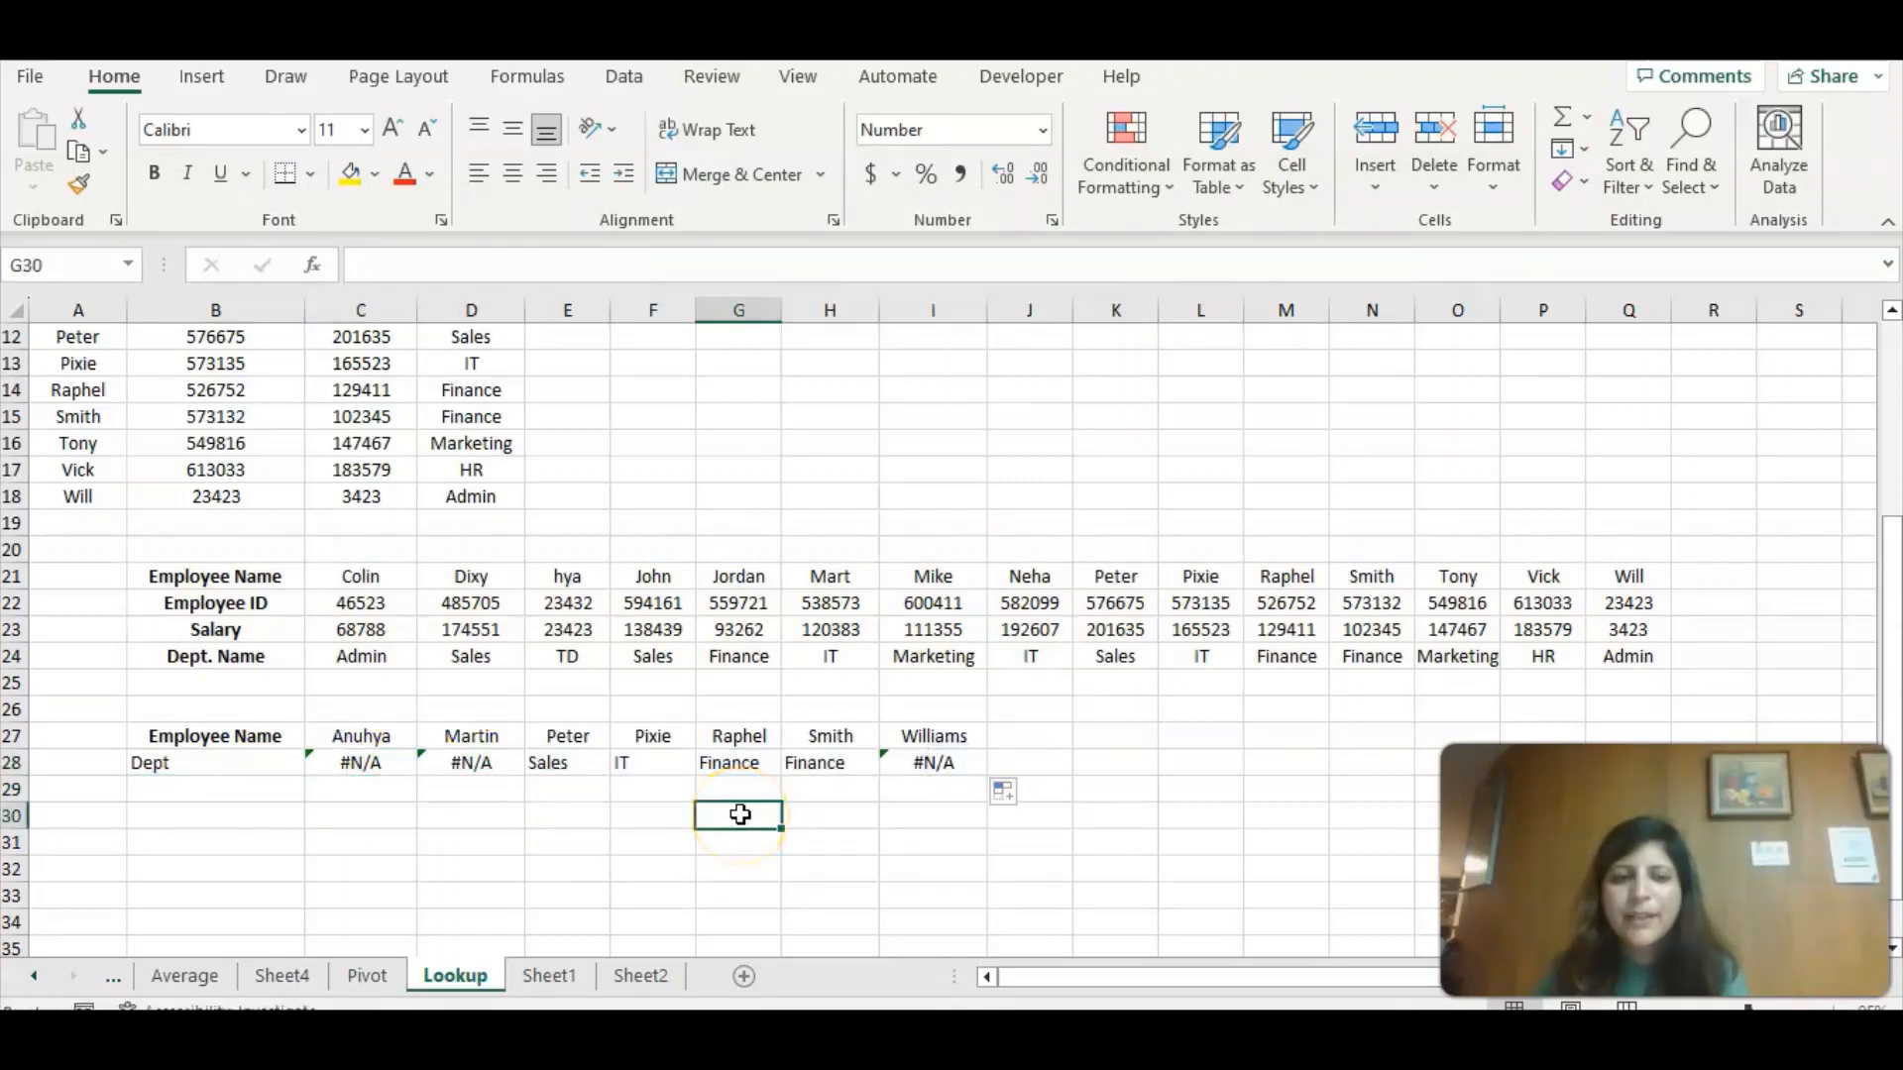